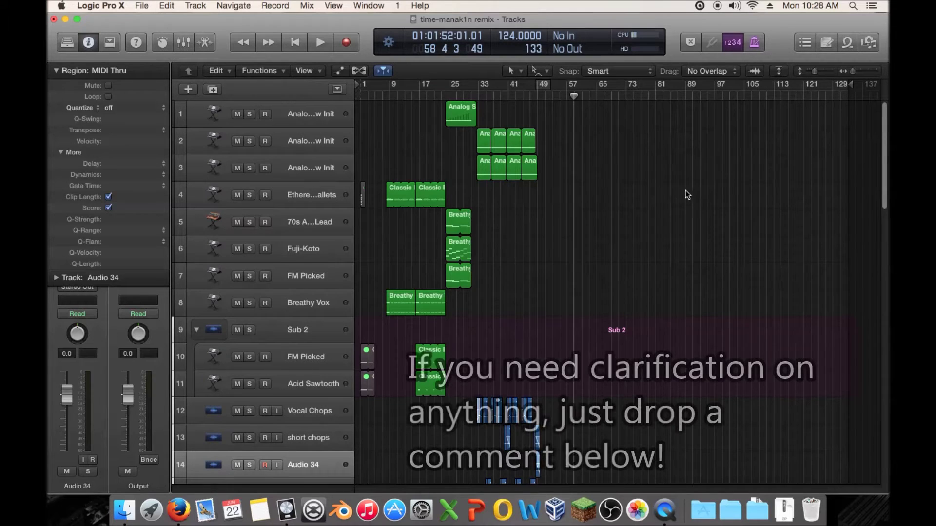
- Look over the arrangement from the synth tracks down to the kicks and claps, including the empty section before the BVOX.6 and Vocal.16 regions
scroll(671, 135, "down", 15)
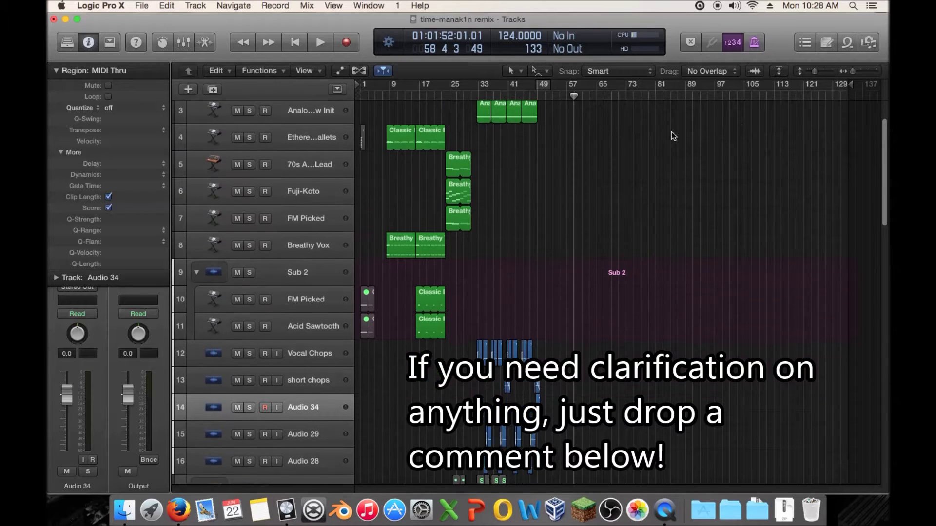
scroll(673, 133, "down", 5)
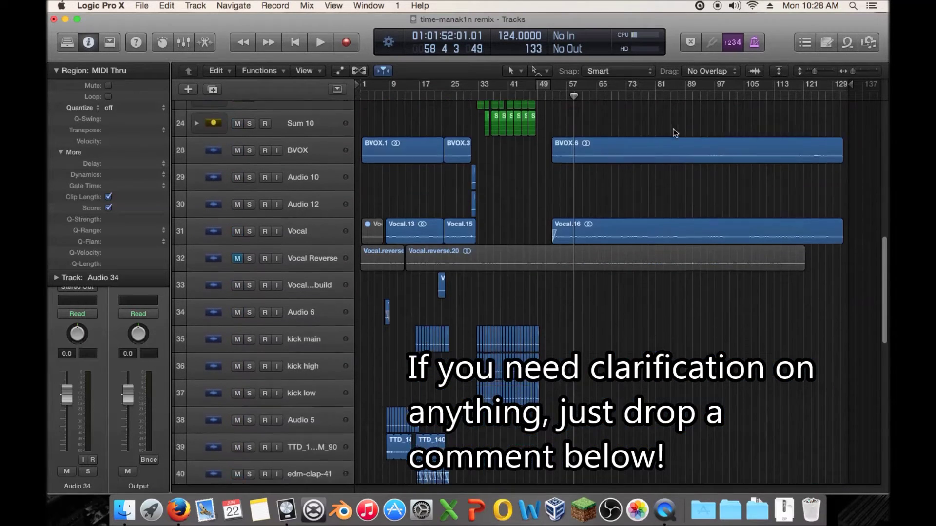
left_click_drag(853, 69, 855, 69)
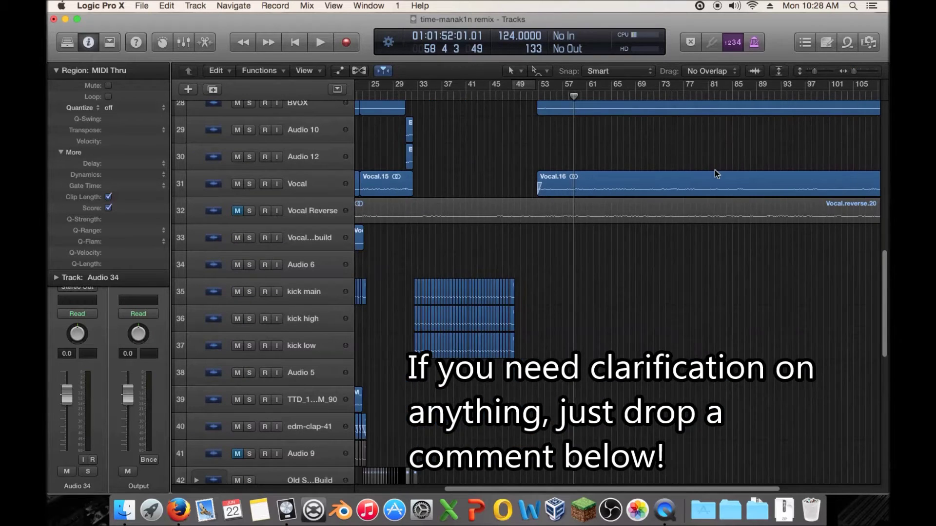
scroll(717, 170, "up", 15)
scroll(715, 166, "up", 4)
scroll(590, 161, "left", 2)
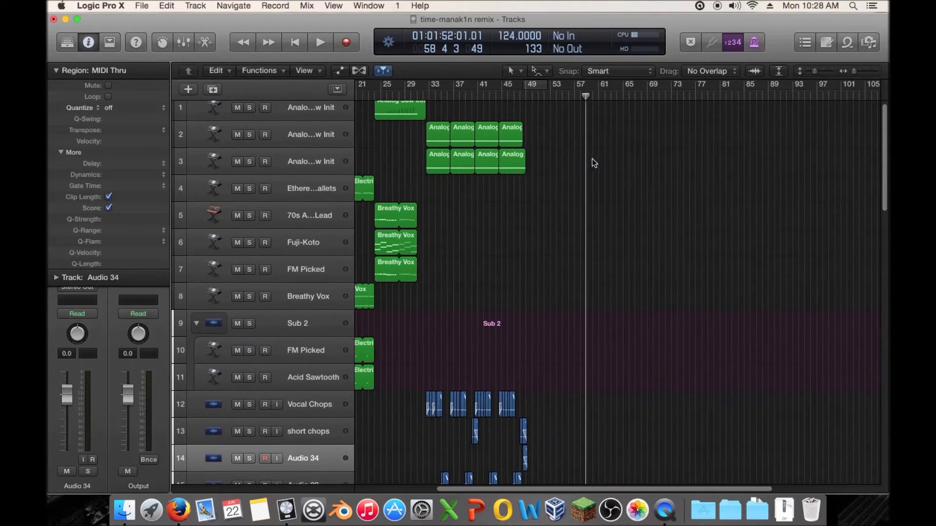
left_click_drag(466, 489, 388, 493)
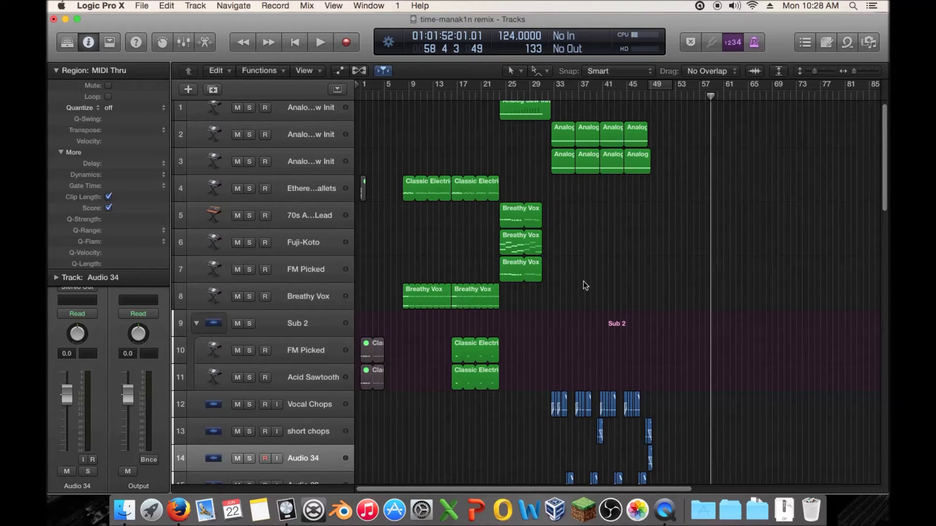
scroll(608, 283, "down", 5)
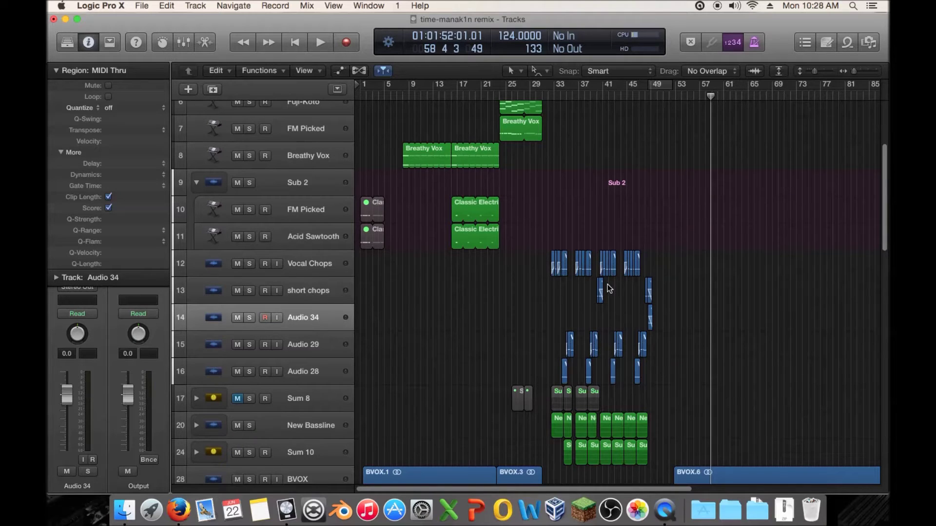
scroll(665, 268, "down", 2)
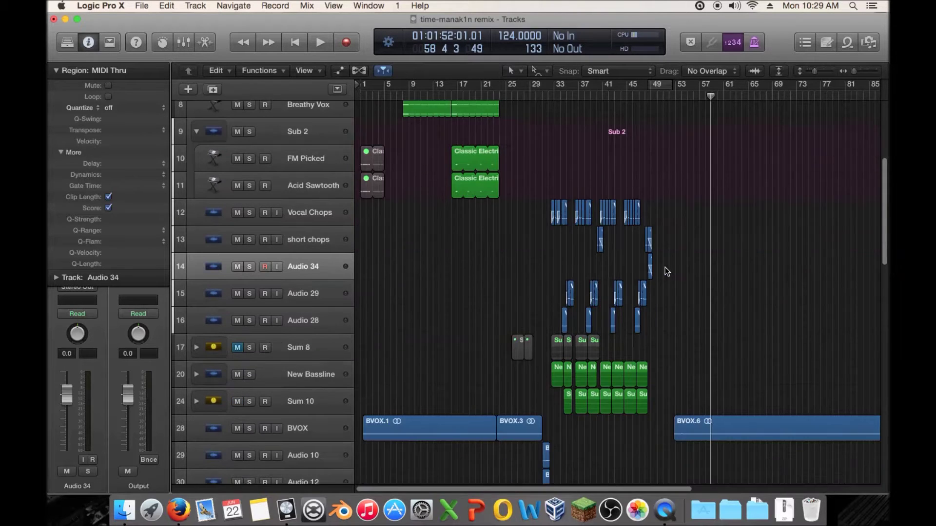
scroll(665, 268, "up", 2)
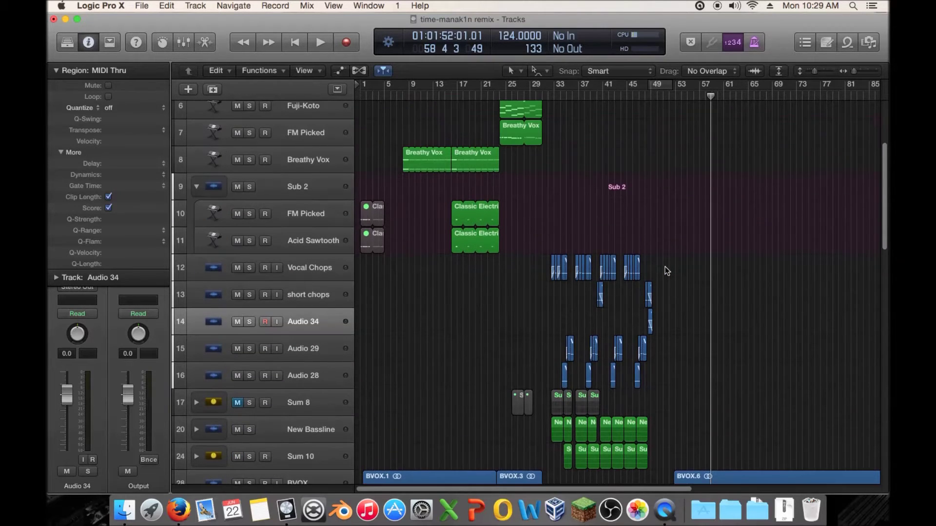
scroll(729, 210, "down", 5)
scroll(708, 215, "right", 2)
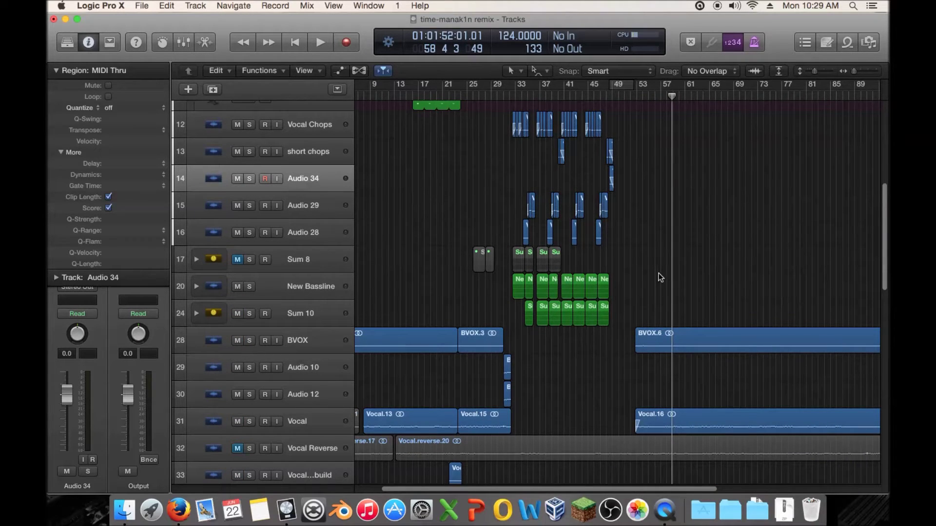
- Place the playhead at bar 49, where the synth, bassline and vocal chop regions end
left_click_drag(852, 70, 856, 69)
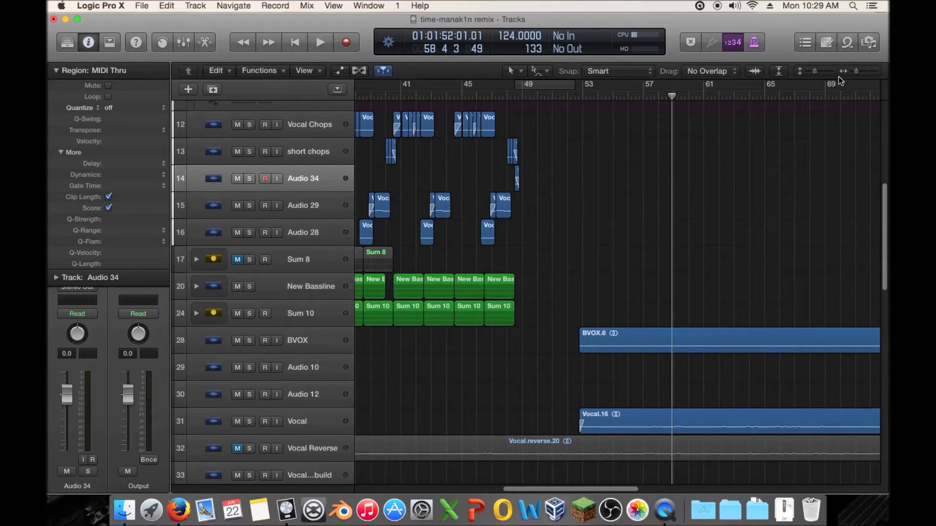
scroll(550, 133, "up", 1)
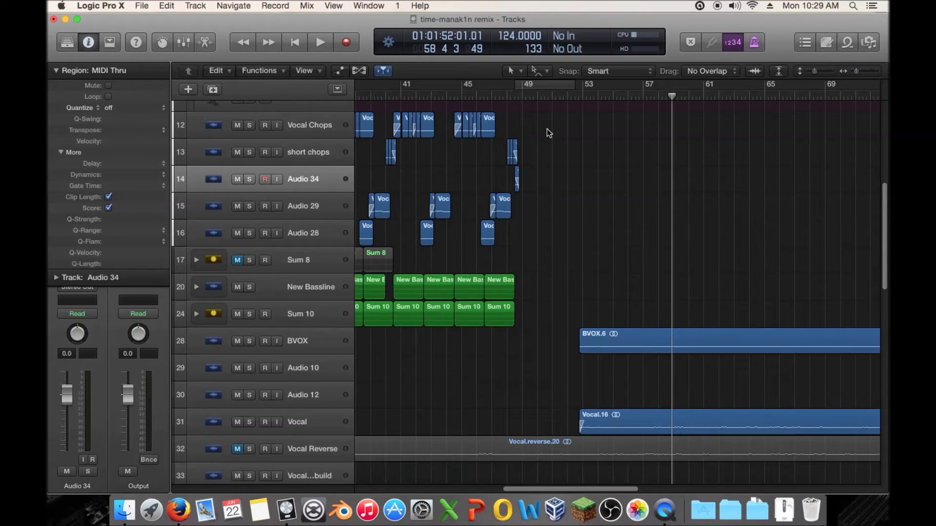
left_click(507, 94)
mouse_move(508, 95)
left_mouse_down()
mouse_move(499, 96)
mouse_move(521, 98)
left_mouse_up()
scroll(651, 160, "left", 10)
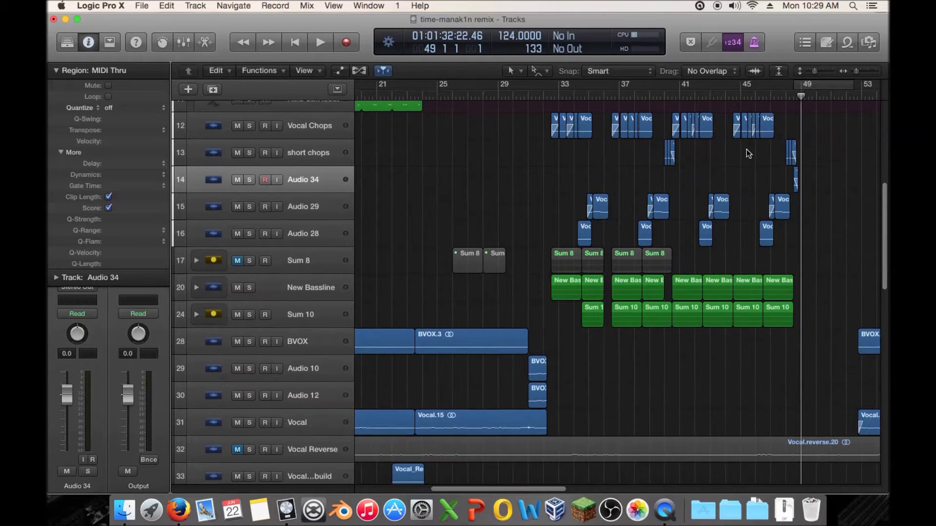
- Show the track automation, look through the automation lanes of the tracks, and hide automation again
scroll(746, 149, "up", 10)
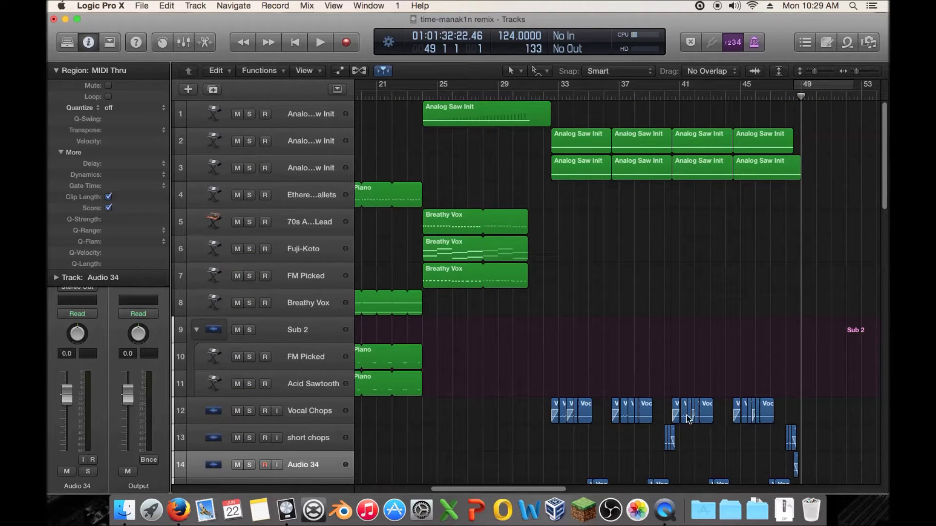
left_click_drag(546, 489, 598, 488)
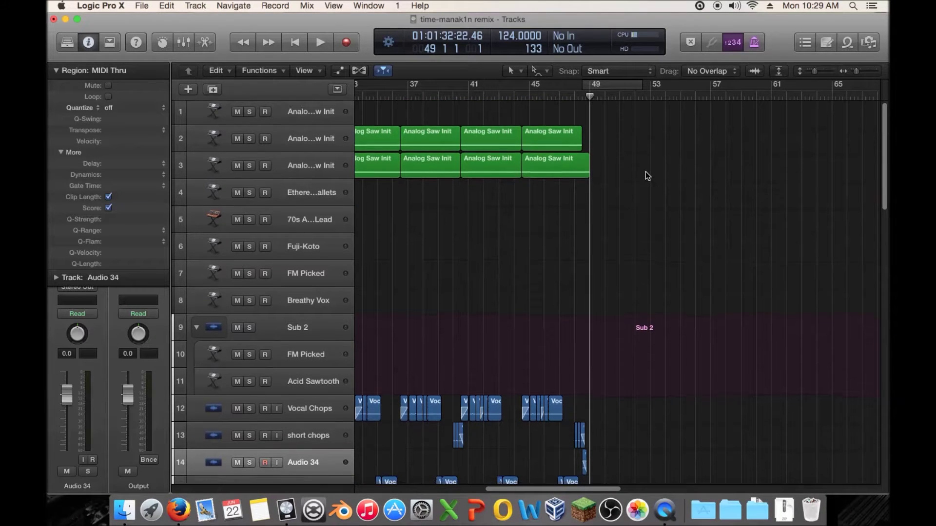
scroll(646, 171, "down", 10)
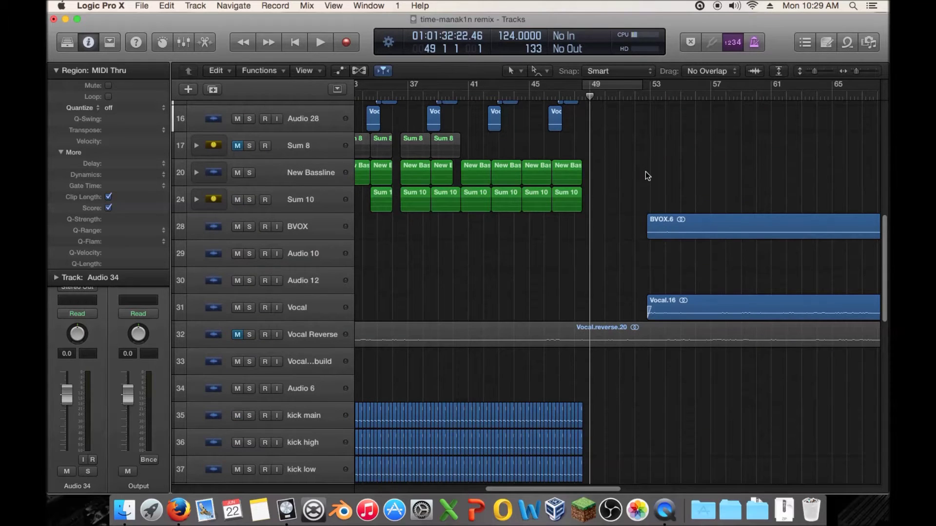
scroll(645, 172, "up", 10)
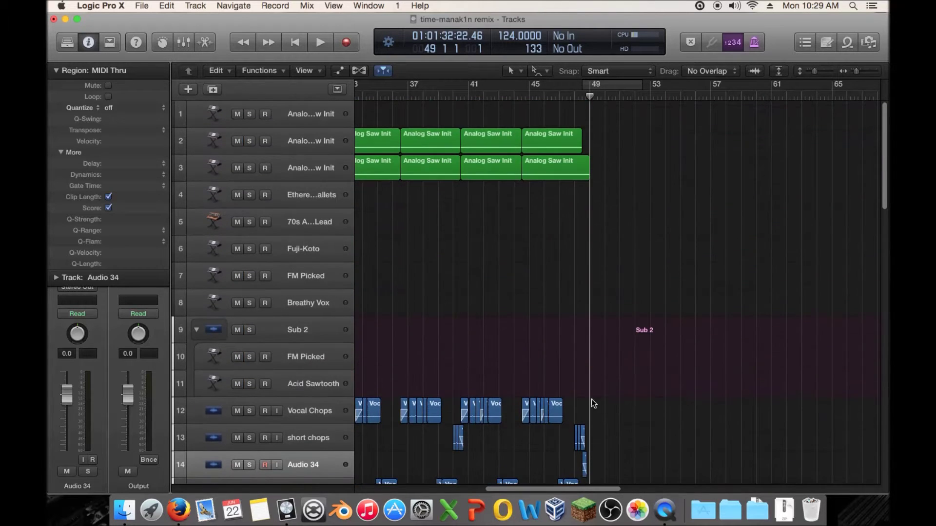
left_click_drag(857, 71, 853, 72)
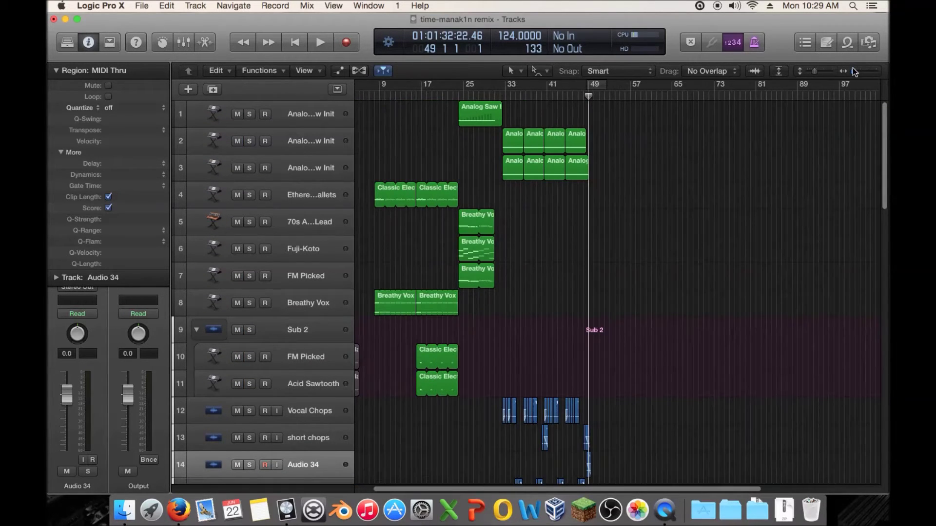
key("a")
scroll(405, 242, "up", 5)
scroll(405, 242, "down", 15)
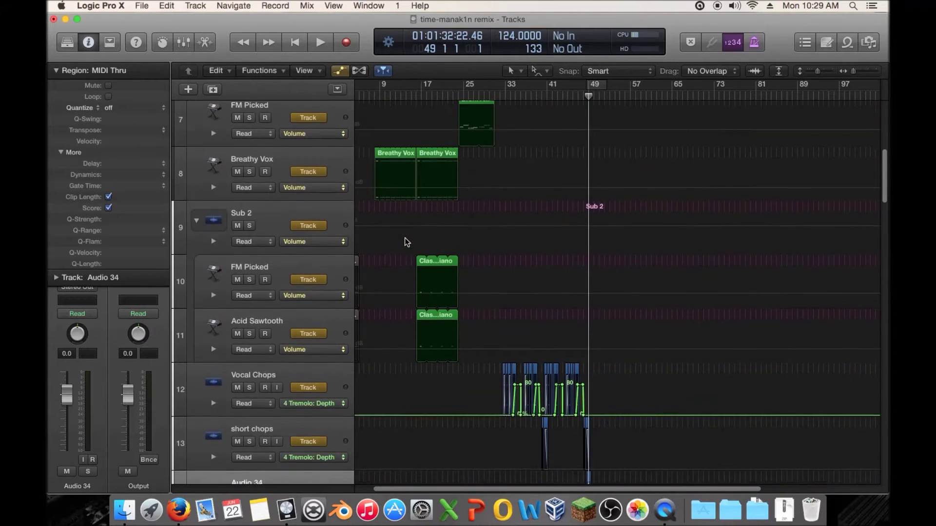
scroll(405, 243, "down", 10)
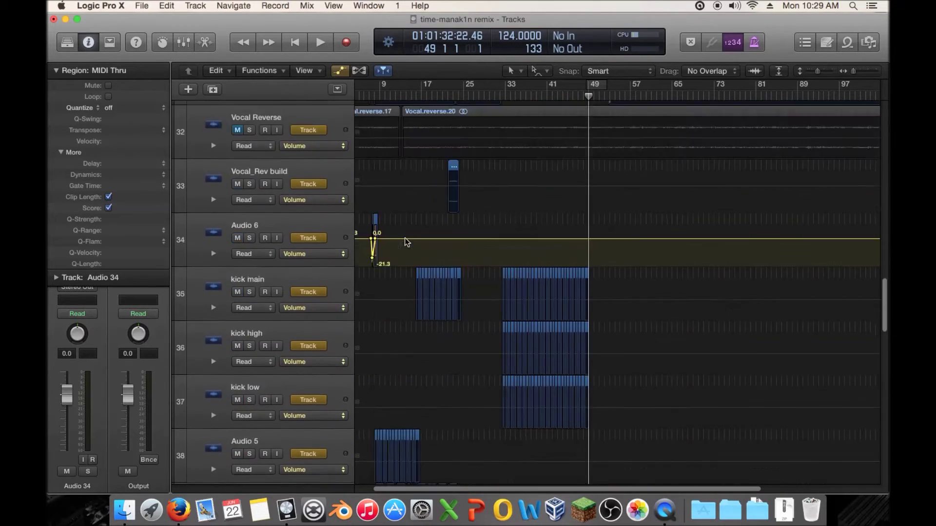
scroll(405, 242, "down", 10)
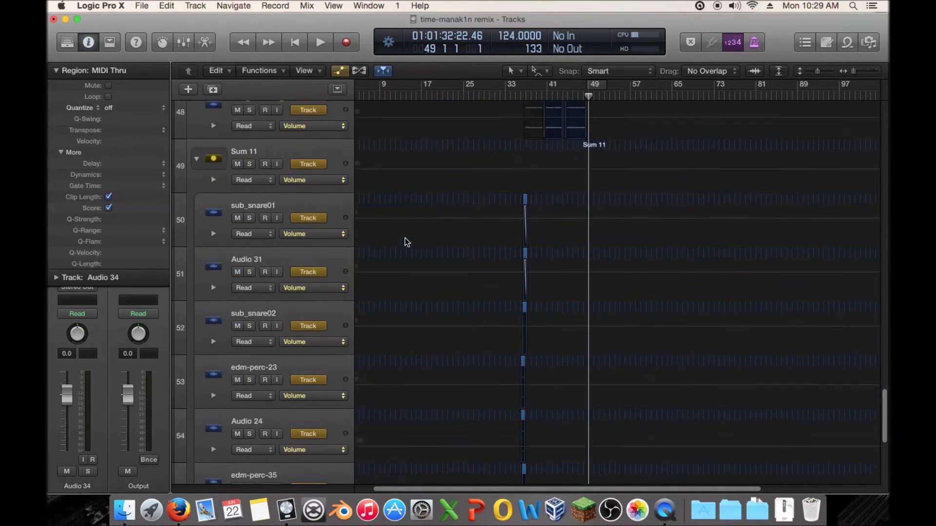
key("a")
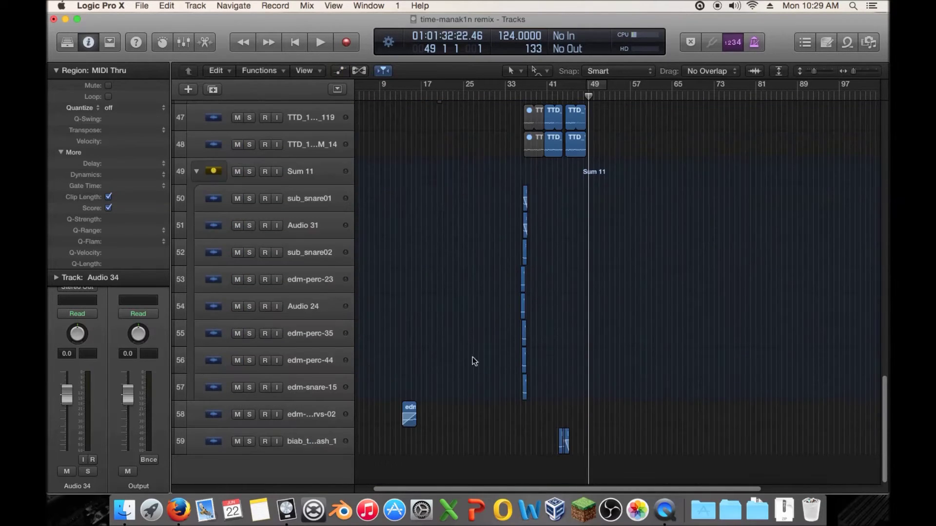
- Select the regions from about bar 9 to bar 33 across the tracks, including the reverse sound region on track 58
scroll(472, 358, "up", 20)
scroll(561, 278, "left", 3)
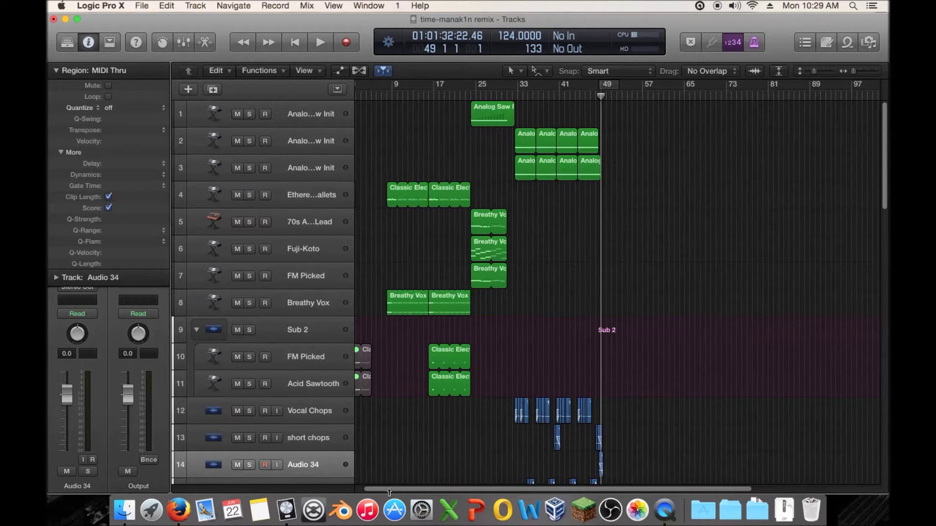
scroll(359, 489, "left", 2)
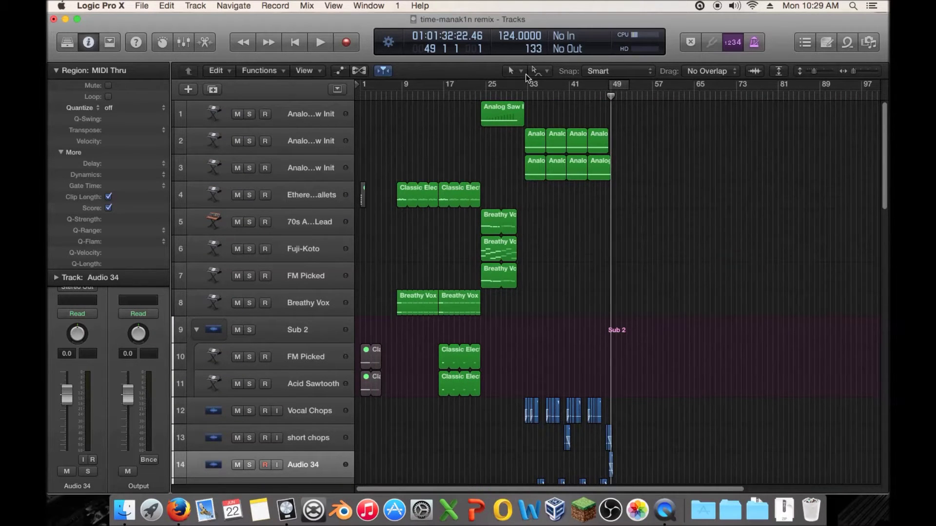
left_click_drag(403, 104, 523, 466)
scroll(455, 377, "down", 10)
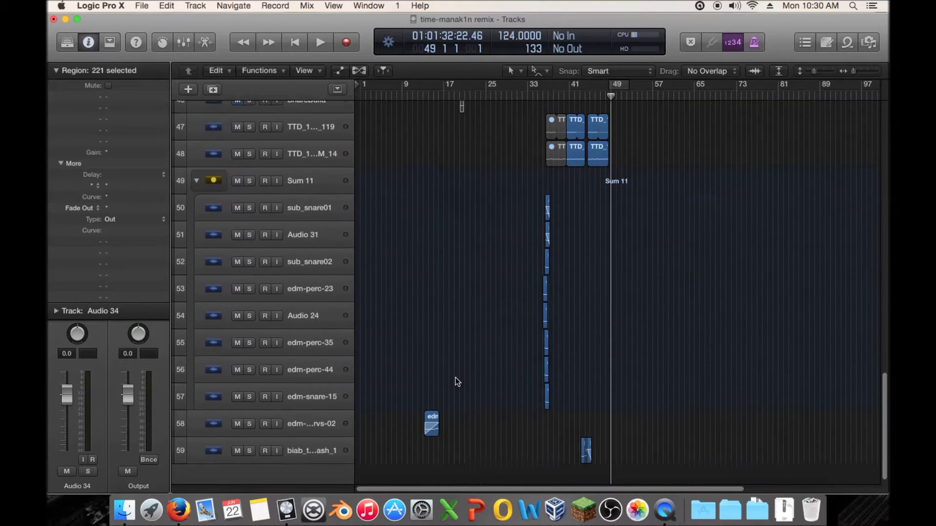
scroll(456, 377, "down", 1)
left_click(430, 415, "shift")
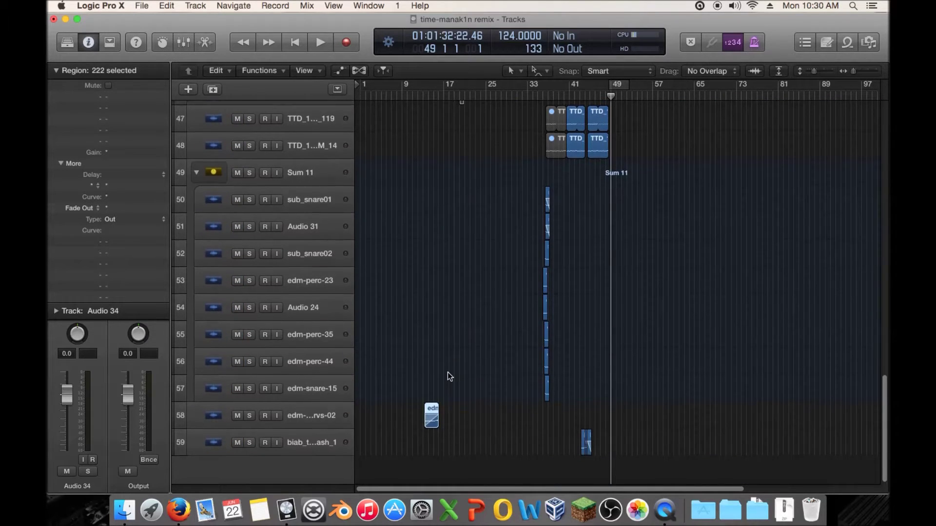
- Add the first Audio 5 region to the selection and remove the Vocal and BVOX regions from it
scroll(447, 373, "up", 12)
left_click_drag(851, 70, 857, 71)
left_click_drag(454, 345, 494, 364)
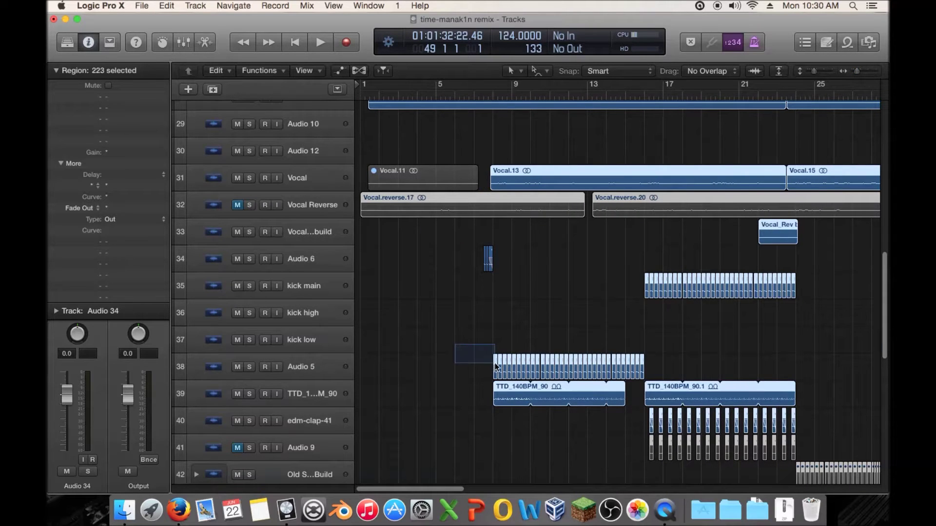
scroll(541, 263, "up", 4)
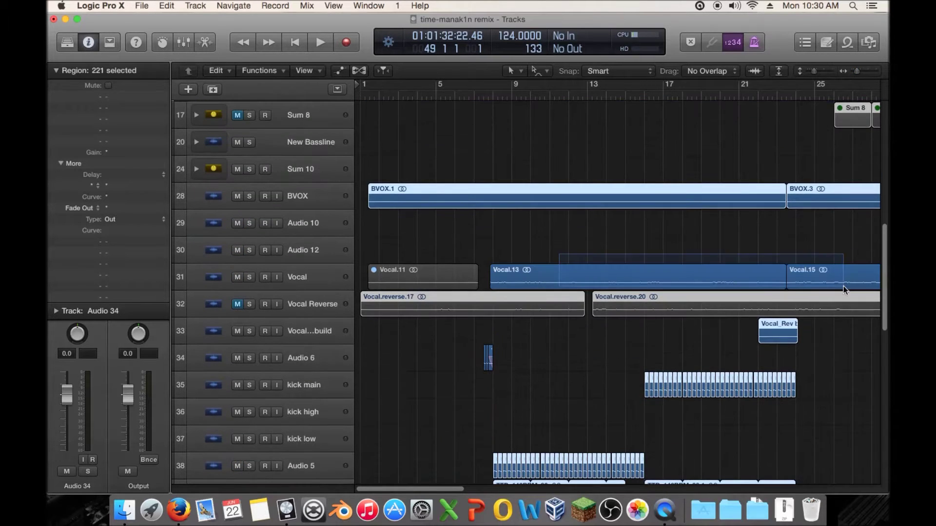
scroll(711, 246, "up", 12)
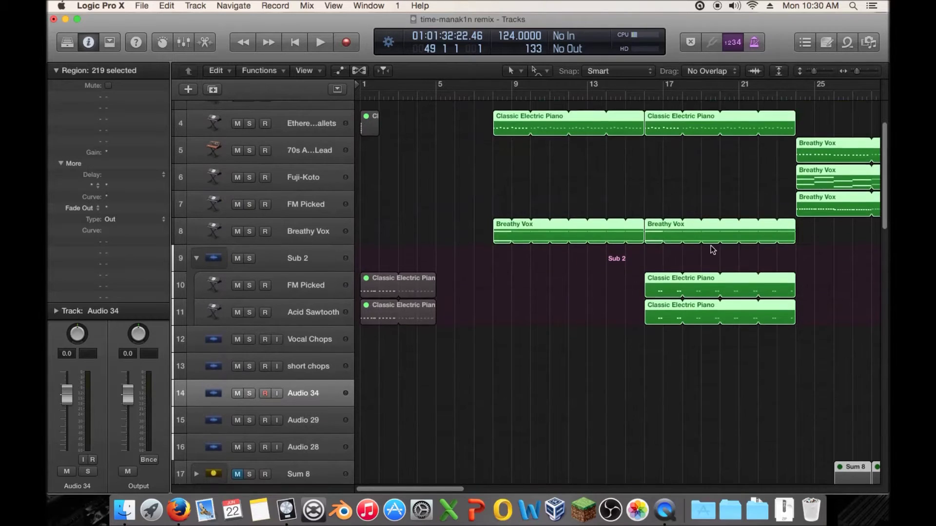
- Remove the old snare build regions on track 42 from the selection, keeping the Snare Build - Time regions selected
scroll(712, 246, "down", 20)
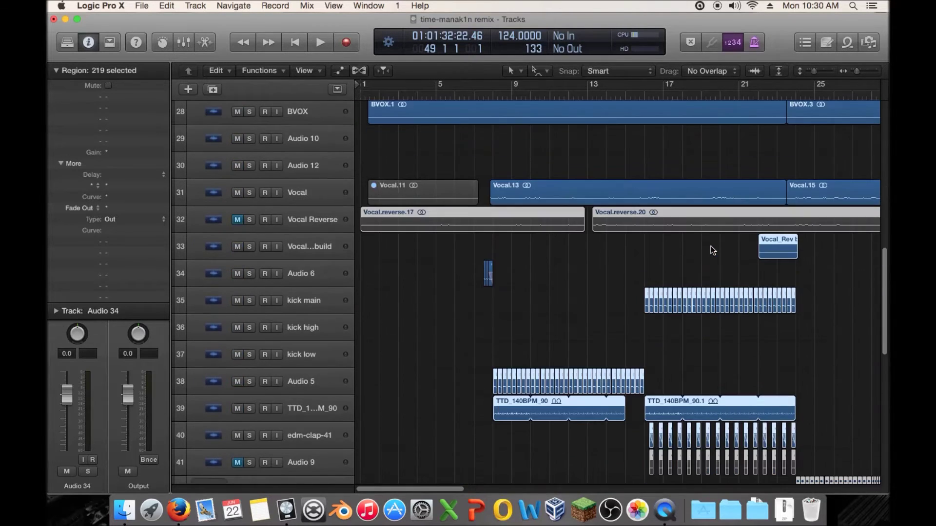
scroll(714, 252, "down", 5)
scroll(613, 268, "right", 4)
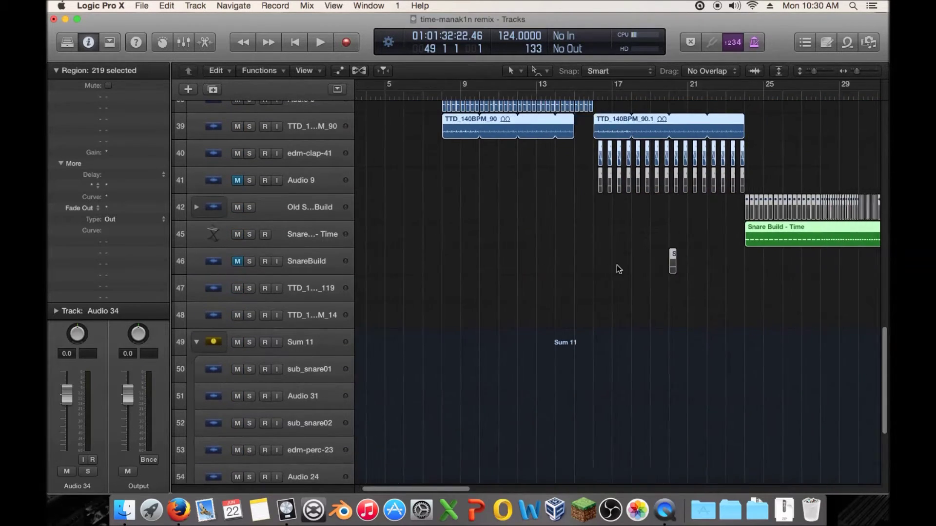
scroll(654, 267, "right", 5)
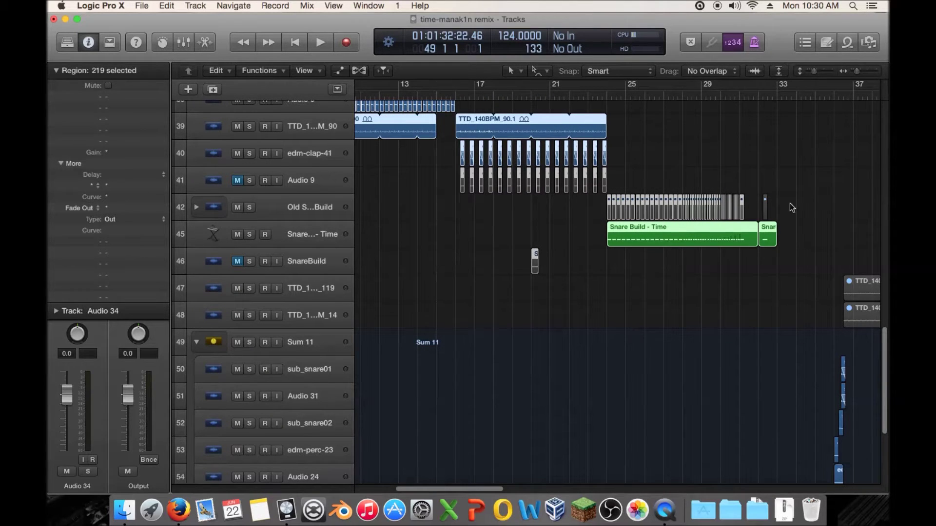
left_click_drag(574, 212, 753, 207)
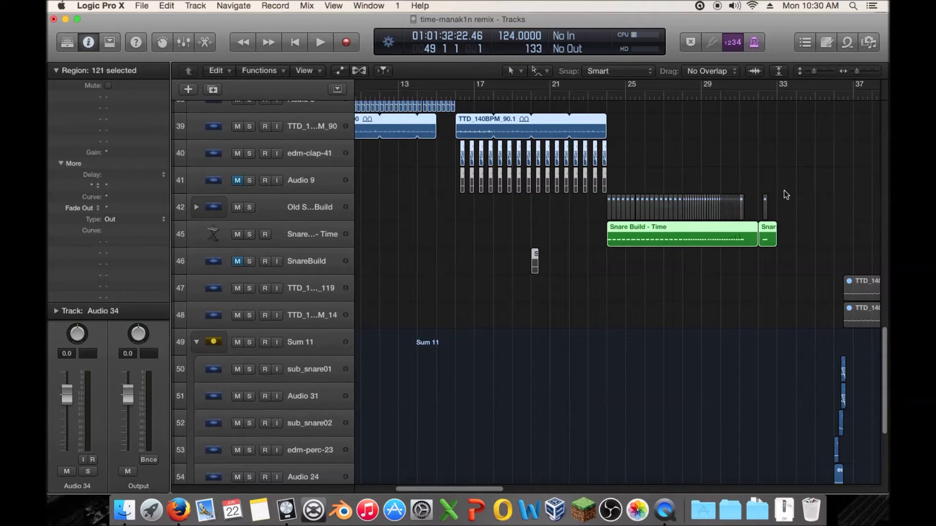
scroll(827, 172, "up", 2)
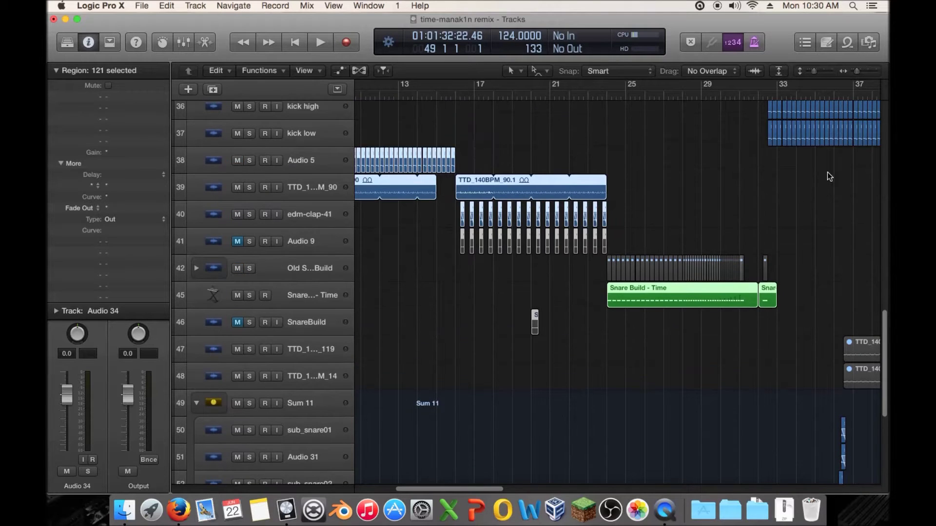
left_click_drag(858, 71, 812, 69)
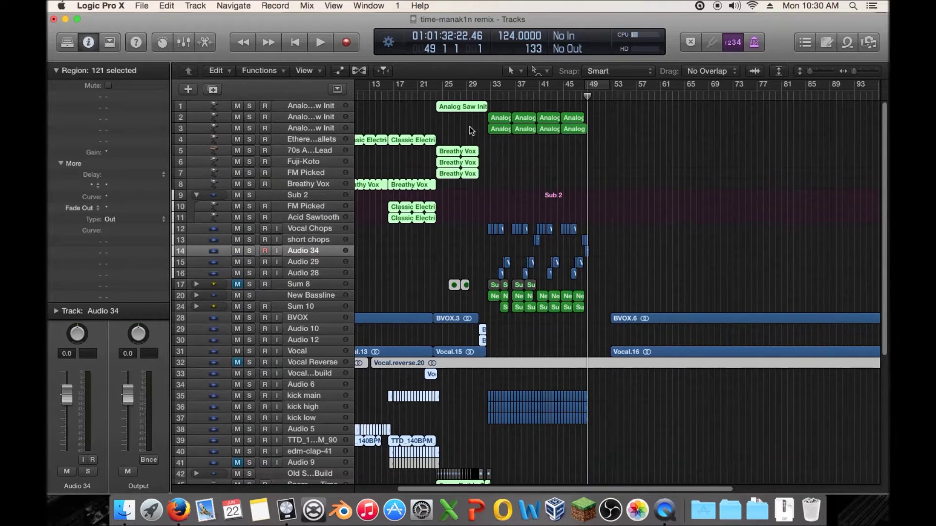
scroll(639, 133, "left", 3)
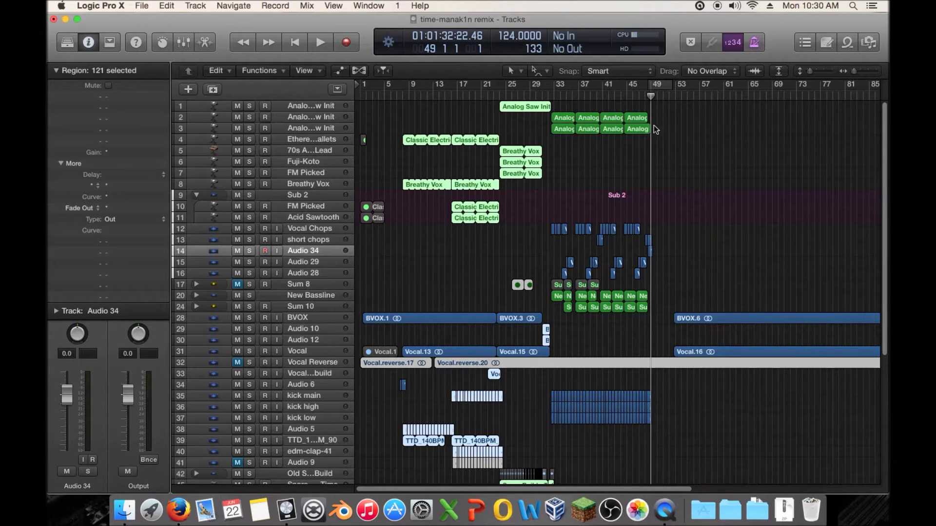
- Copy the selected verse and build regions to start at bar 53, including their automation data
left_click_drag(651, 95, 676, 96)
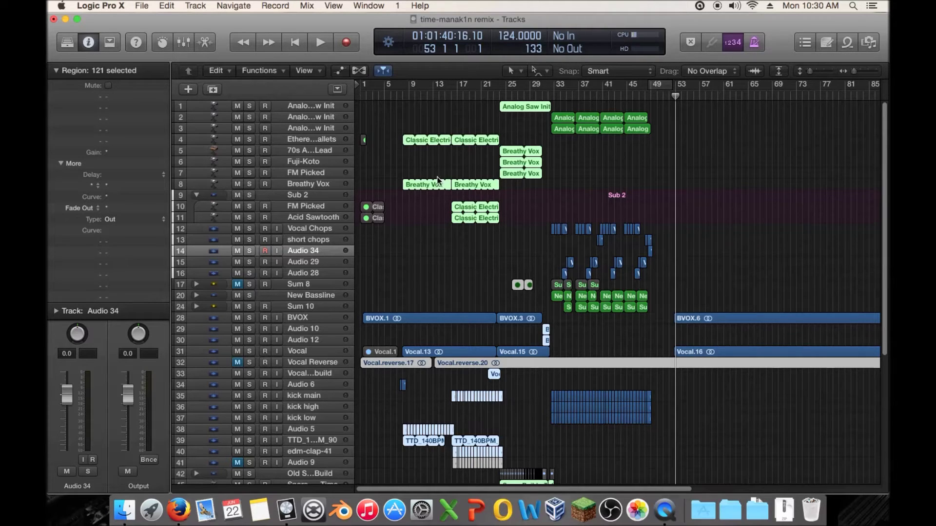
left_click(405, 189)
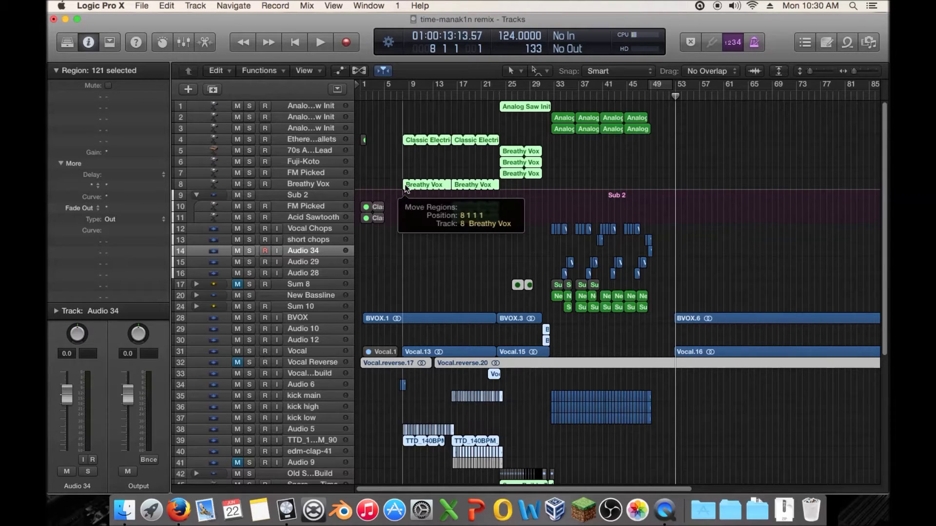
key("alt")
left_click_drag(405, 189, 677, 188)
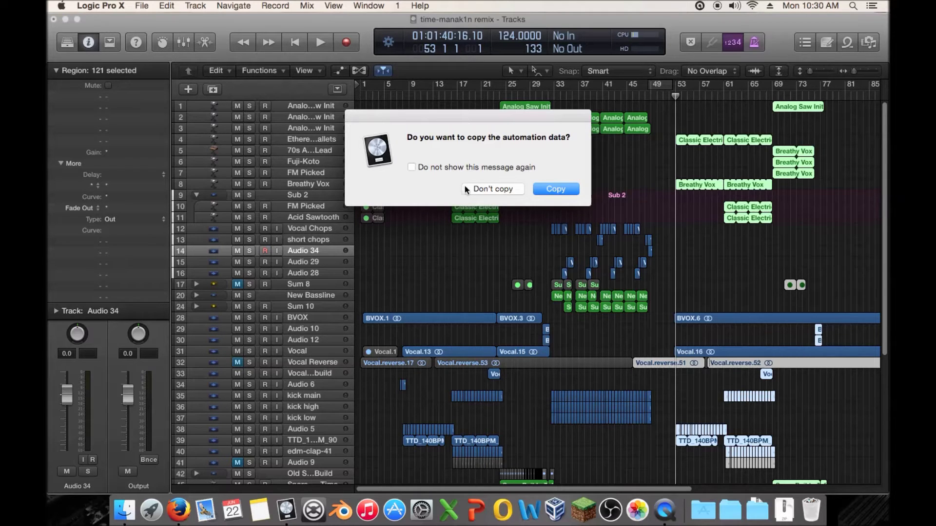
left_click(556, 190)
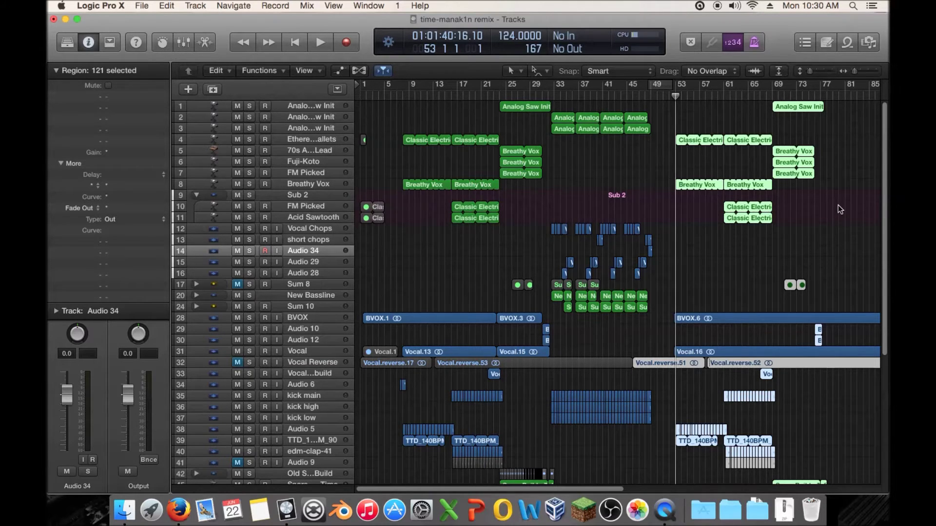
- Show automation, reshape the copied Analog Saw Init volume ramp near bar 69 into a curve like the original build's, and hide automation
key("a")
scroll(838, 205, "down", 8)
scroll(838, 205, "down", 15)
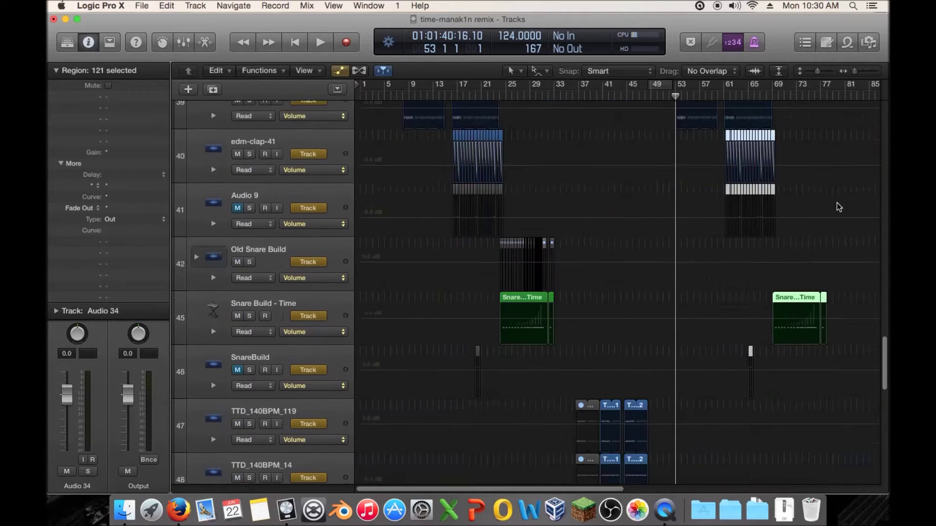
left_click_drag(888, 448, 888, 73)
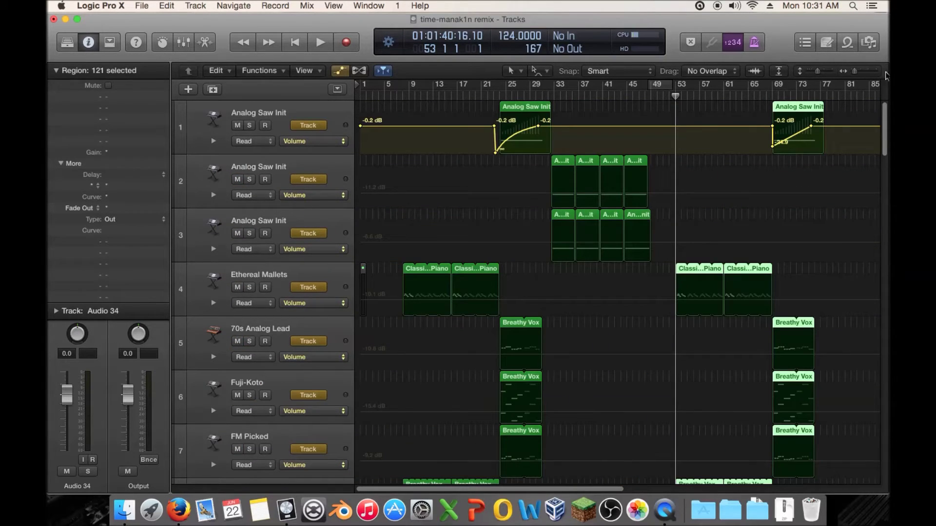
mouse_move(771, 128)
left_mouse_down()
mouse_move(773, 158)
mouse_move(763, 152)
mouse_move(789, 142)
mouse_move(785, 130)
left_mouse_up()
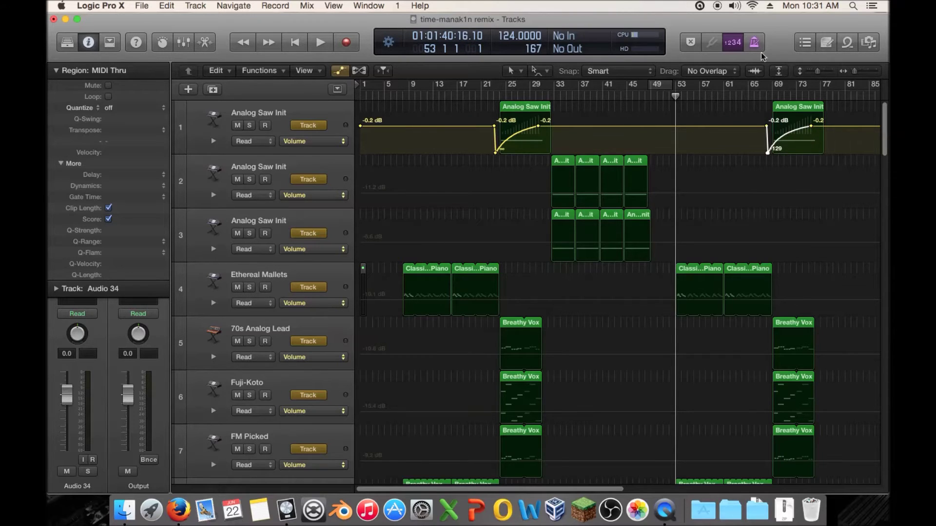
key("a")
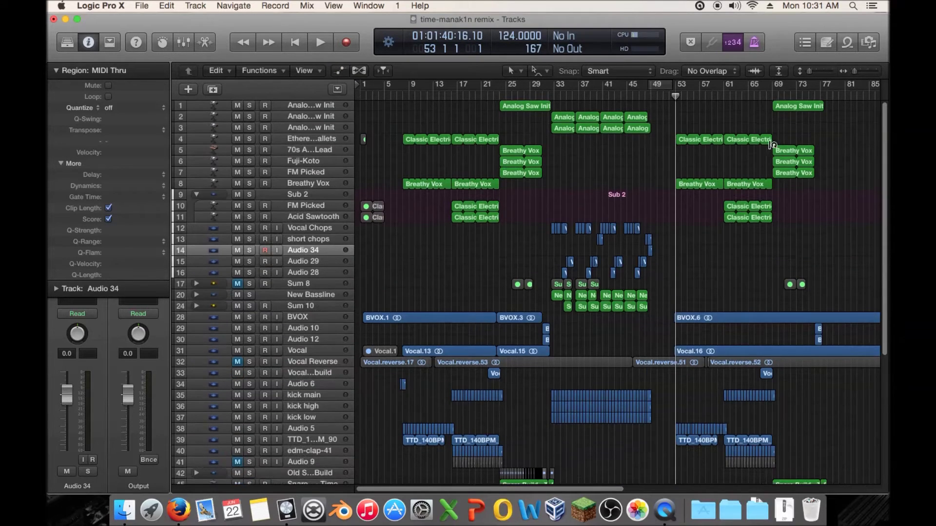
- Play the arrangement from bar 52 to about bar 60 to hear the copied verse with the vocals
scroll(761, 193, "down", 3)
scroll(751, 181, "up", 3)
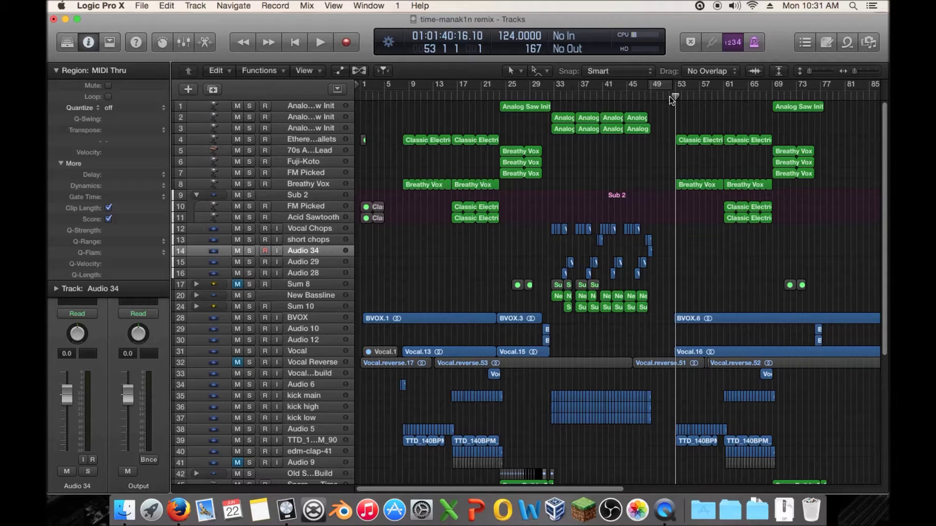
left_click_drag(853, 73, 858, 72)
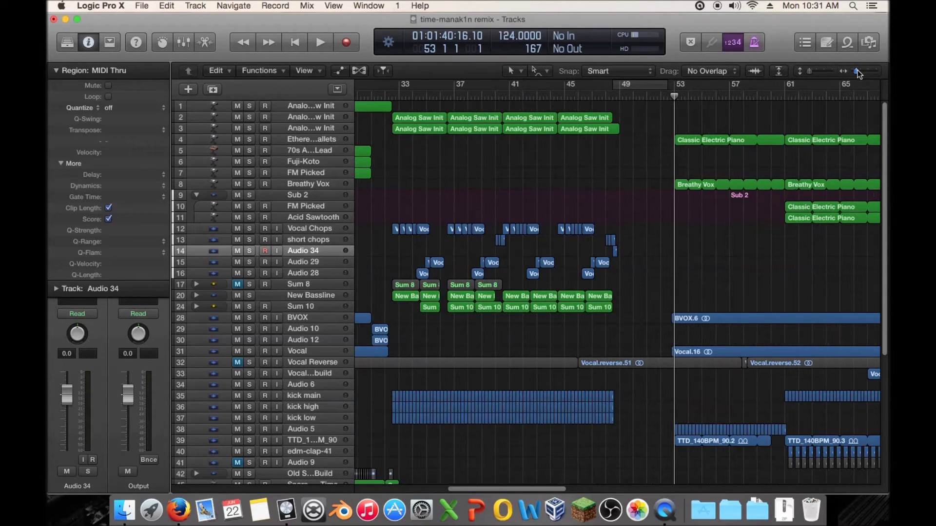
left_click(659, 98)
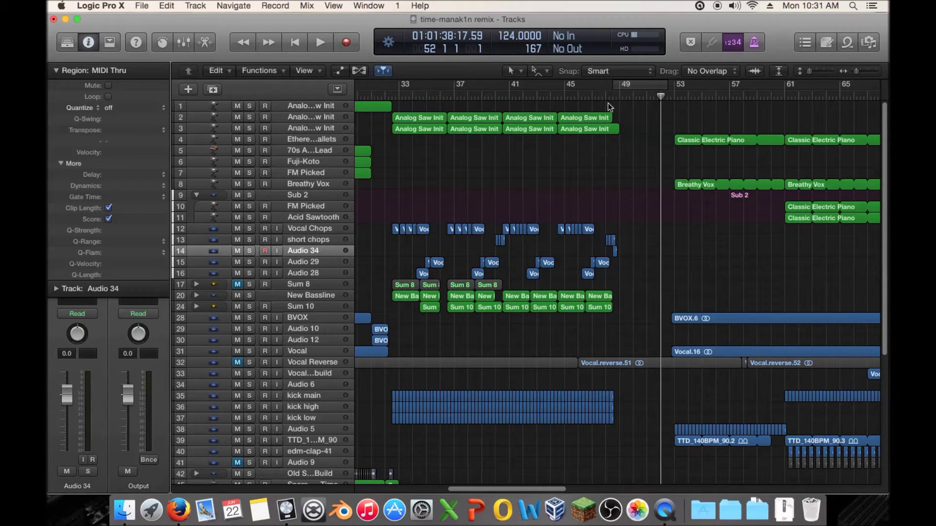
key("space")
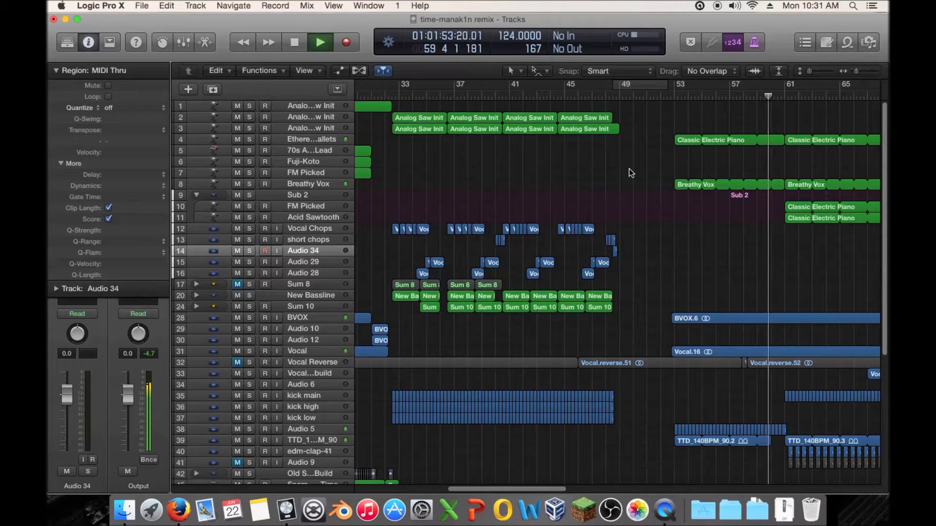
key("space")
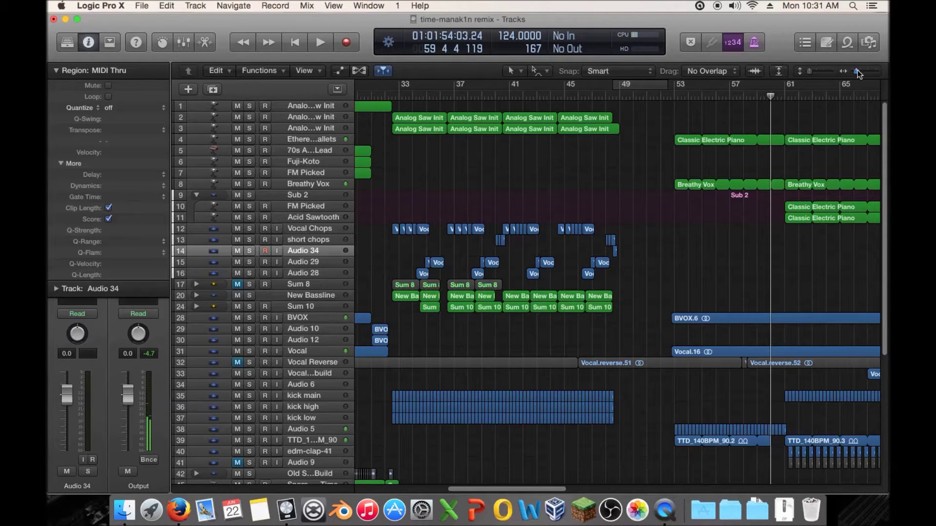
- Select the Vocal.16 and BVOX.6 regions together
left_click(859, 72)
left_click_drag(808, 72, 823, 72)
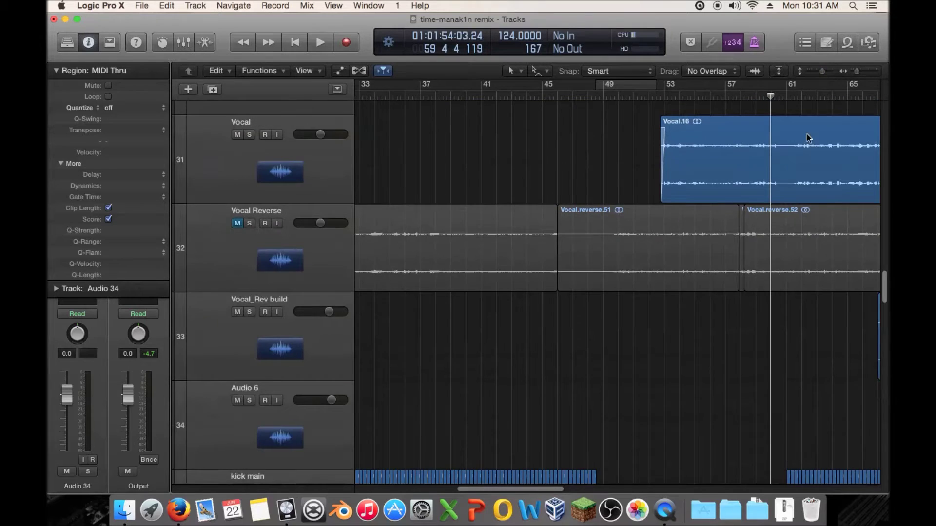
scroll(763, 189, "up", 3)
scroll(776, 189, "right", 2)
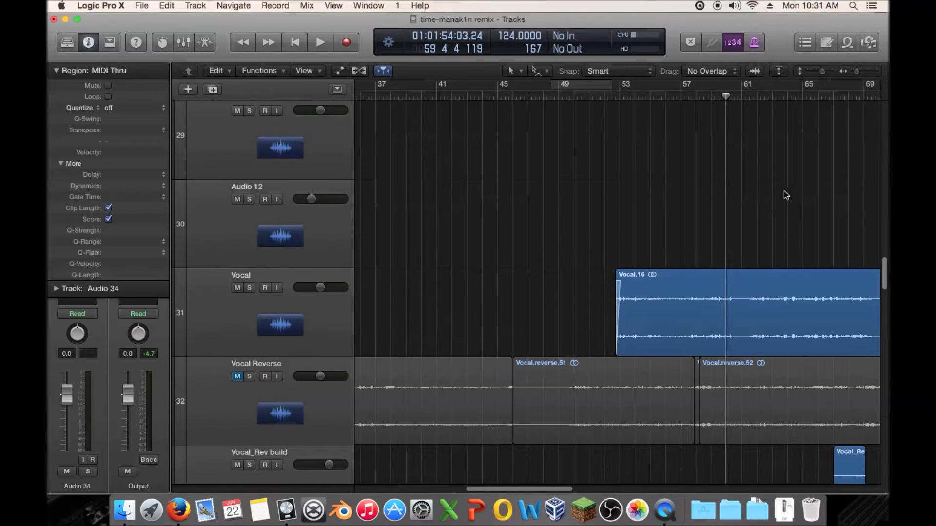
scroll(780, 195, "right", 3)
left_click(721, 273)
scroll(752, 151, "up", 5)
left_click(708, 178, "shift")
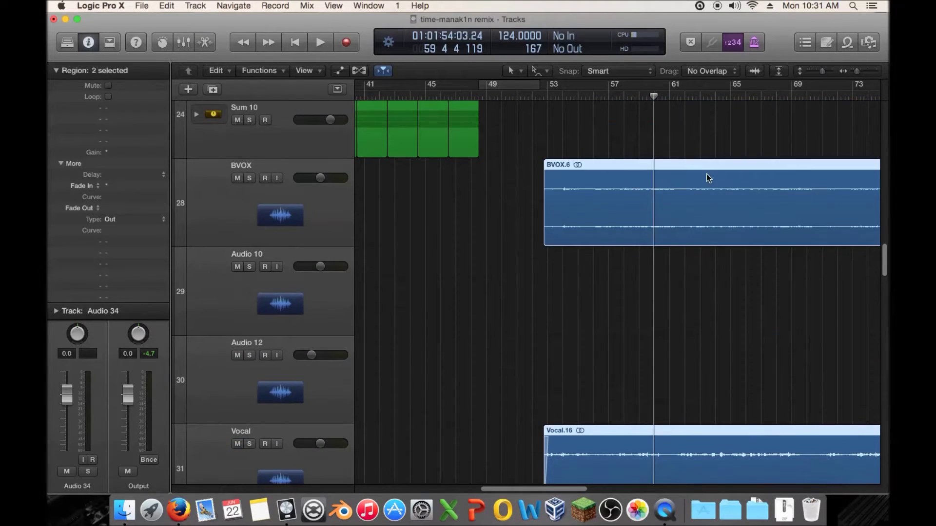
scroll(644, 112, "down", 1)
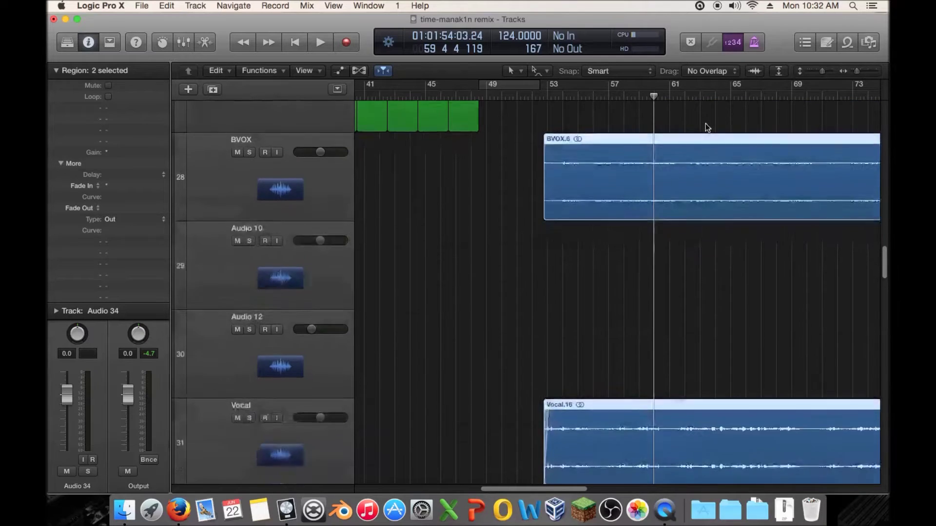
- Check the vocal timing around bar 57 and shift the Vocal.16 and BVOX.6 regions slightly earlier
scroll(549, 112, "up", 5)
key("space")
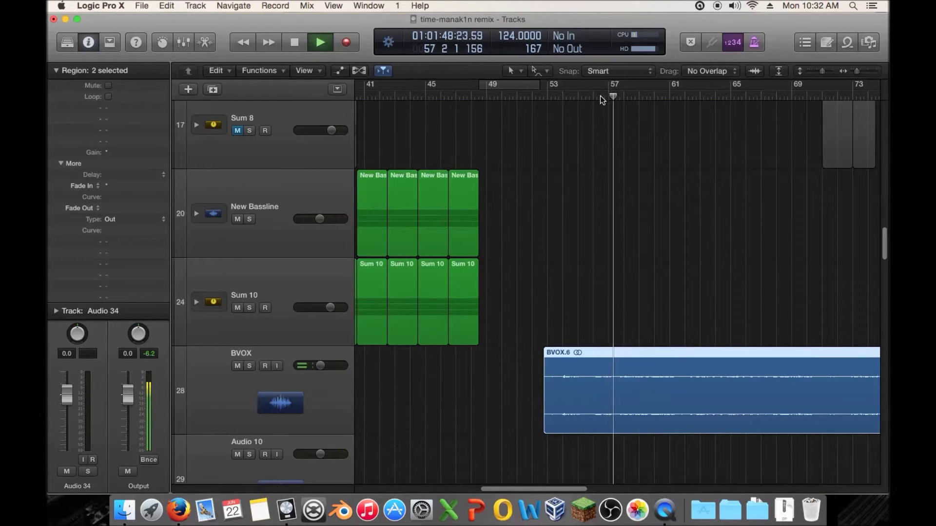
key("space")
left_click_drag(857, 72, 866, 71)
scroll(818, 132, "down", 10)
scroll(820, 135, "down", 1)
left_click_drag(859, 71, 824, 72)
scroll(802, 158, "down", 6)
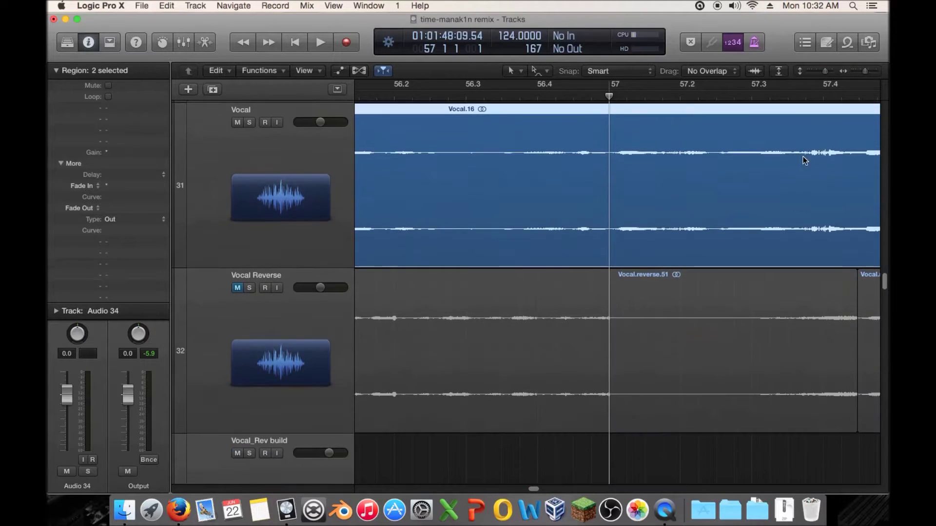
scroll(706, 177, "down", 1)
scroll(706, 177, "up", 3)
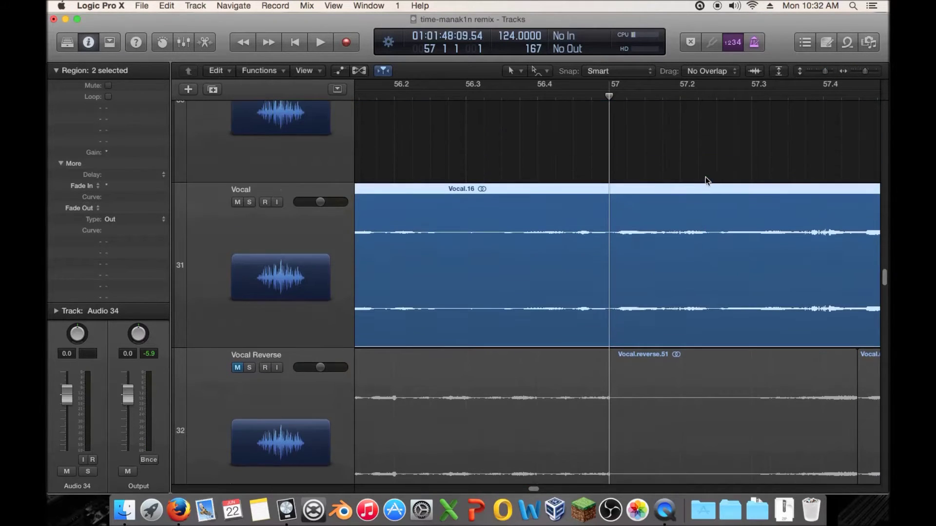
left_click_drag(700, 217, 683, 218)
- Play from just before bar 57 to check the timing of the shifted vocals
left_click(565, 96)
key("space")
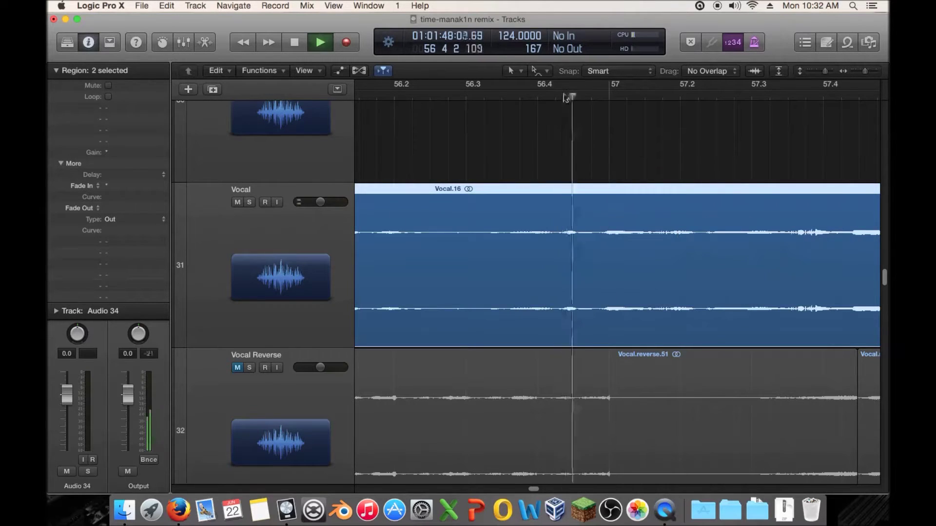
left_click(563, 96)
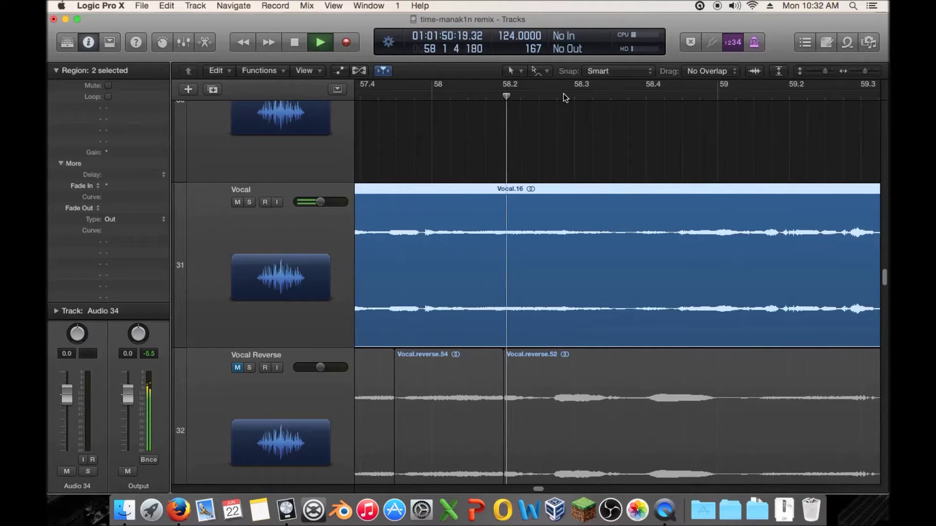
left_click(379, 96)
key("space")
- Shift the Vocal.16 and BVOX.6 regions about 90 ticks later, lining the vocal up with the playhead at bar 58
left_click(432, 96)
left_click_drag(448, 219, 460, 227)
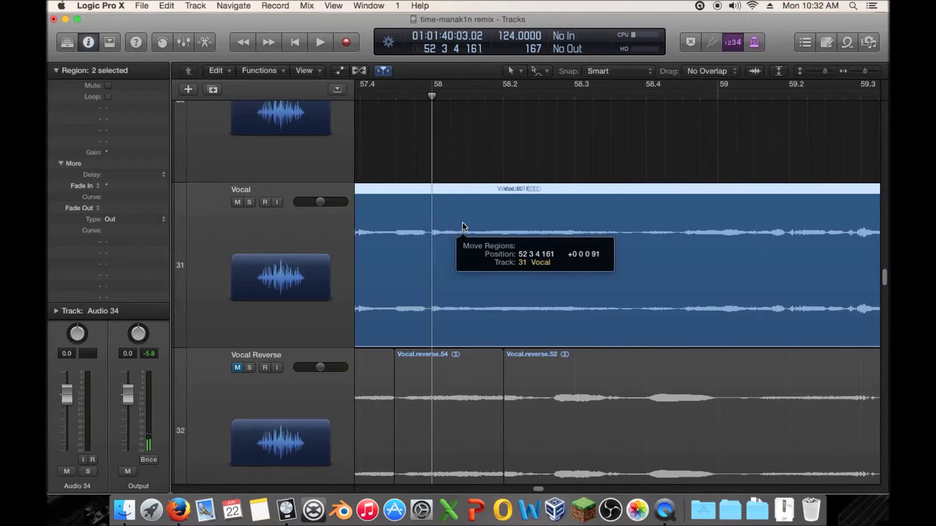
left_click_drag(462, 223, 463, 223)
- Play the new verse from about bar 53 to bar 65 to check the realigned Vocal and BVOX regions
scroll(639, 160, "left", 5)
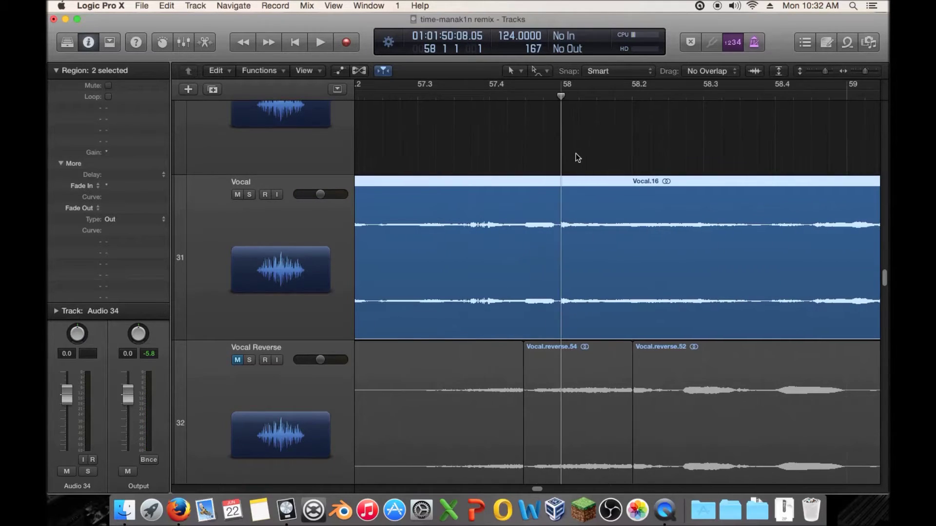
left_click_drag(864, 70, 851, 74)
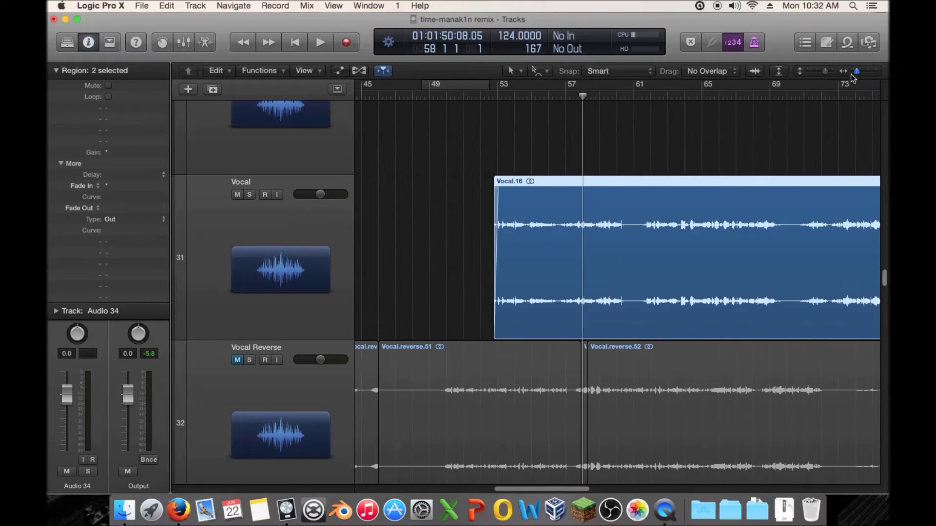
key("space")
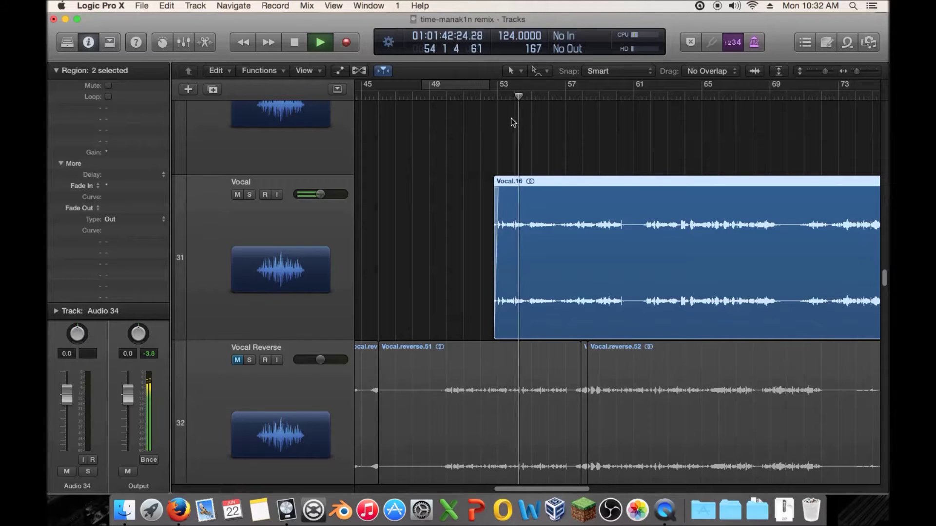
scroll(511, 122, "up", 5)
scroll(511, 118, "up", 3)
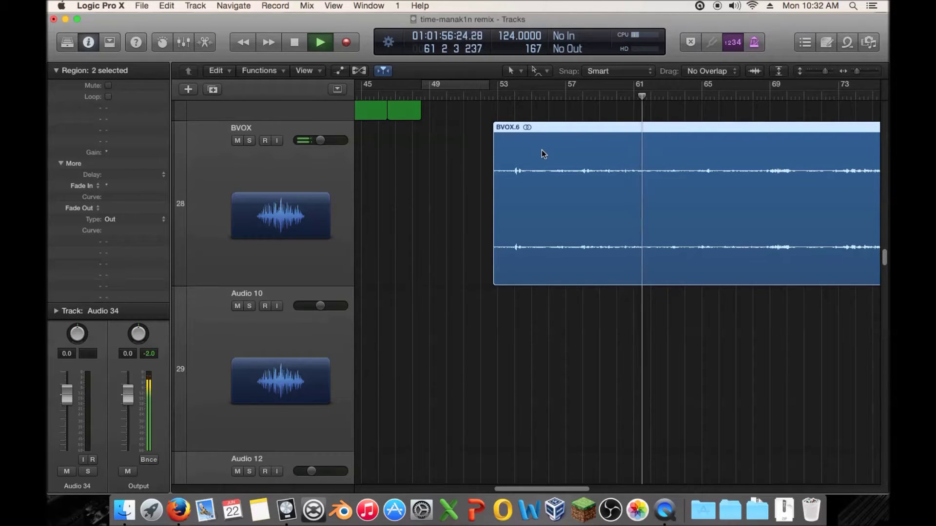
scroll(602, 148, "down", 6)
scroll(602, 147, "down", 3)
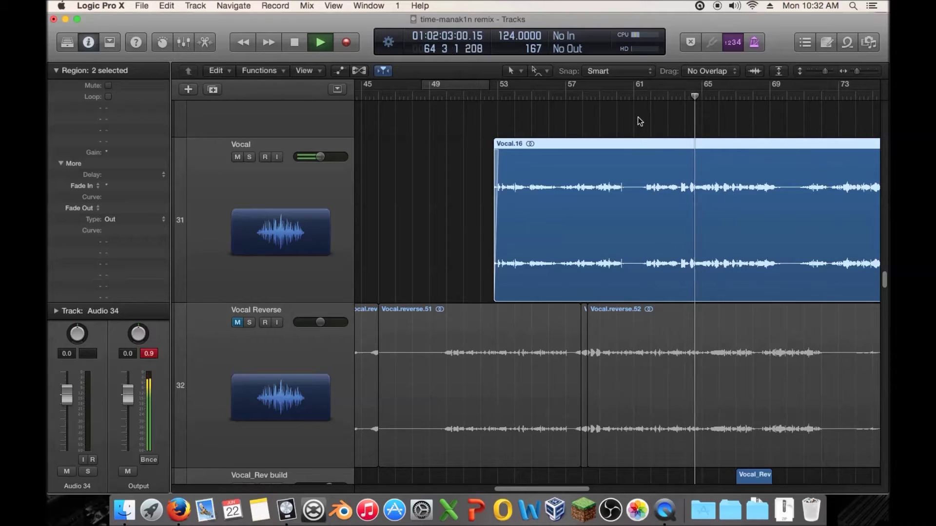
key("space")
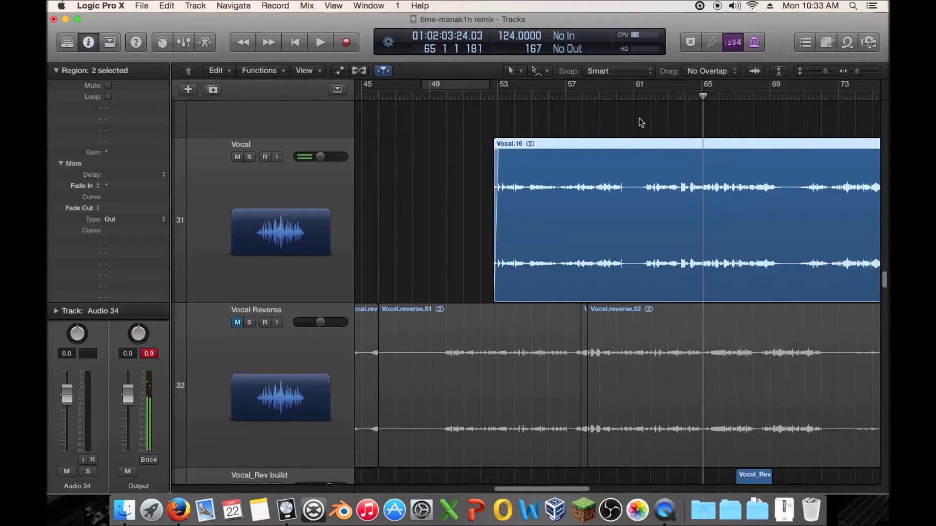
- Select only the Vocal.16 region and extend its start back to about the middle of bar 45
scroll(641, 122, "right", 5)
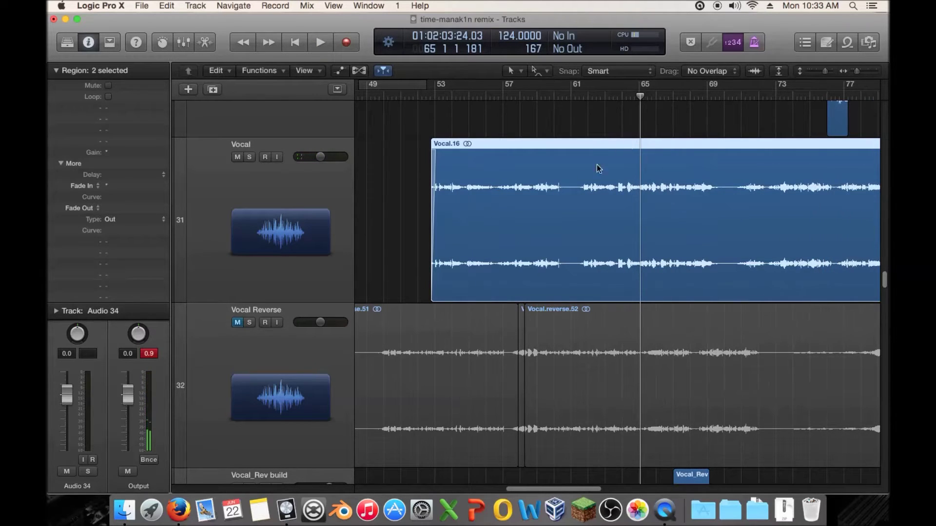
scroll(652, 133, "up", 5)
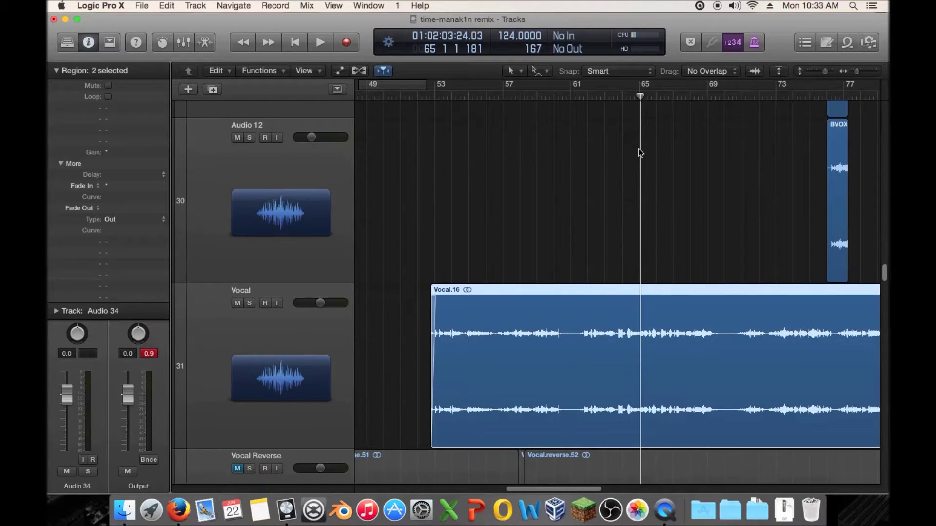
scroll(640, 153, "up", 3)
scroll(637, 157, "down", 7)
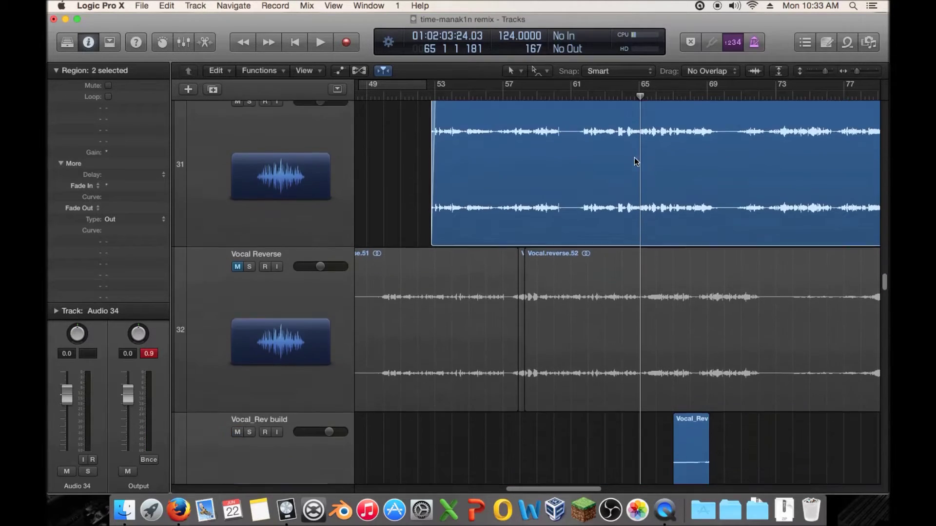
scroll(619, 158, "down", 1)
scroll(367, 161, "left", 10)
scroll(530, 140, "down", 1)
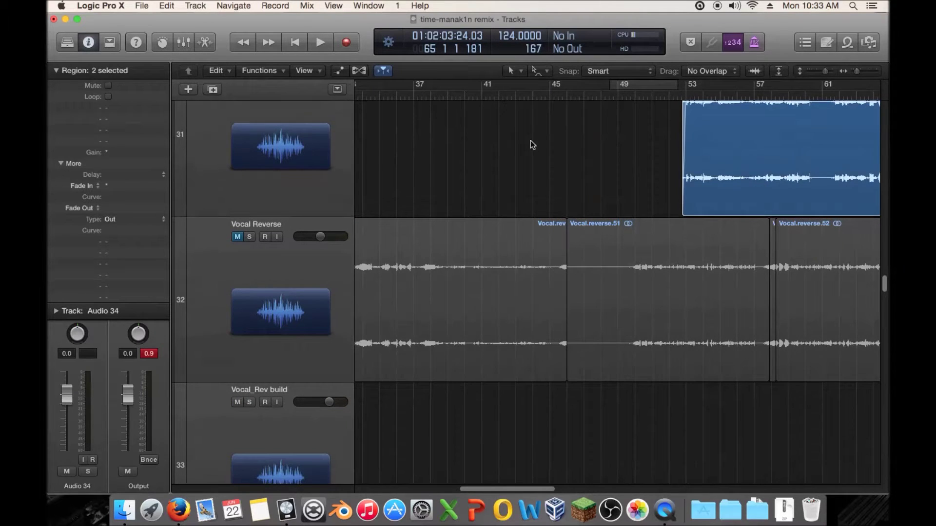
left_click(667, 200)
left_click_drag(683, 202, 563, 192)
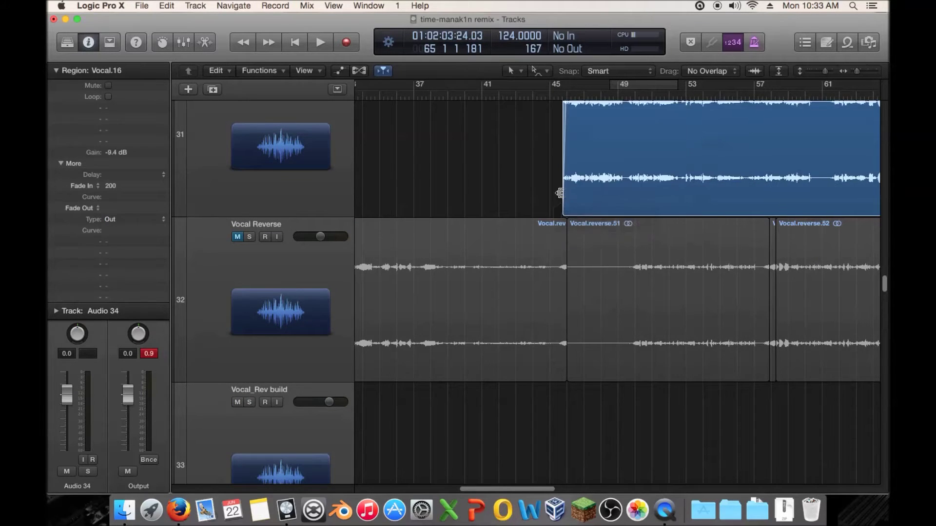
- Solo the Vocal track and play the extended Vocal.16 region from bar 45 and again from about bar 49
scroll(560, 142, "up", 3)
left_click(554, 94)
key("space")
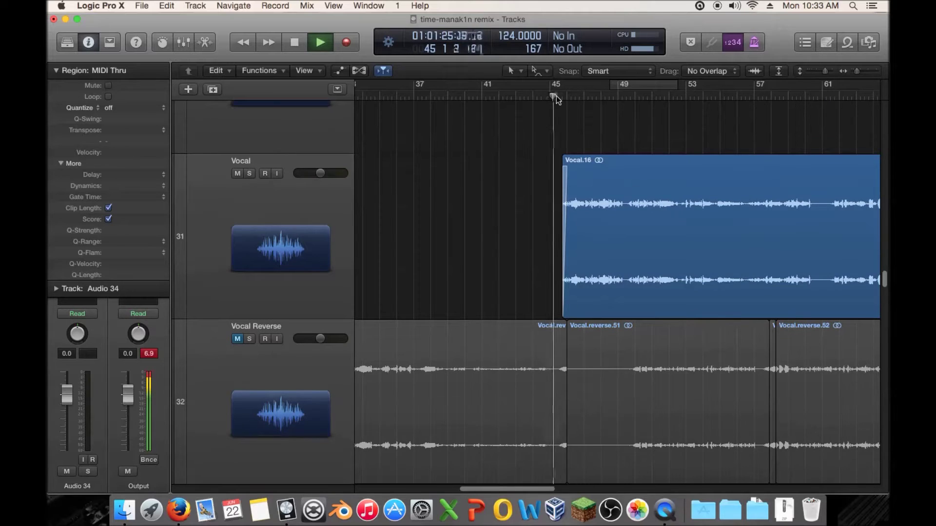
key("s")
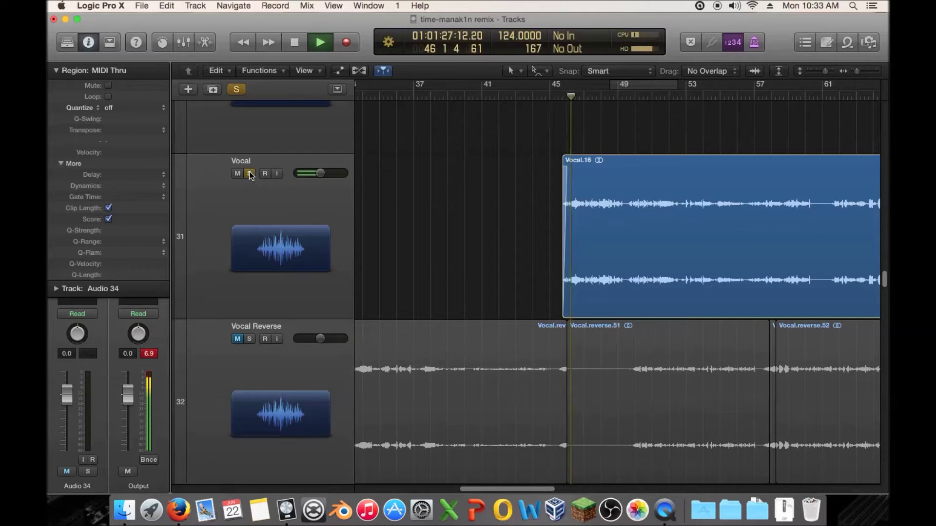
left_click(618, 97)
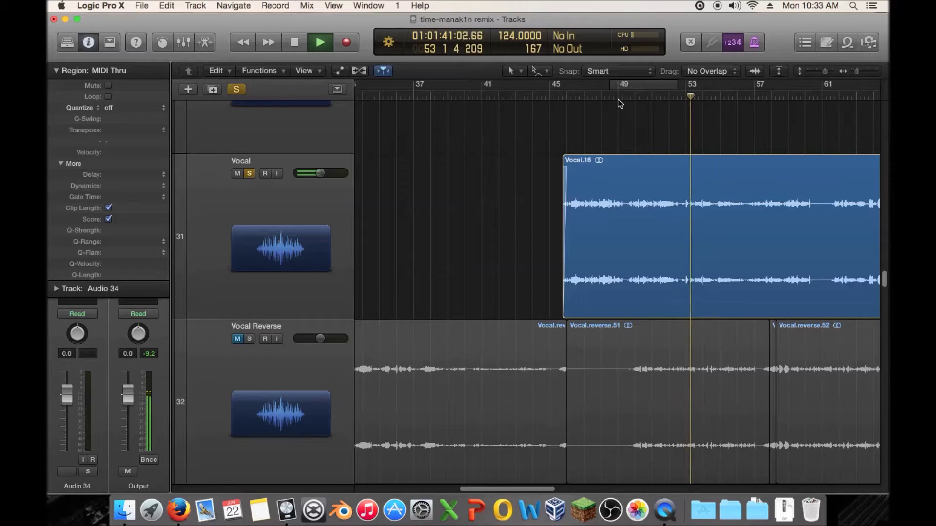
- Extend the start of the Vocal.16 region back to about beat 2 of bar 45 and listen to its opening
scroll(741, 177, "up", 3)
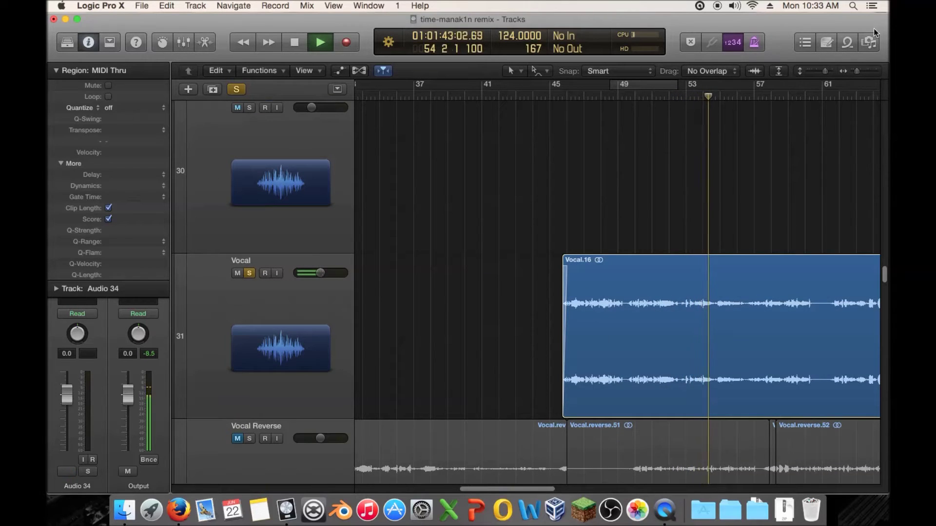
left_click_drag(854, 72, 857, 73)
scroll(389, 396, "left", 2)
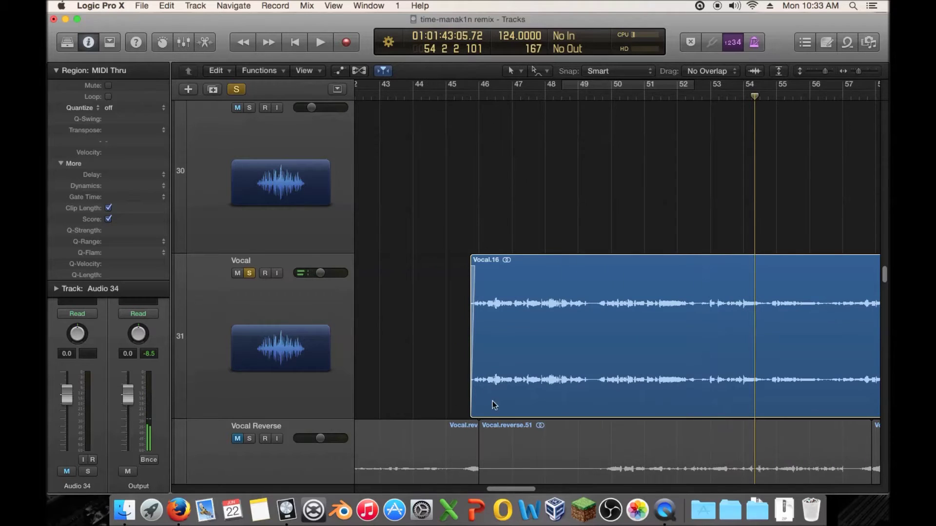
mouse_move(471, 415)
left_mouse_down()
mouse_move(450, 412)
mouse_move(466, 408)
left_mouse_up()
left_click(463, 97)
key("space")
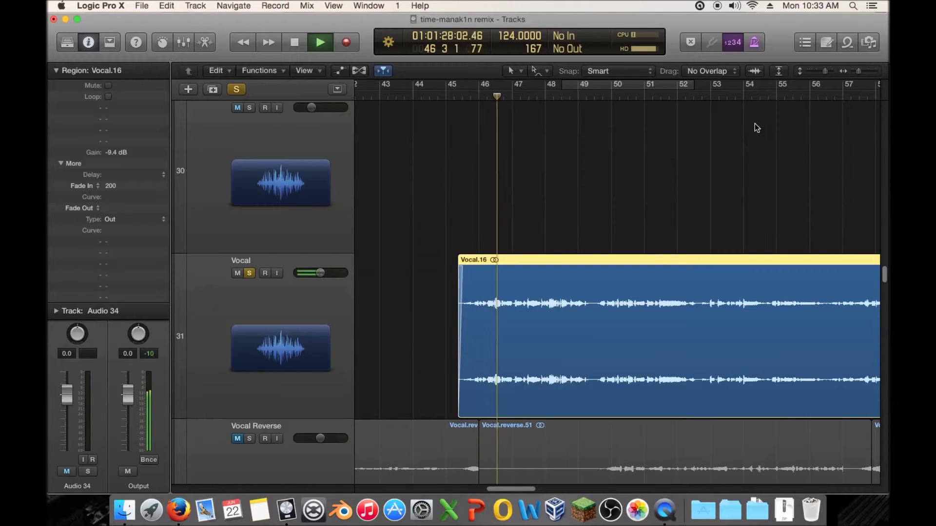
key("space")
- Adjust the start of the BVOX.6 region so that it begins at bar 45
left_click_drag(858, 72, 852, 72)
scroll(512, 206, "up", 10)
scroll(513, 209, "down", 5)
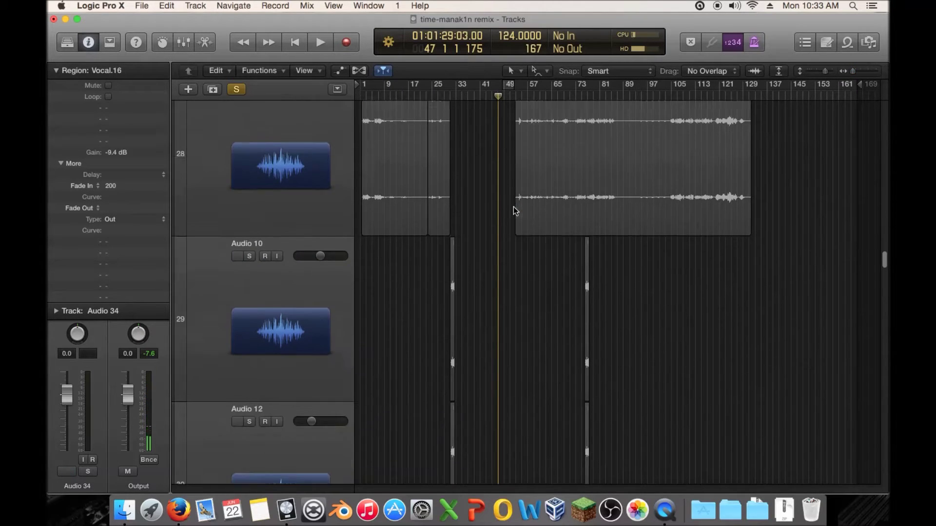
left_click_drag(515, 207, 485, 202)
scroll(485, 202, "down", 8)
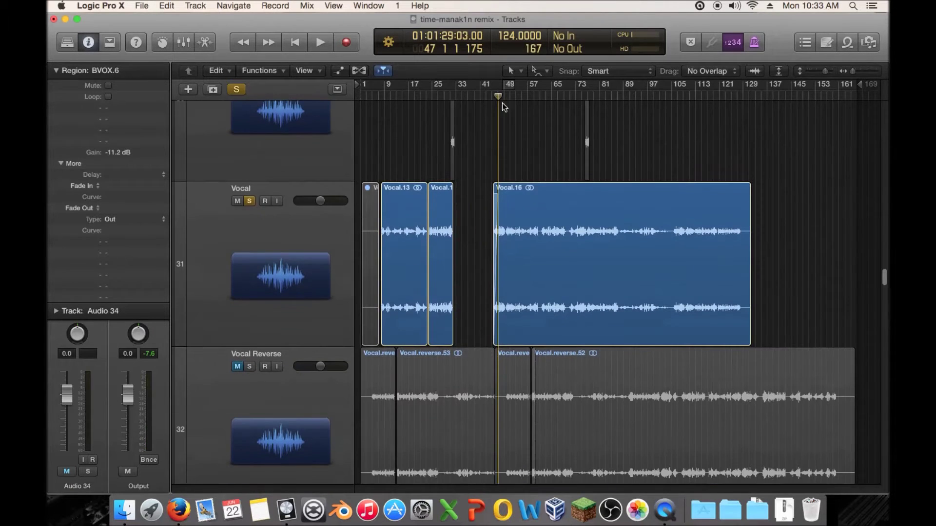
left_click_drag(498, 107, 495, 108)
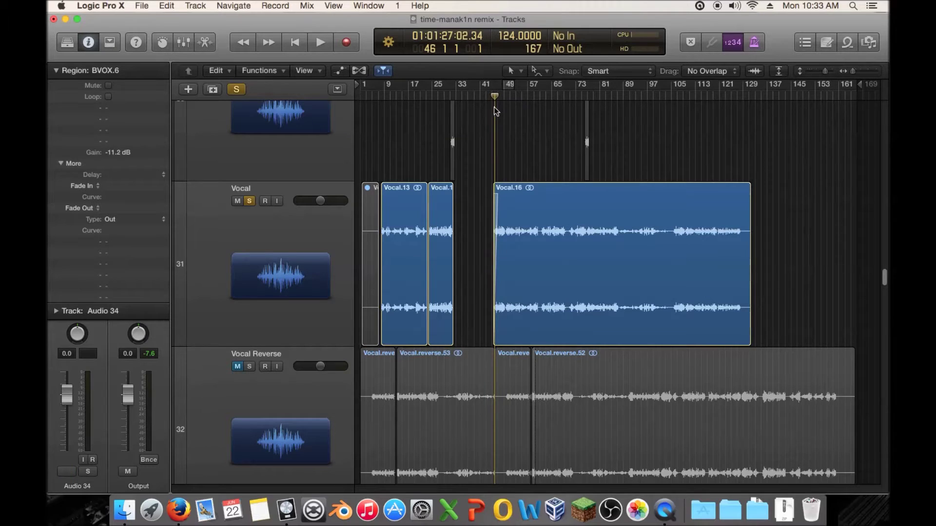
scroll(499, 117, "up", 8)
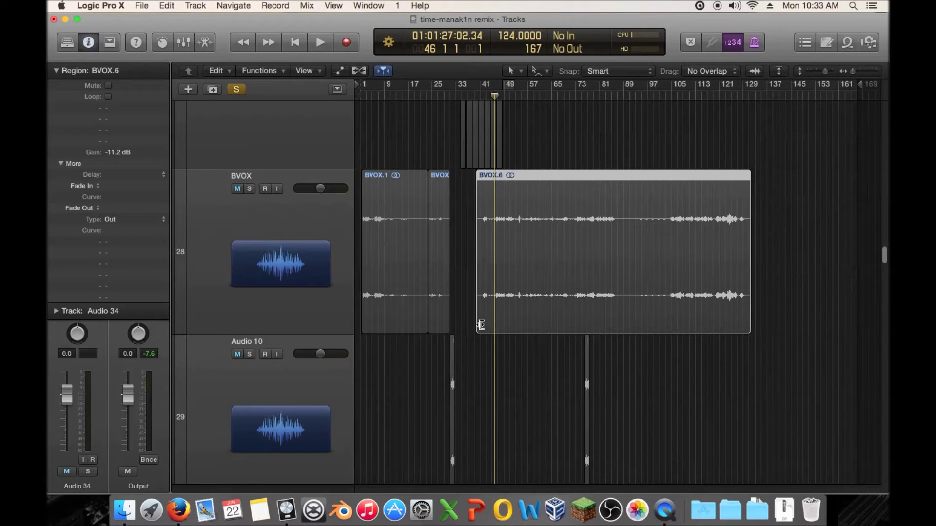
left_click_drag(480, 325, 496, 325)
- Select Vocal.16 together with BVOX.6 and move both eight bars later, so that BVOX.6 starts at bar 53
scroll(537, 282, "down", 8)
scroll(525, 248, "down", 6)
left_click(519, 234, "shift")
scroll(519, 196, "up", 5)
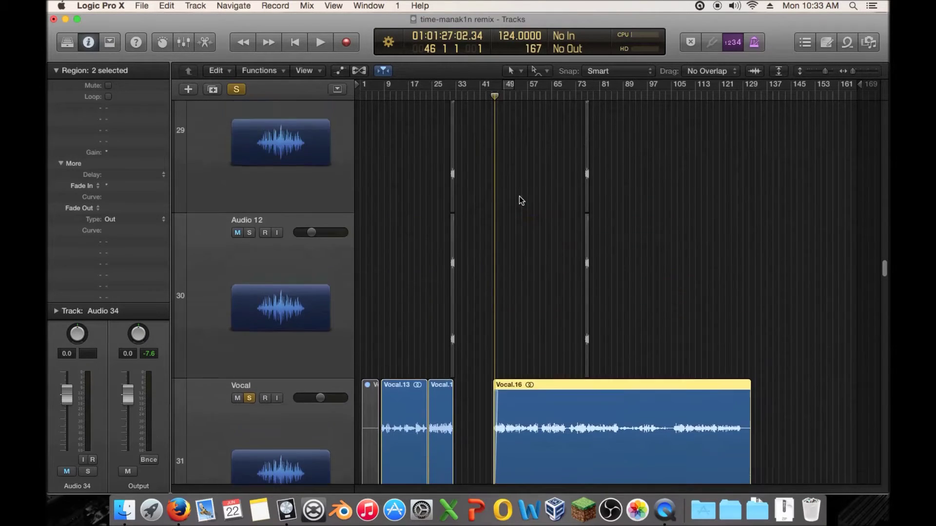
scroll(519, 196, "up", 6)
mouse_move(499, 98)
left_mouse_down()
mouse_move(519, 96)
mouse_move(493, 96)
left_mouse_up()
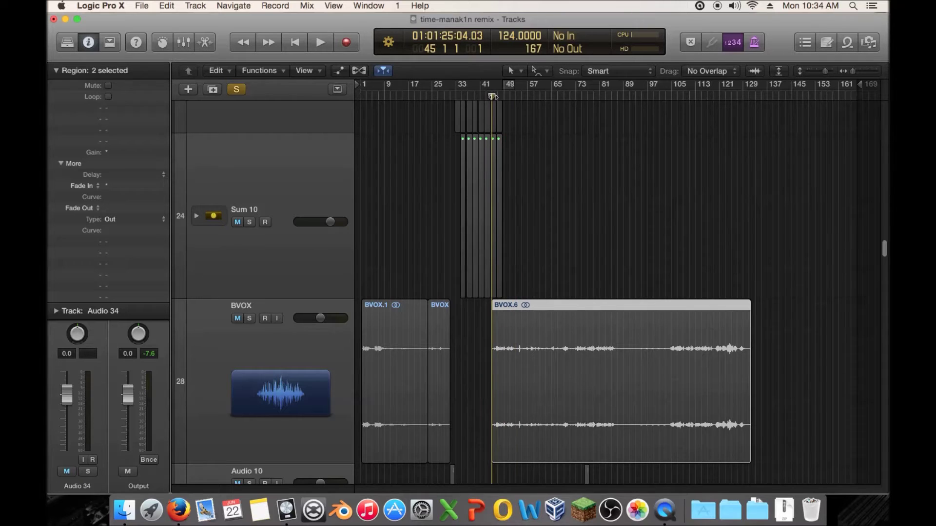
left_click_drag(492, 98, 516, 103)
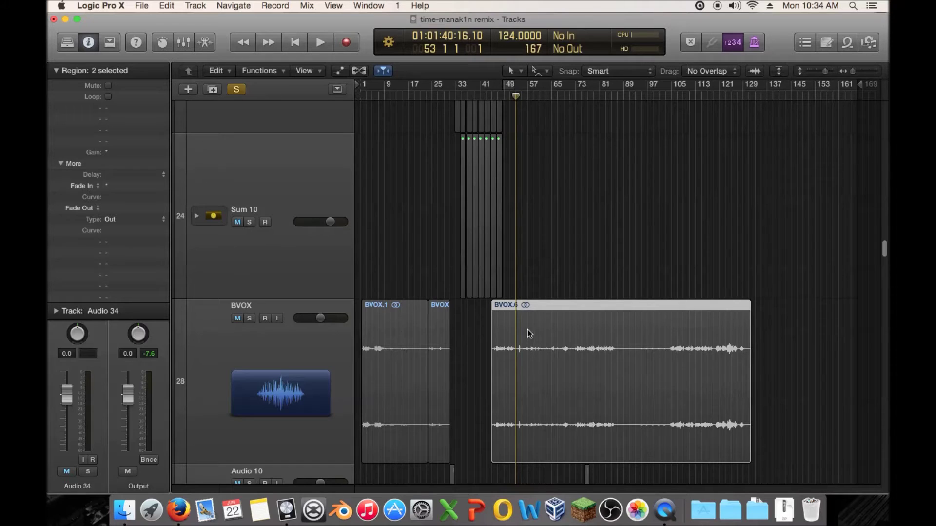
left_click_drag(536, 331, 556, 335)
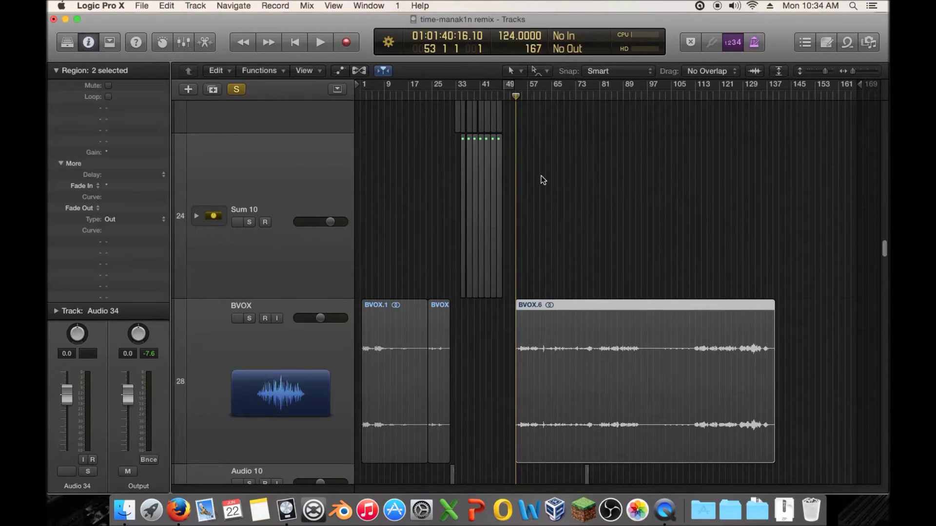
- Turn off solo on the Vocal track and play the full mix from about bar 51 to check the moved vocals
scroll(542, 178, "down", 15)
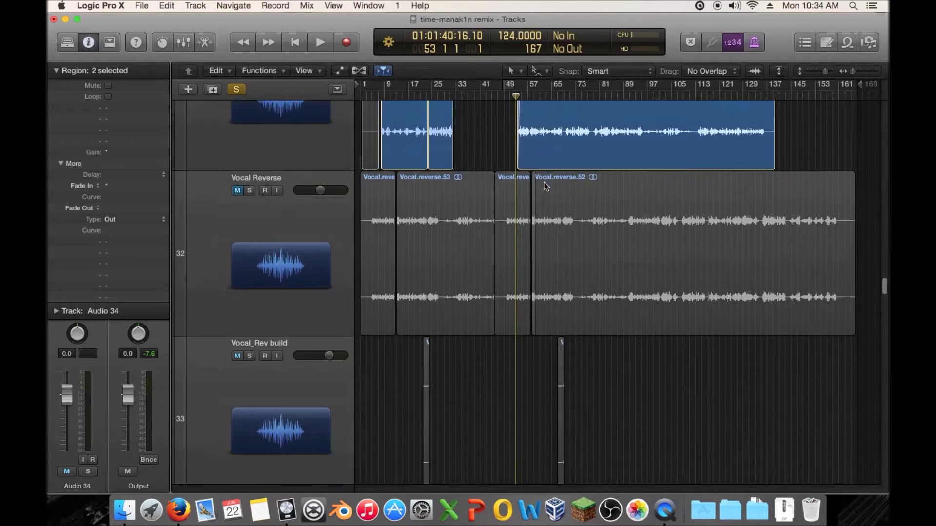
scroll(267, 195, "up", 5)
left_click(249, 157)
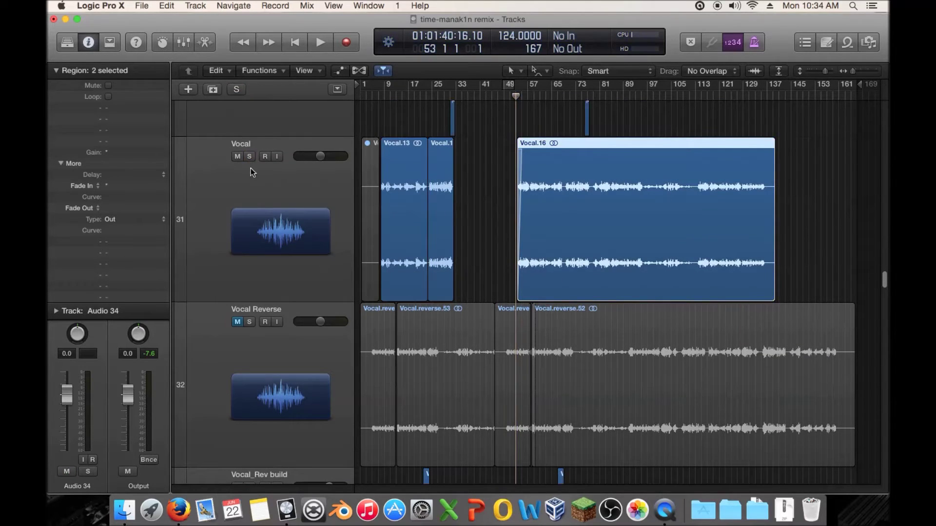
scroll(579, 236, "down", 10)
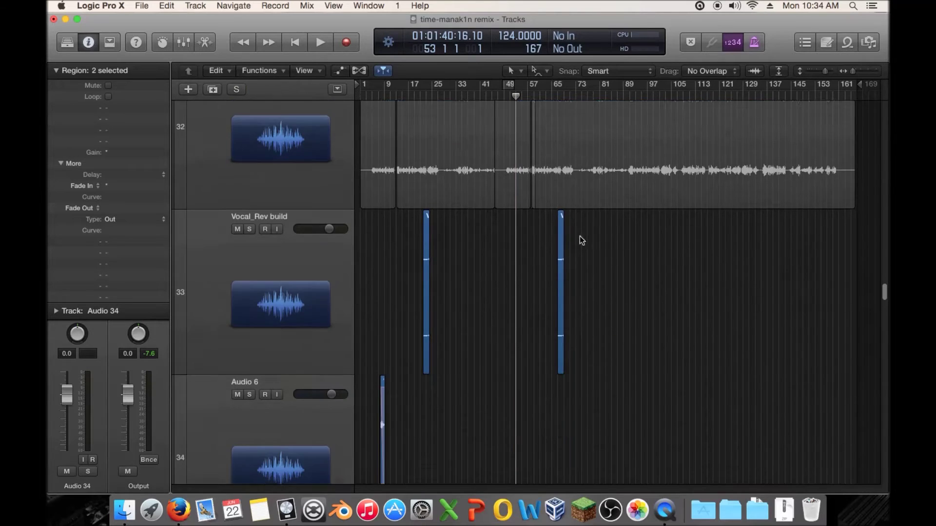
left_click_drag(885, 299, 875, 271)
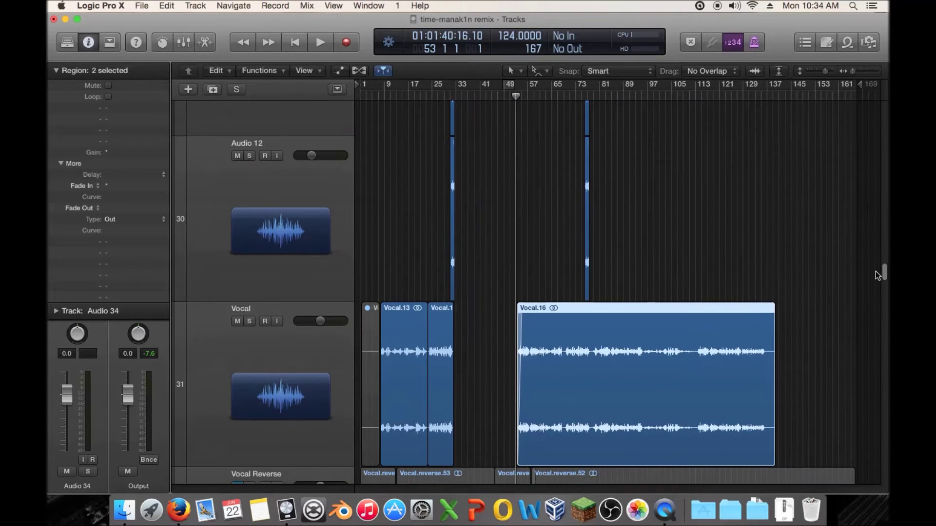
left_click(510, 96)
key("space")
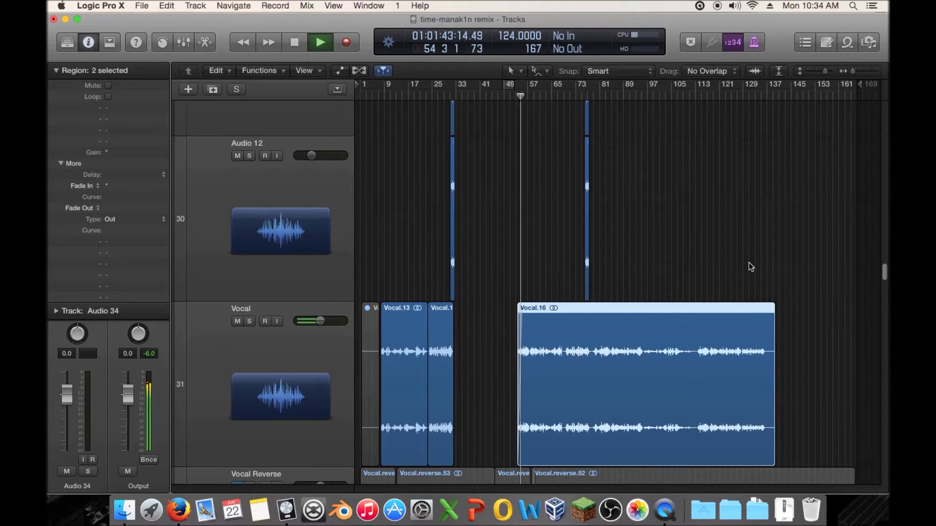
scroll(746, 244, "down", 5)
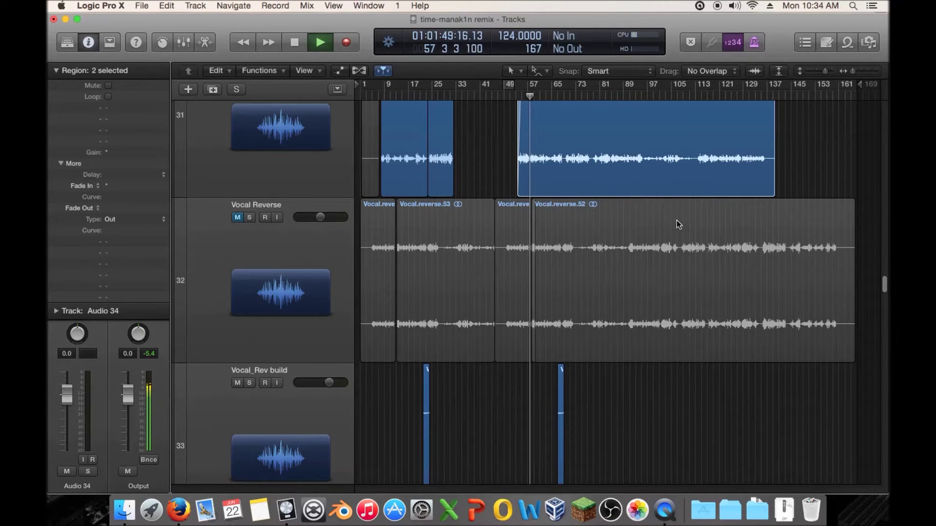
scroll(677, 220, "up", 2)
scroll(677, 222, "up", 8)
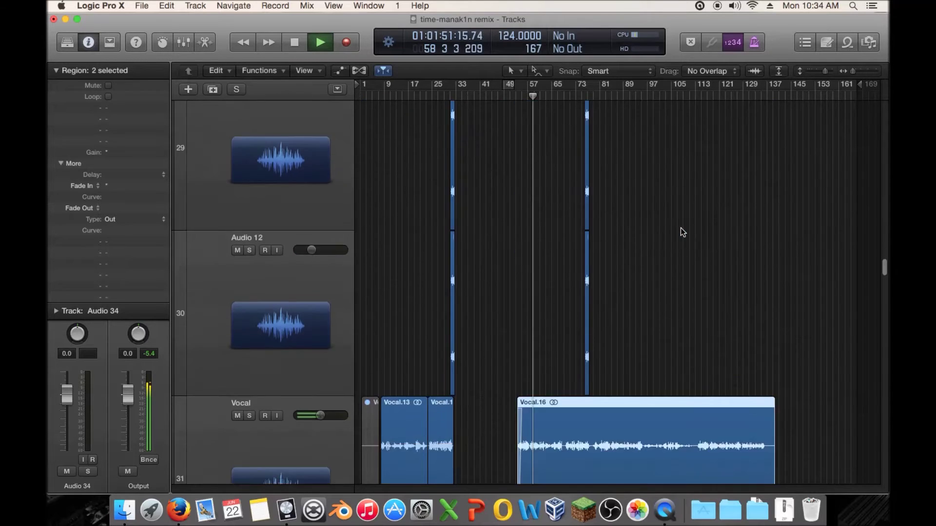
- Trim the start of the BVOX.6 region forward to bar 61
left_click(723, 292)
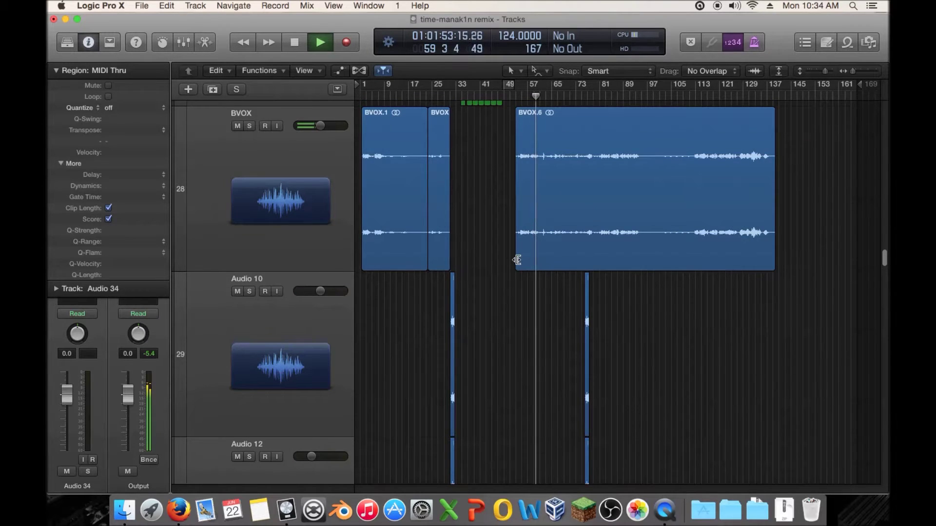
left_click_drag(517, 260, 543, 268)
left_click(533, 281)
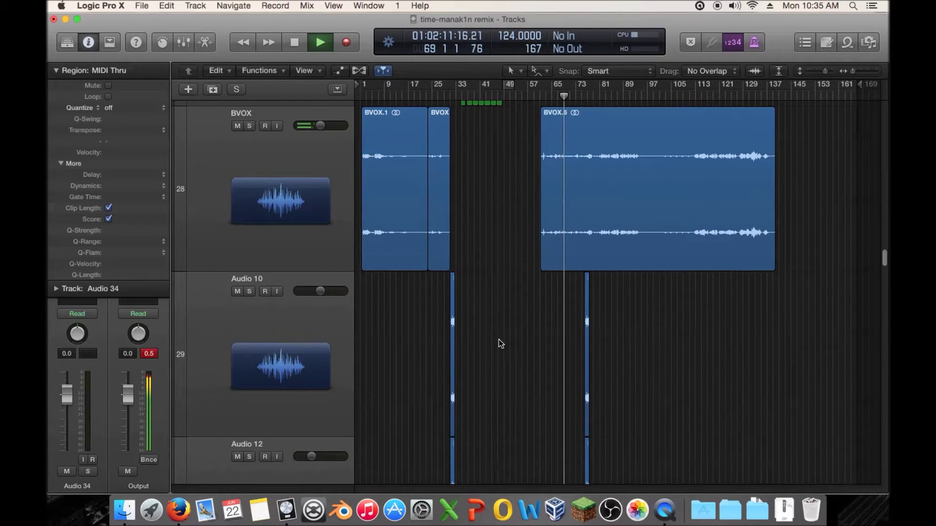
- Play briefly from about bar 58 to check the vocals leading up to the trimmed BVOX.6 region
left_click_drag(852, 71, 860, 74)
key("space")
left_click_drag(531, 97, 390, 105)
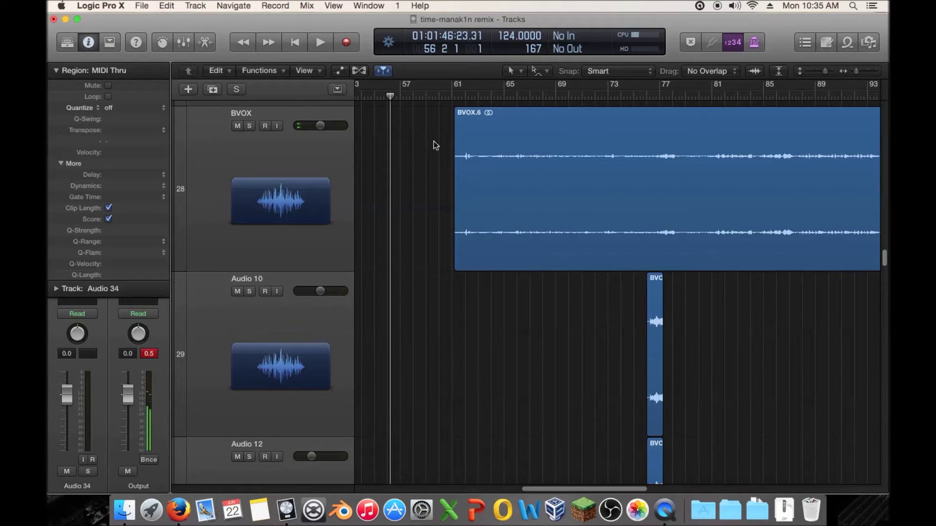
left_click(414, 94)
key("space")
key("space")
- Locate the gap in the Vocal.16 region around bar 68 and play it from just before that bar
left_click_drag(447, 90, 599, 156)
scroll(604, 154, "down", 10)
left_click_drag(537, 97, 546, 97)
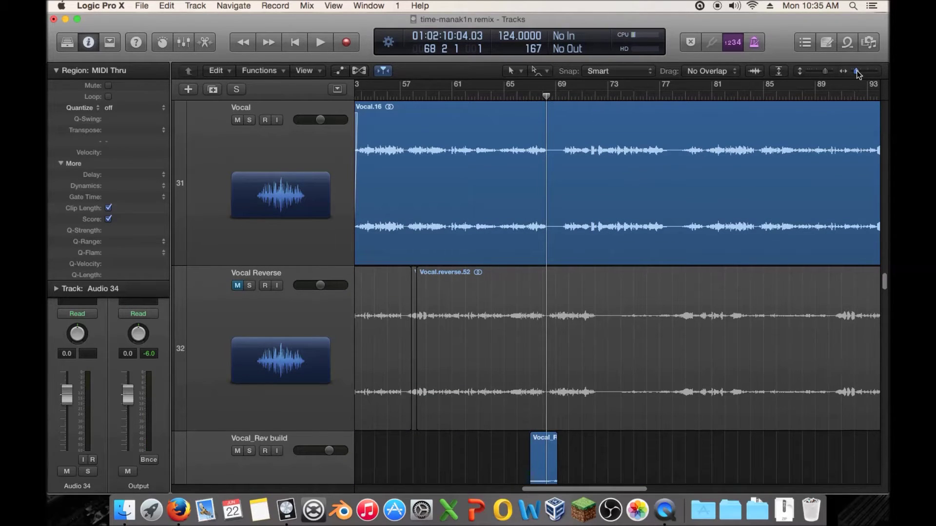
left_click_drag(855, 70, 861, 71)
left_click(491, 93)
key("space")
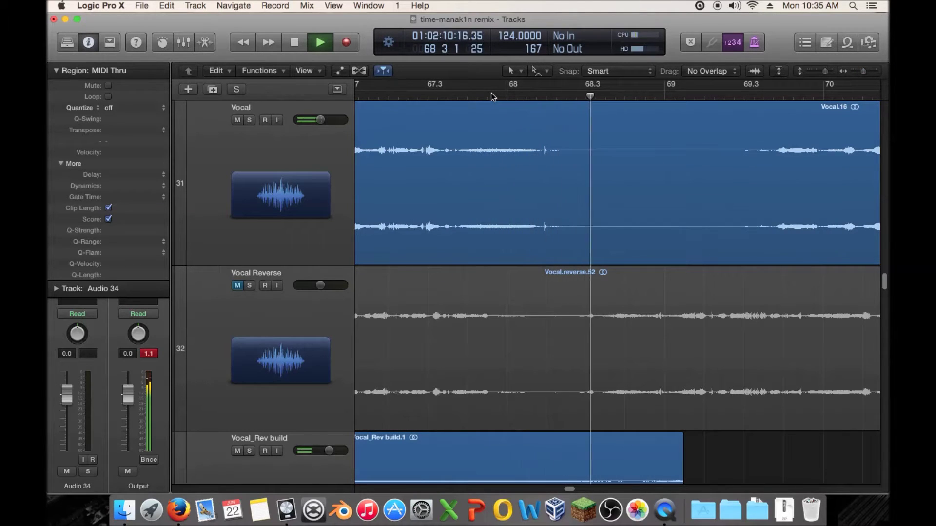
key("space")
- Split the Vocal.16 region at bar 69 and tighten the gap, starting the second part earlier at beat 4 of bar 68
scroll(732, 155, "up", 3)
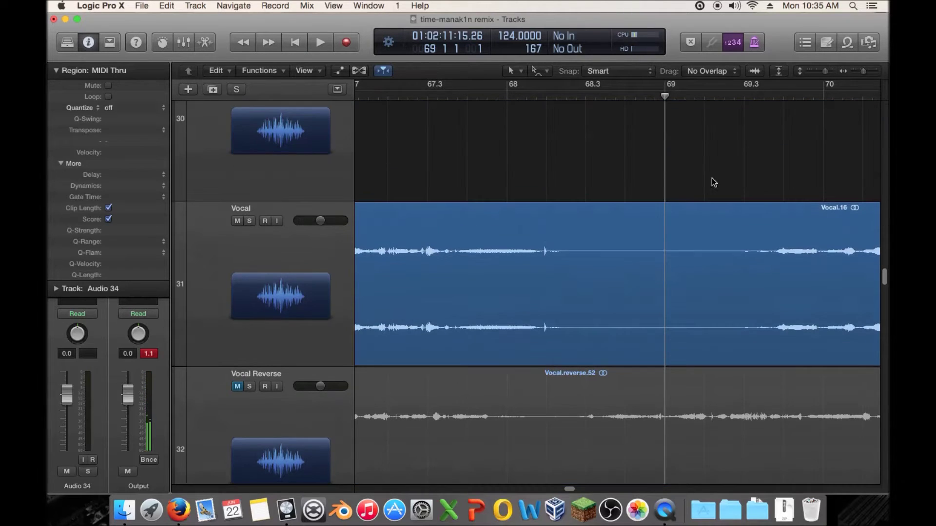
right_click(703, 233)
left_click(721, 239)
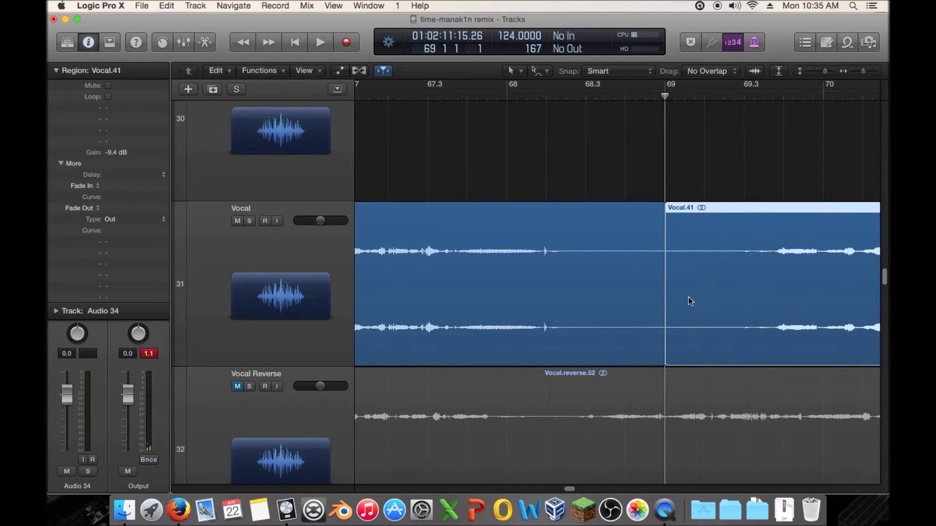
left_click_drag(674, 356, 643, 324)
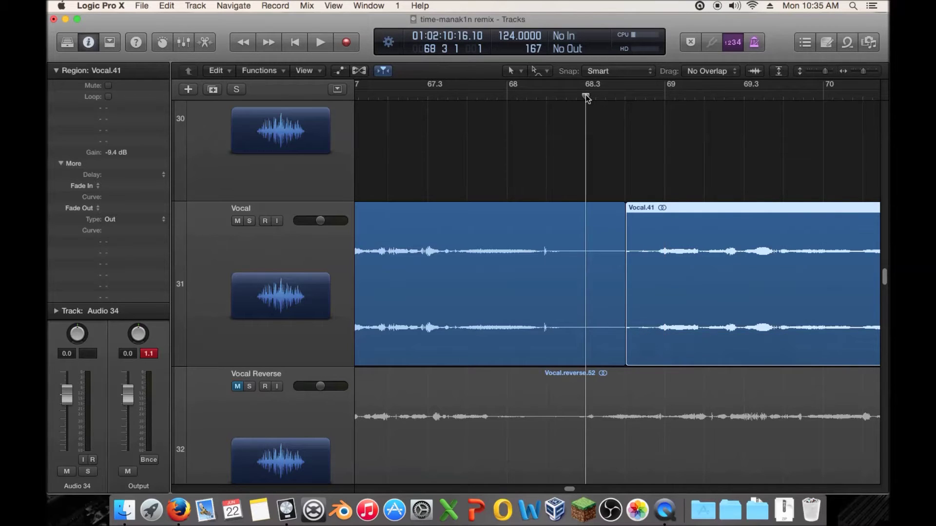
- Play from beat 3 of bar 68 through about bar 76 to check the split vocal against the BVOX tracks
key("space")
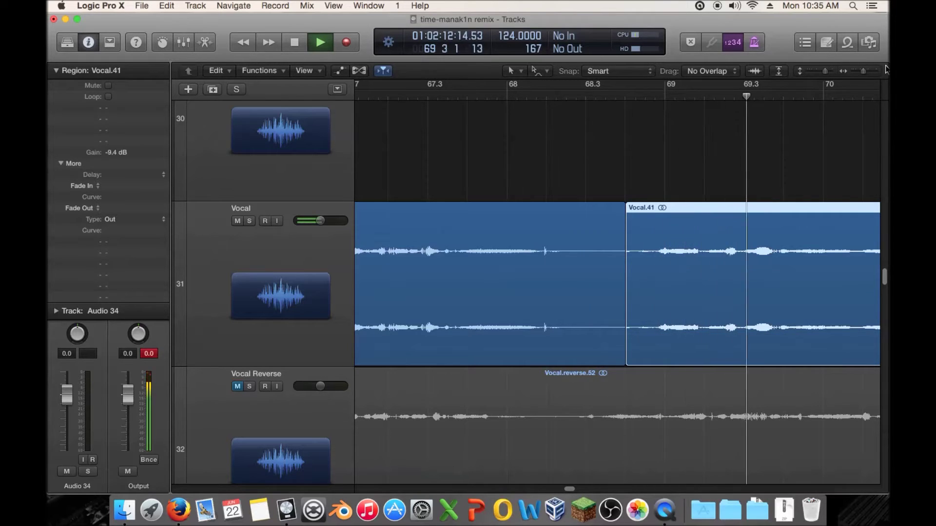
key("super+Left")
key("super+Left")
key("super+Left")
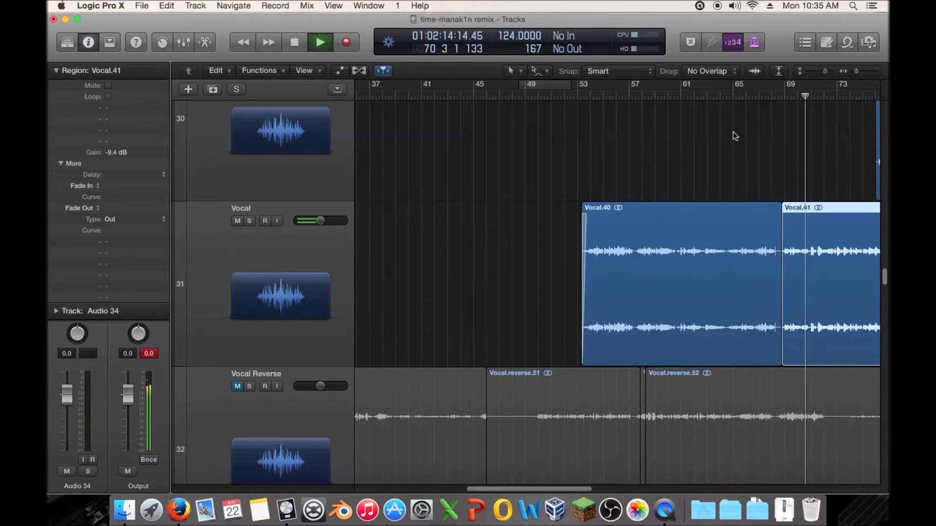
scroll(750, 139, "up", 3)
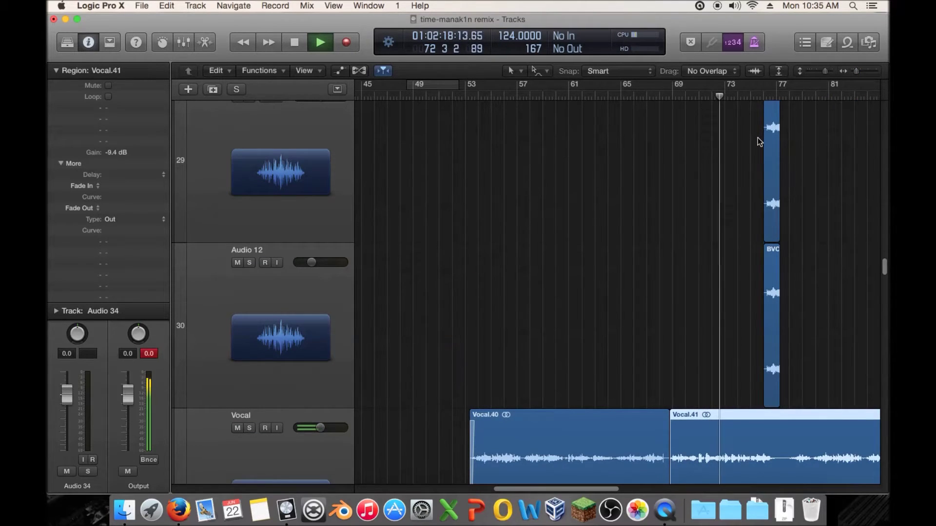
scroll(757, 138, "up", 5)
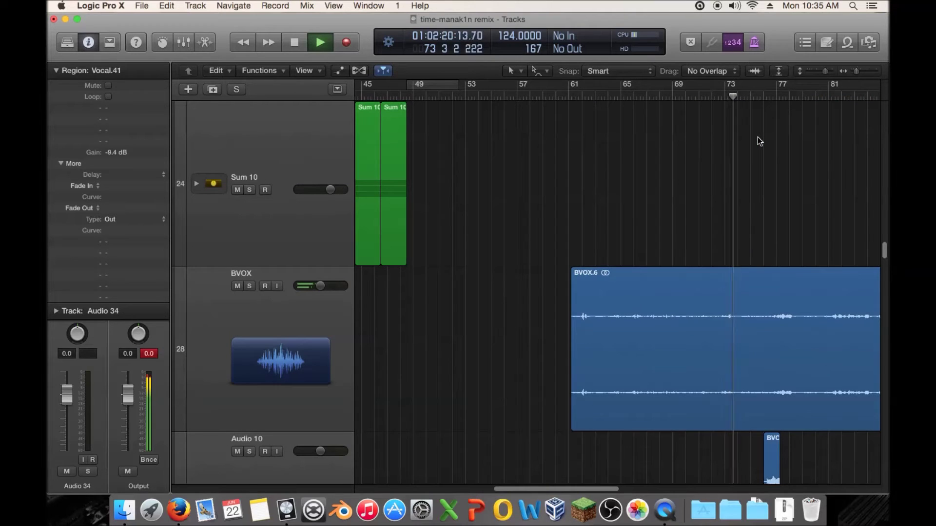
scroll(758, 141, "down", 3)
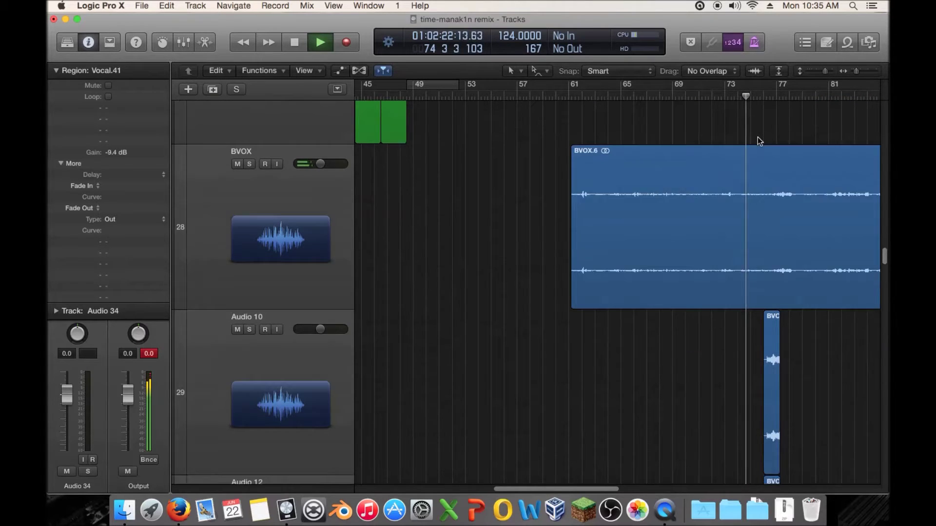
scroll(759, 141, "down", 5)
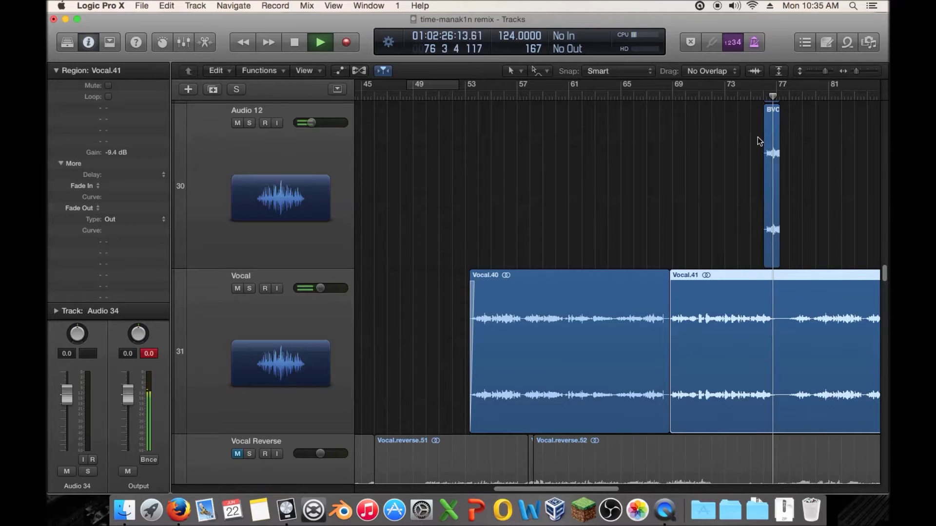
- Continue playback to about bar 79 to hear the vocals past the short BVOX regions on Audio 10 and Audio 12
scroll(757, 141, "up", 3)
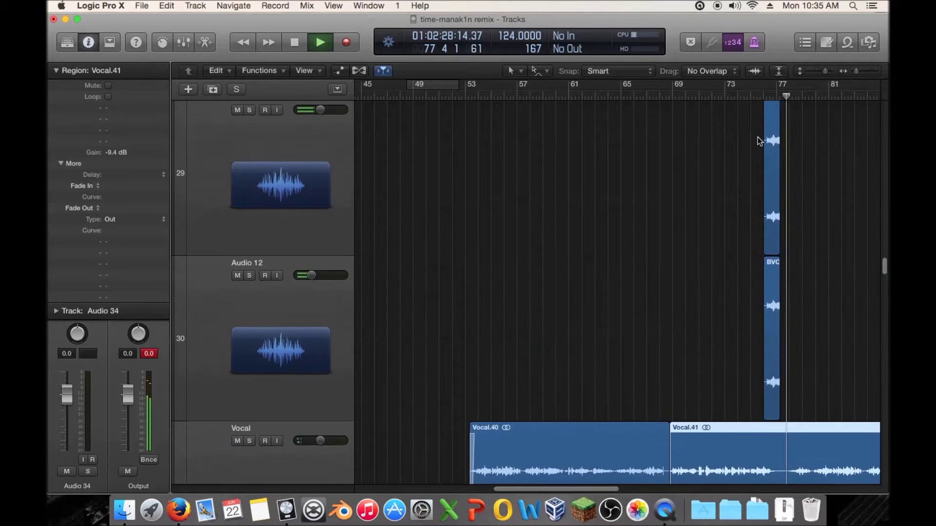
scroll(757, 141, "up", 3)
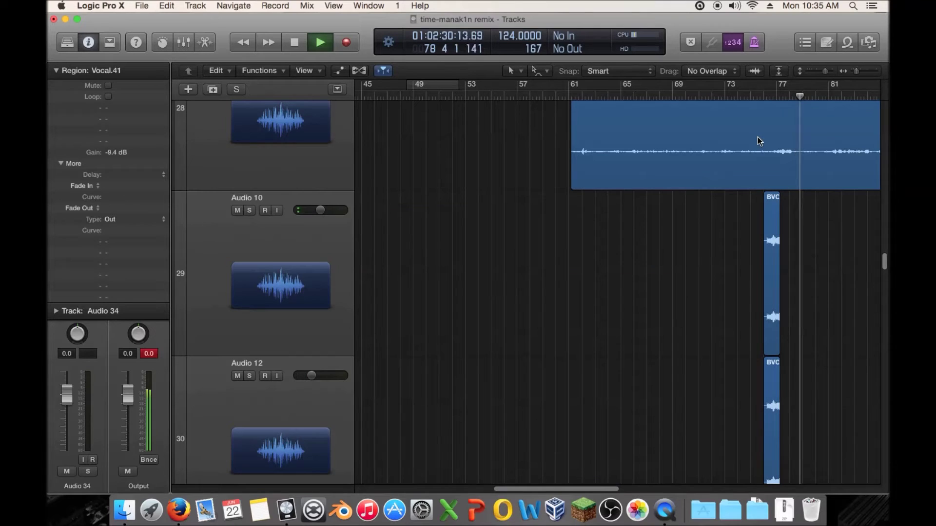
key("space")
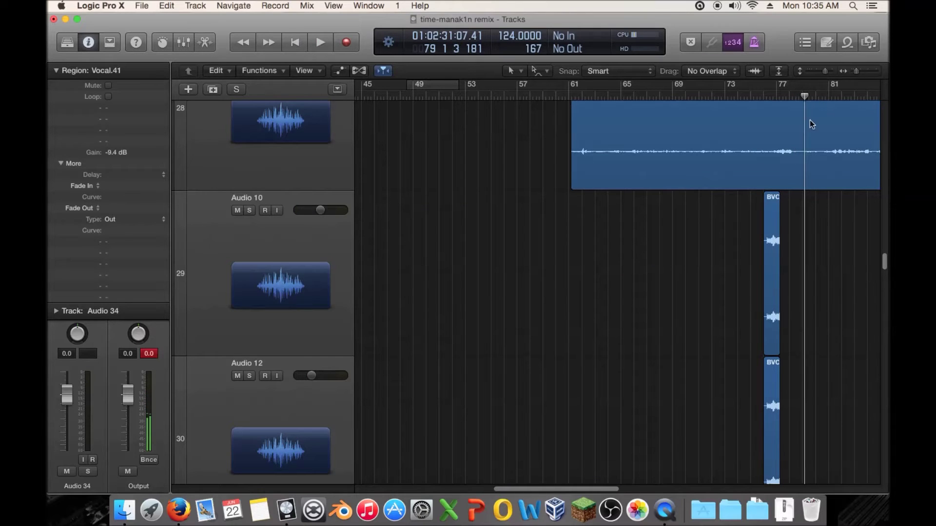
- Split the BVOX.6 region at beat 3 of bar 69, in line with the split in the Vocal track
scroll(821, 111, "up", 2)
left_click_drag(856, 71, 859, 71)
scroll(560, 250, "down", 8)
left_click_drag(577, 95, 589, 95)
left_click(582, 101)
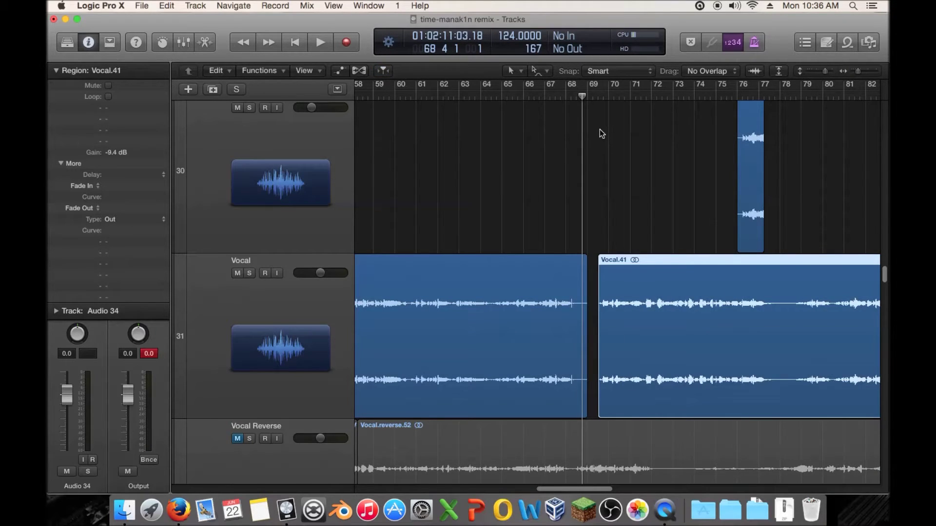
scroll(600, 129, "up", 5)
left_click_drag(602, 96, 598, 97)
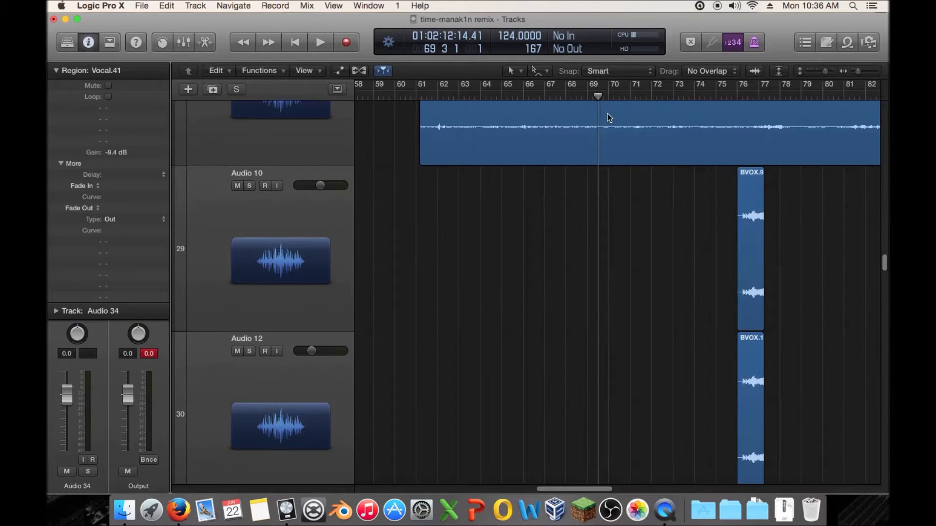
scroll(614, 129, "down", 5)
scroll(614, 130, "up", 5)
right_click(604, 162)
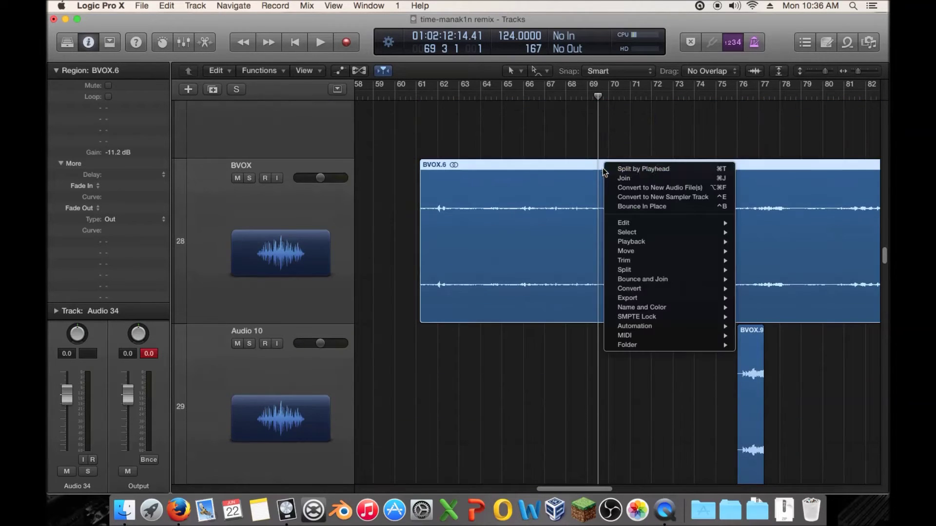
left_click(624, 167)
- Trim the first BVOX part to end at bar 69 and close the gap by starting the second part at beat 4 of bar 68
left_click_drag(595, 314, 587, 315)
scroll(596, 299, "down", 5)
scroll(599, 273, "up", 5)
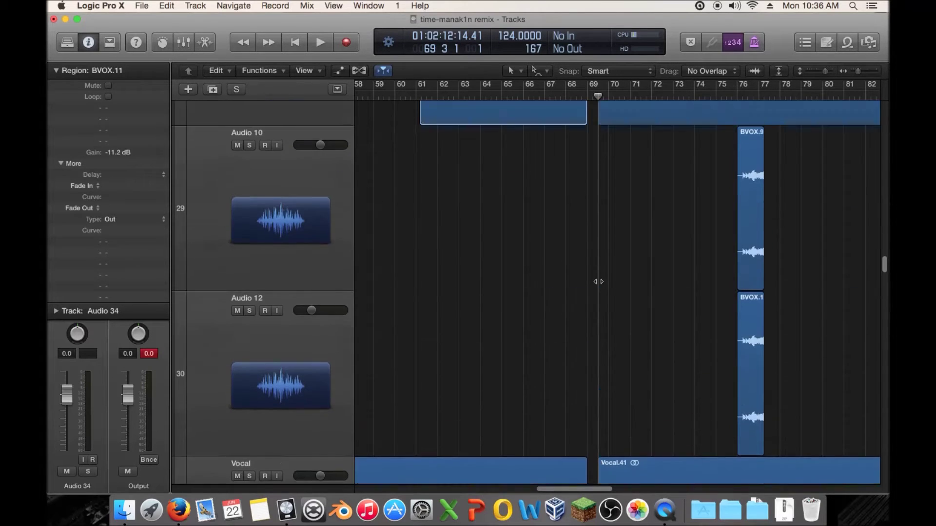
scroll(601, 273, "down", 5)
left_click_drag(601, 348, 590, 183)
- Play across the new BVOX join near bar 69, soloing the BVOX track to hear it alone
left_click_drag(576, 101, 568, 100)
key("space")
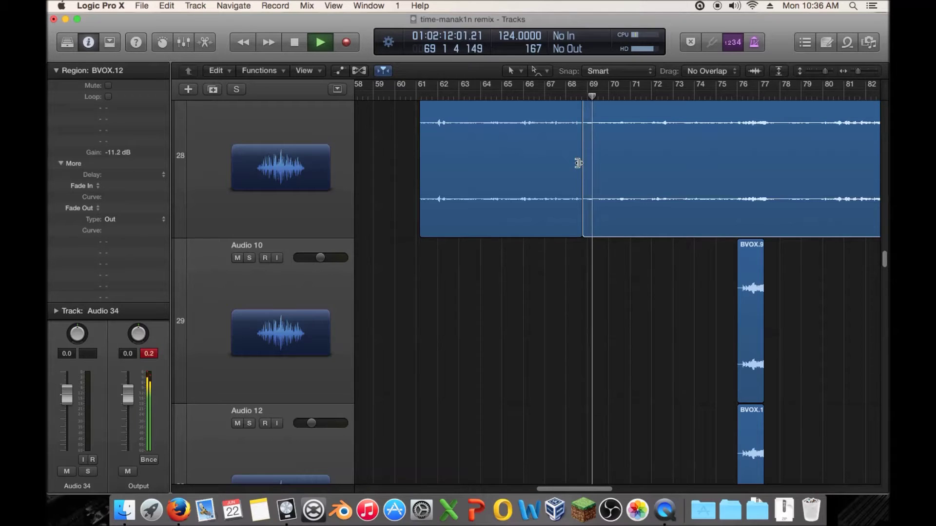
left_click_drag(858, 71, 863, 72)
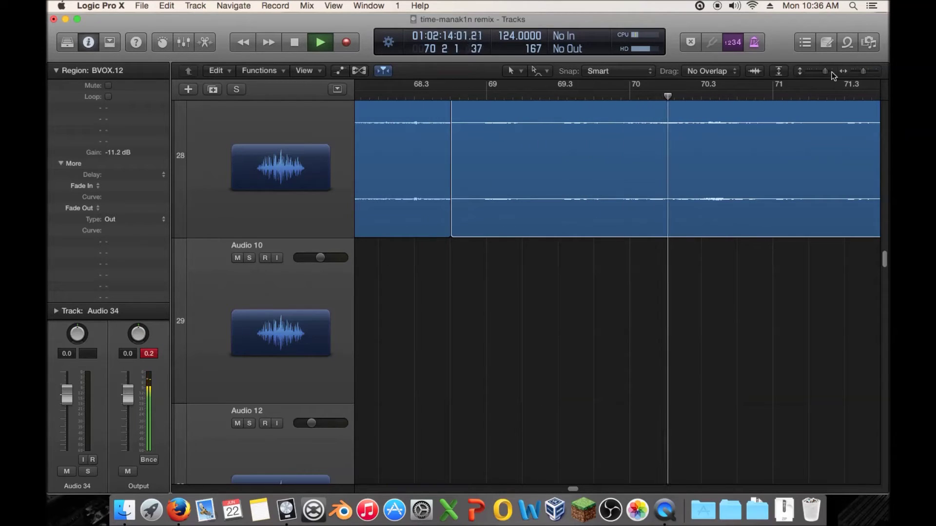
scroll(266, 136, "up", 3)
left_click(249, 195)
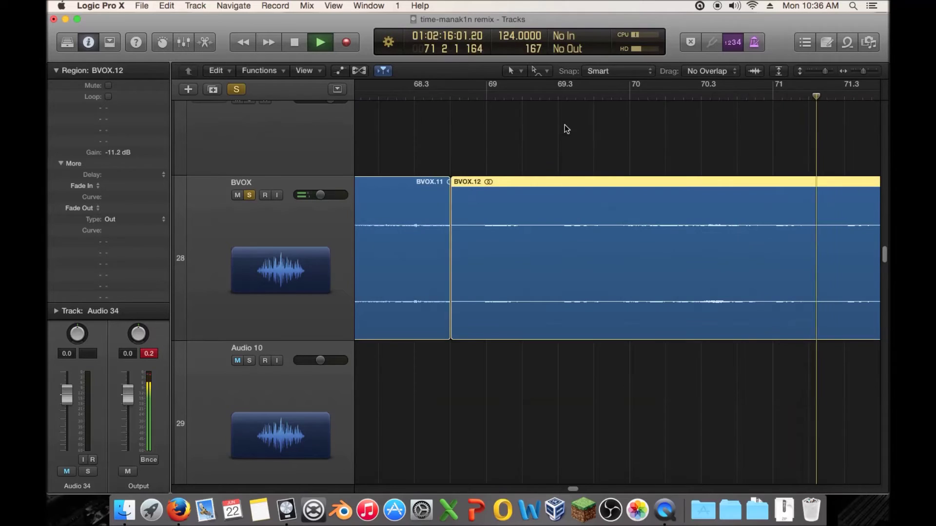
key("space")
- Replay the soloed BVOX track from just before bar 68 up to about bar 69
scroll(516, 157, "left", 5)
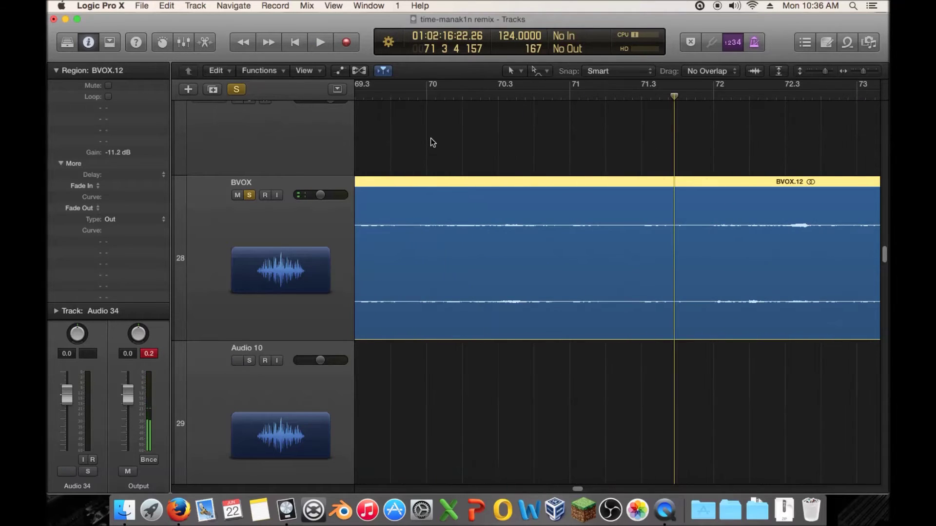
scroll(576, 490, "left", 5)
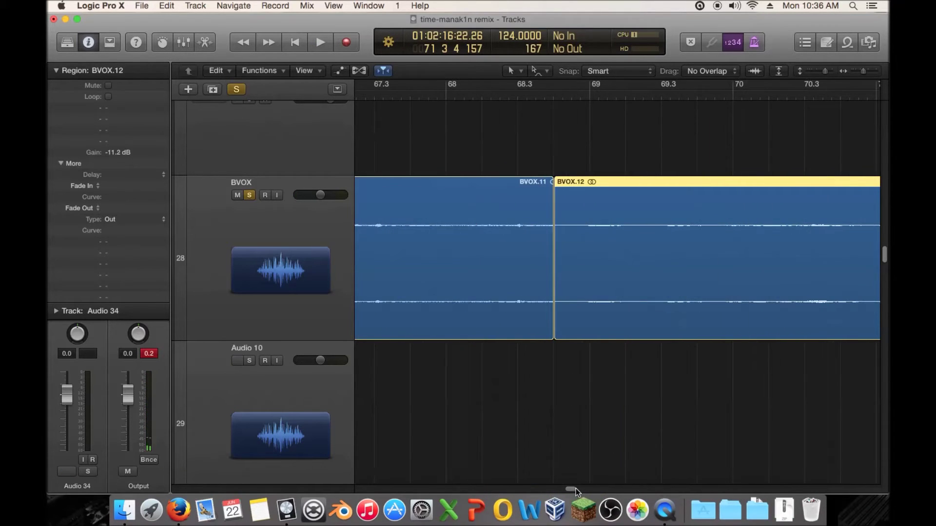
left_click(429, 94)
key("space")
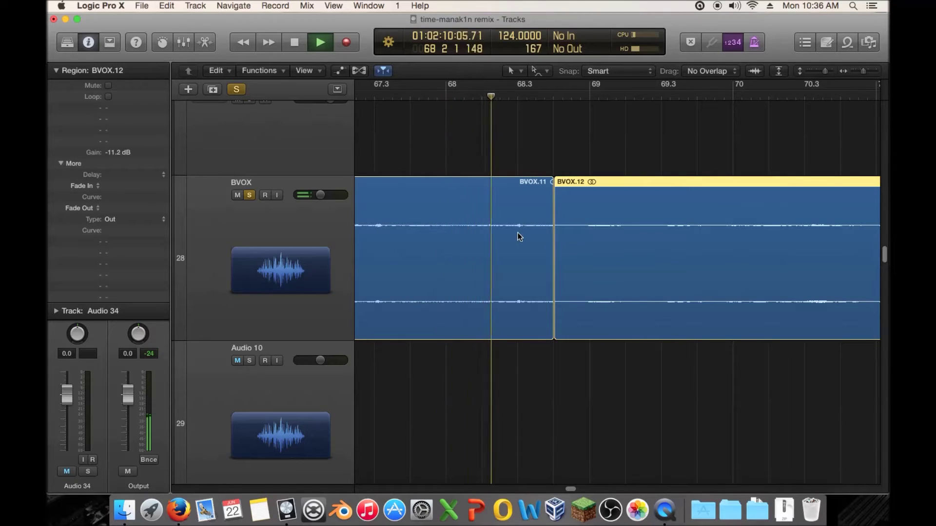
key("space")
- Shift the boundary between the two BVOX regions later, to just before bar 69, and play across it from bar 68
left_click_drag(548, 370, 567, 291)
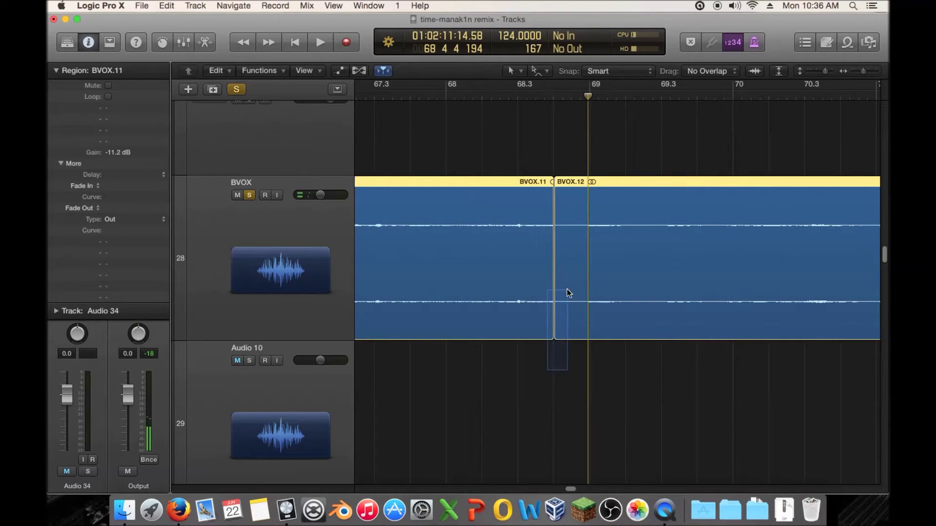
mouse_move(556, 199)
left_mouse_down()
mouse_move(576, 203)
mouse_move(552, 201)
left_mouse_up()
key("ctrl+m")
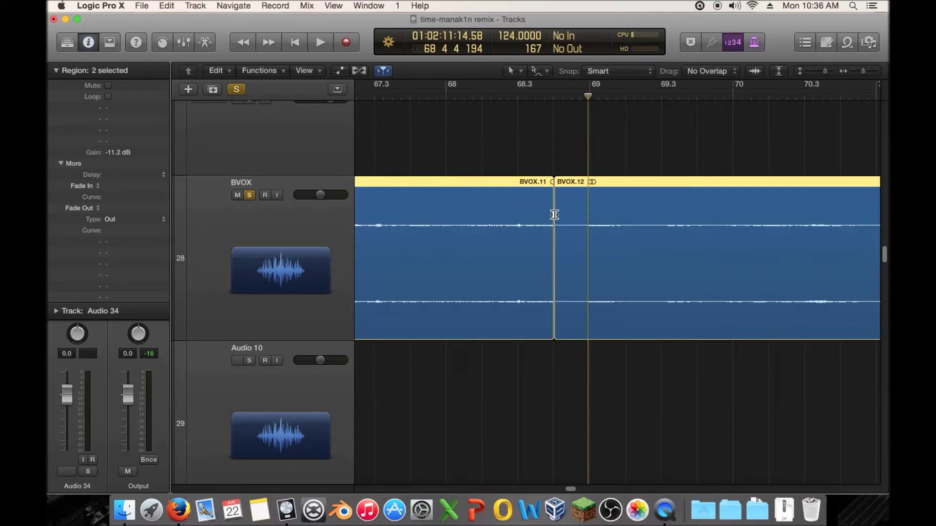
left_click_drag(554, 214, 576, 217)
left_click(464, 92)
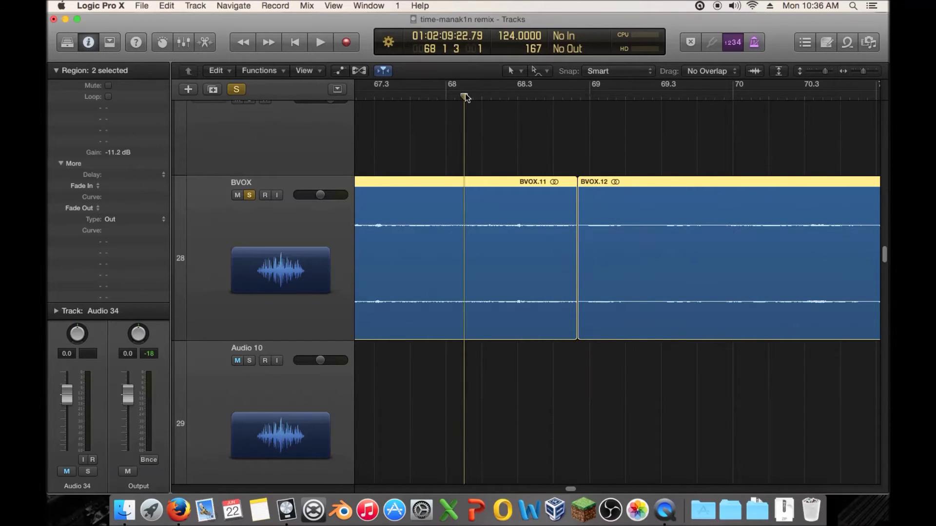
key("space")
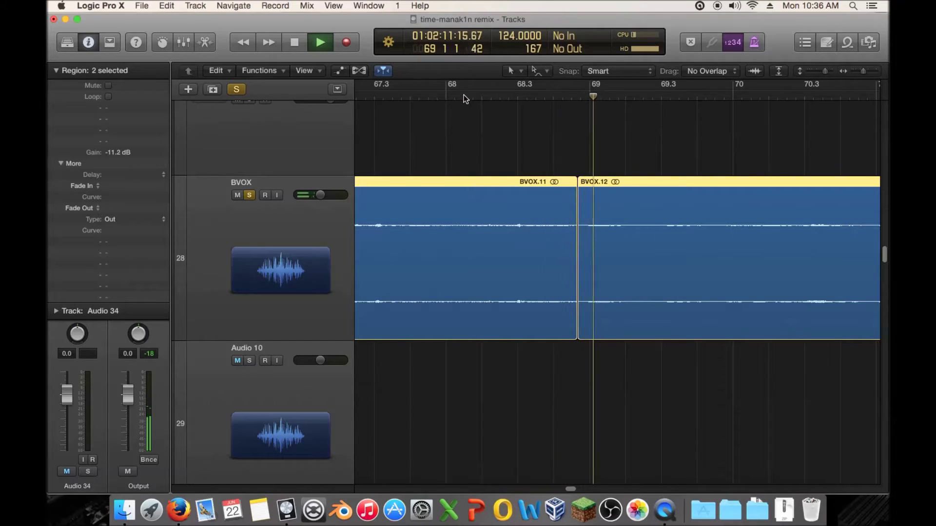
key("space")
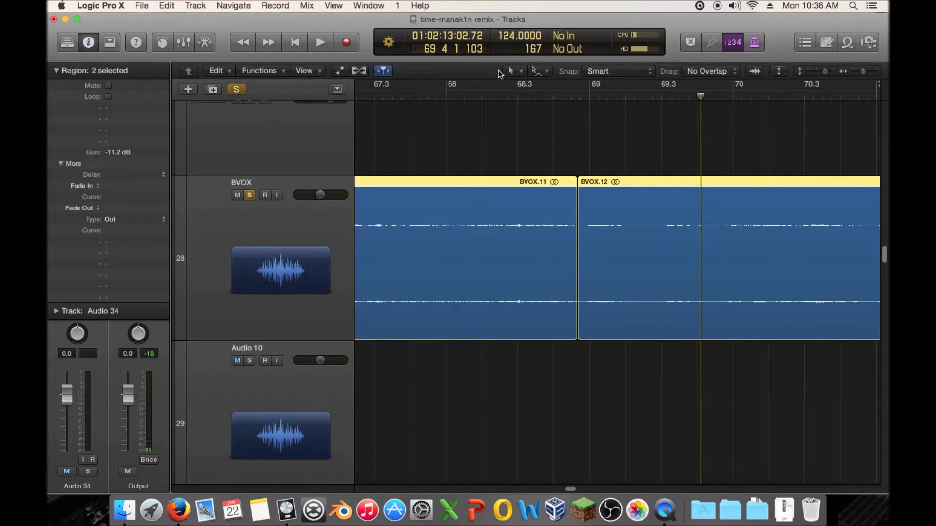
- Nudge the BVOX boundary slightly earlier and add a crossfade across it with the Fade Tool
mouse_move(577, 211)
left_mouse_down()
mouse_move(679, 220)
mouse_move(544, 219)
mouse_move(587, 222)
mouse_move(561, 222)
mouse_move(571, 224)
left_mouse_up()
left_click_drag(573, 224, 573, 225)
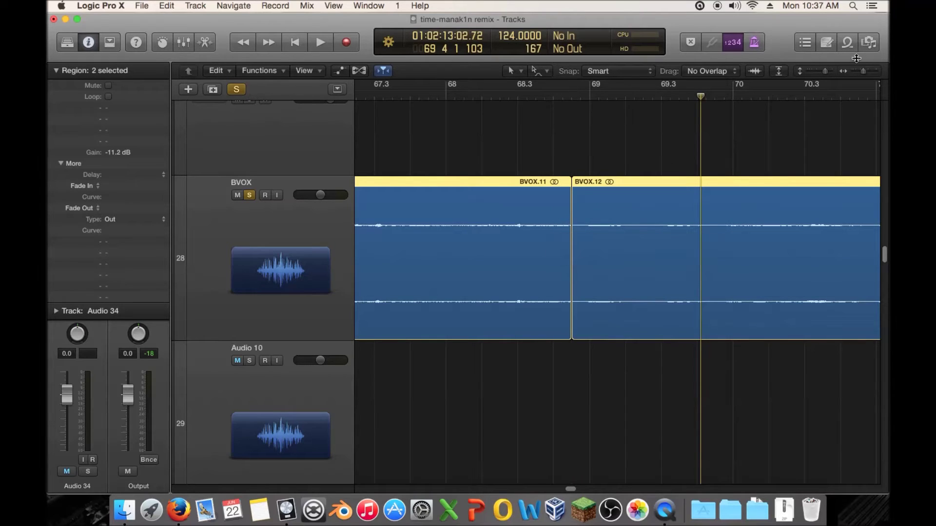
key("t")
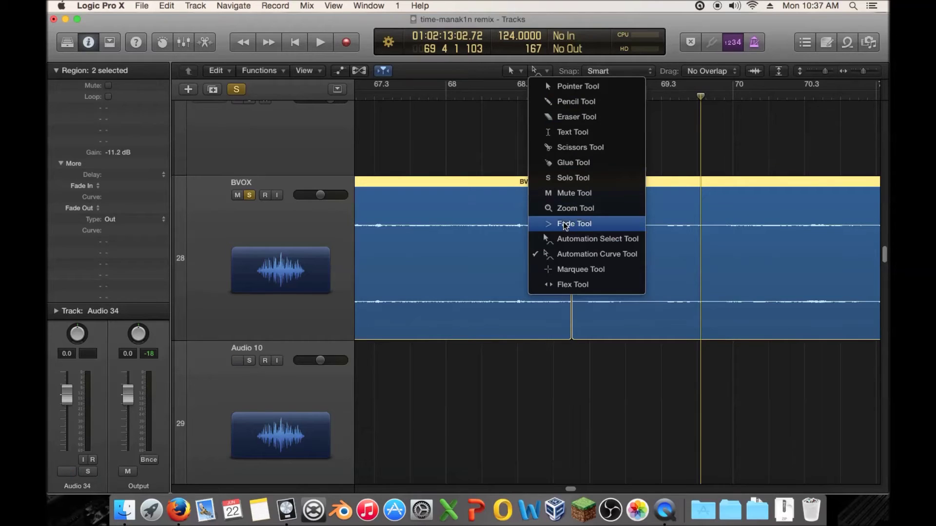
left_click(564, 224)
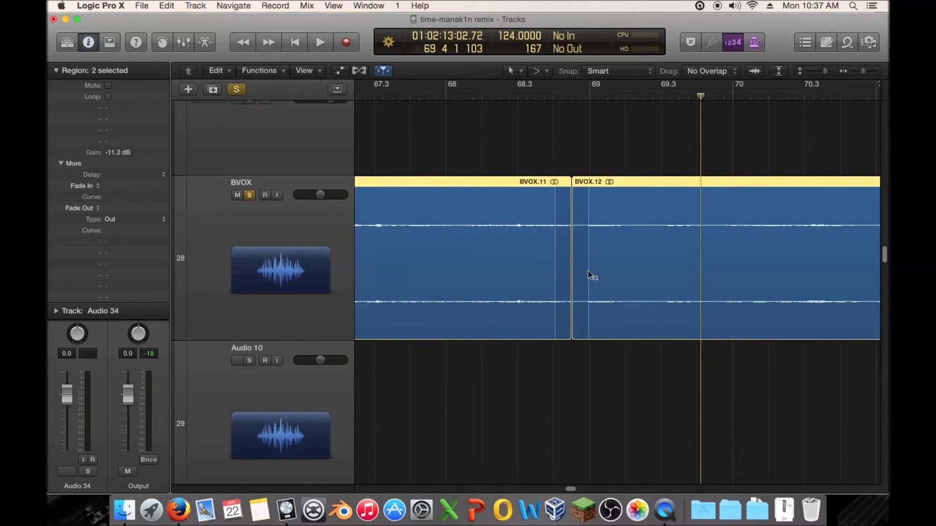
left_click_drag(588, 270, 555, 270)
- Play the crossfaded BVOX join from about beat 3 of bar 68, stop, and turn off the track's solo
left_click(520, 97)
key("space")
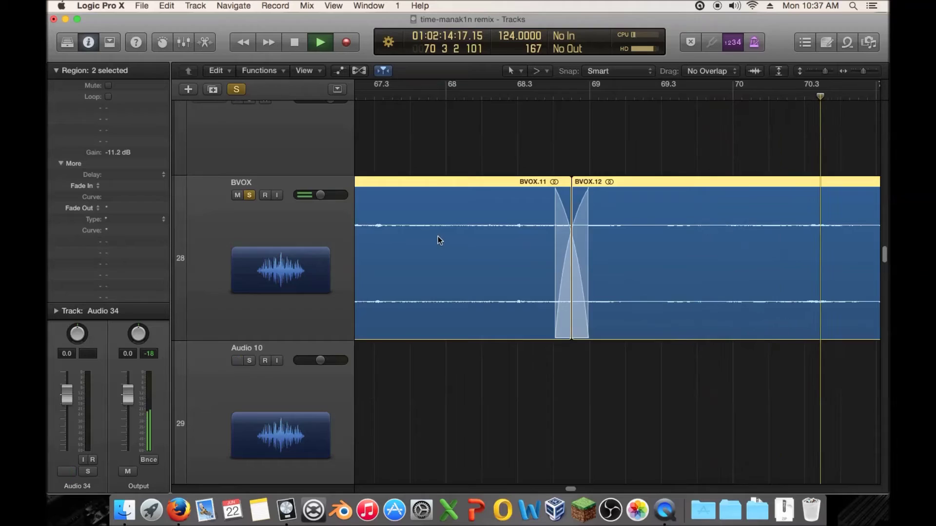
key("space")
left_click(249, 195)
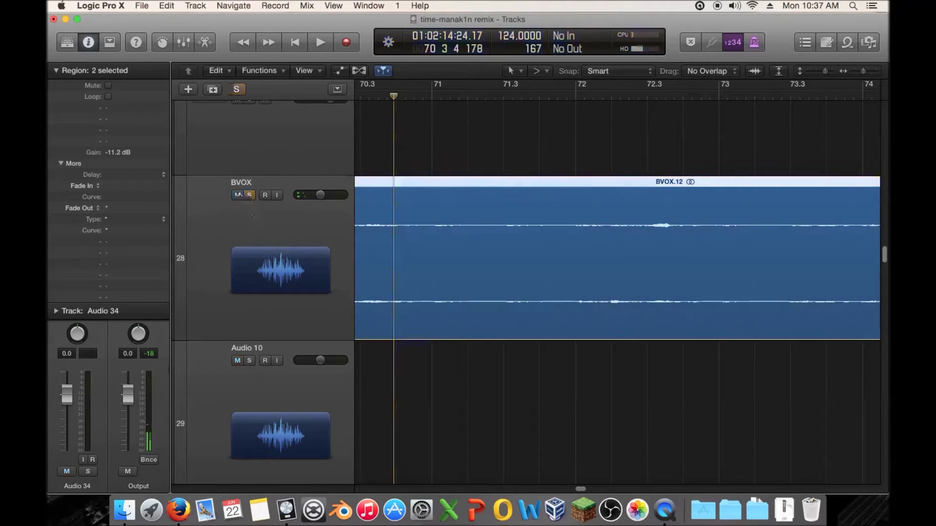
- Play the full arrangement from about bar 52 to bar 69 to check the vocals and BVOX against the reused regions
scroll(581, 484, "left", 5)
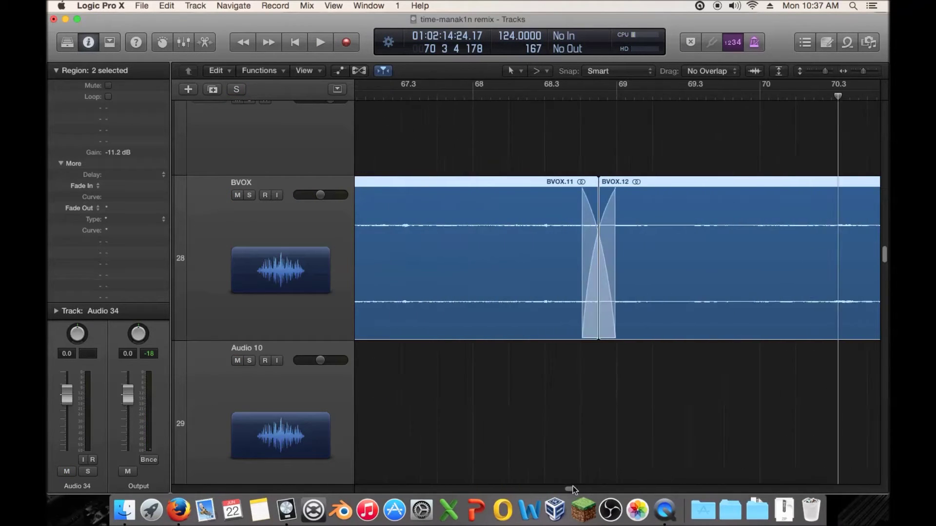
left_click_drag(862, 72, 817, 71)
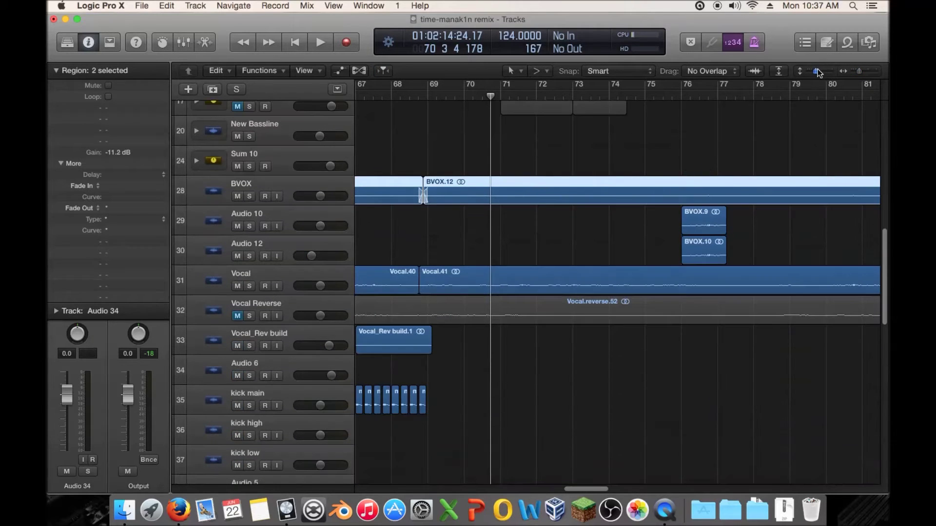
left_click(722, 145)
left_click_drag(862, 73, 848, 75)
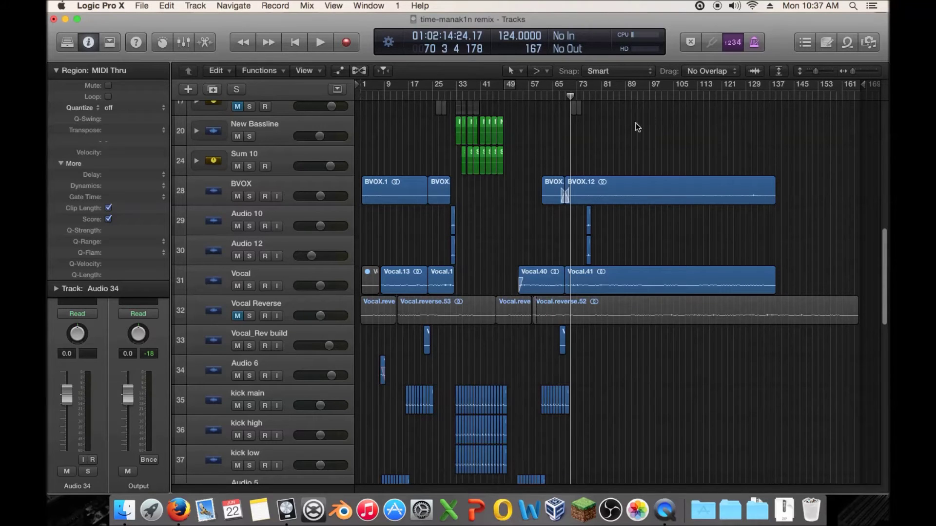
scroll(557, 136, "up", 10)
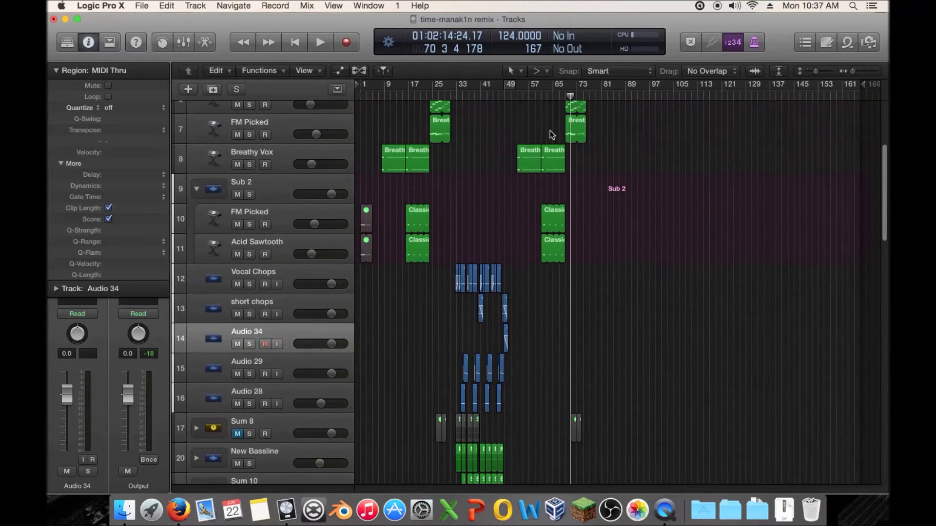
left_click(514, 95)
key("space")
scroll(664, 239, "down", 6)
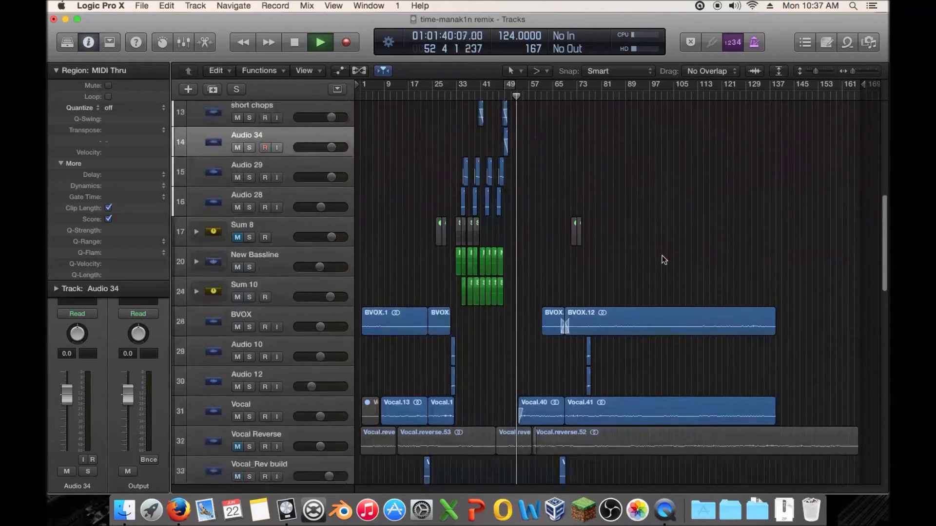
scroll(662, 255, "down", 5)
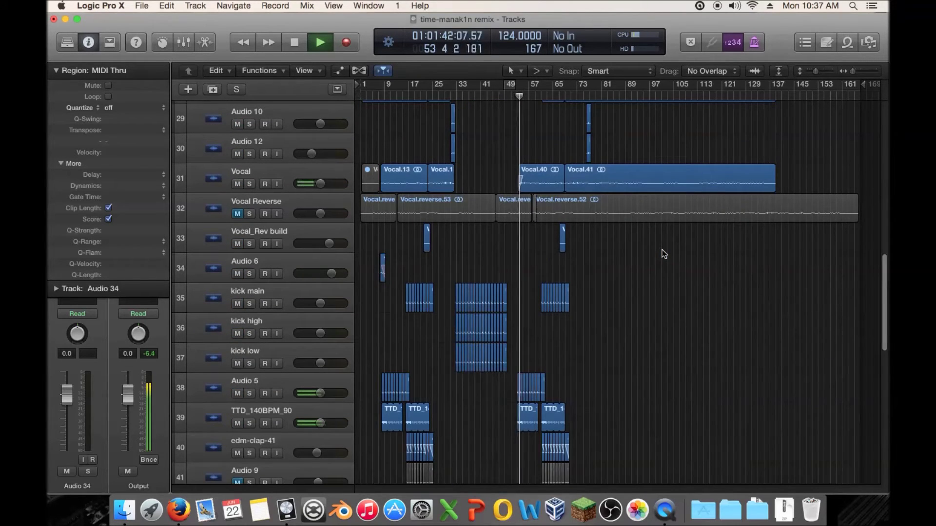
left_click_drag(852, 72, 856, 74)
scroll(607, 181, "up", 4)
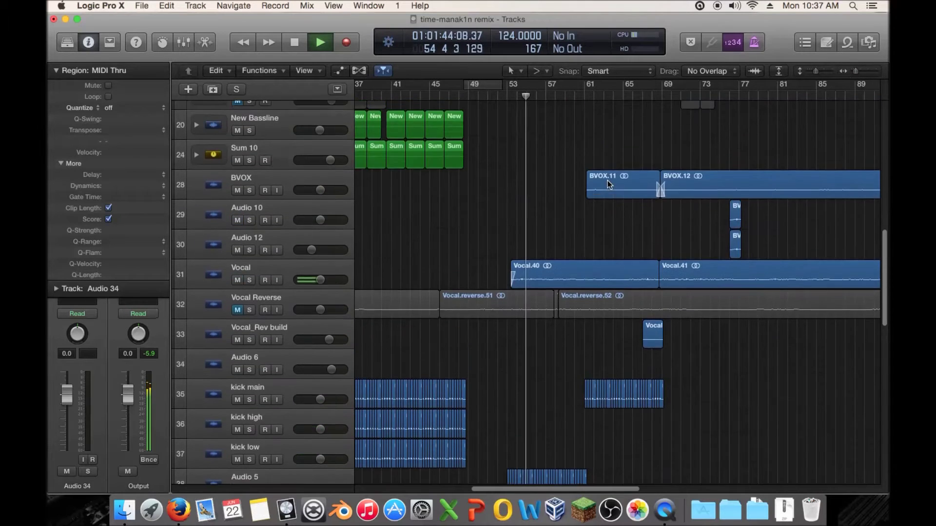
scroll(607, 180, "up", 8)
scroll(608, 180, "down", 5)
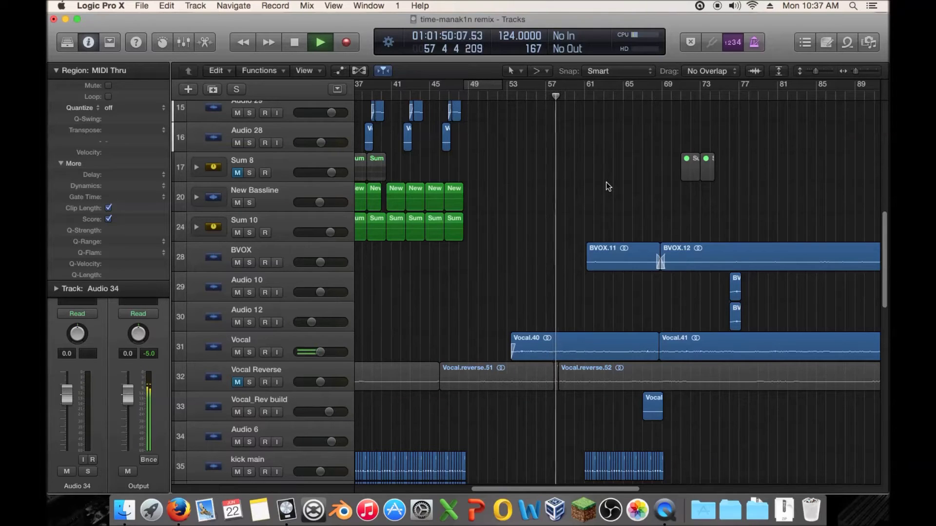
scroll(606, 183, "up", 1)
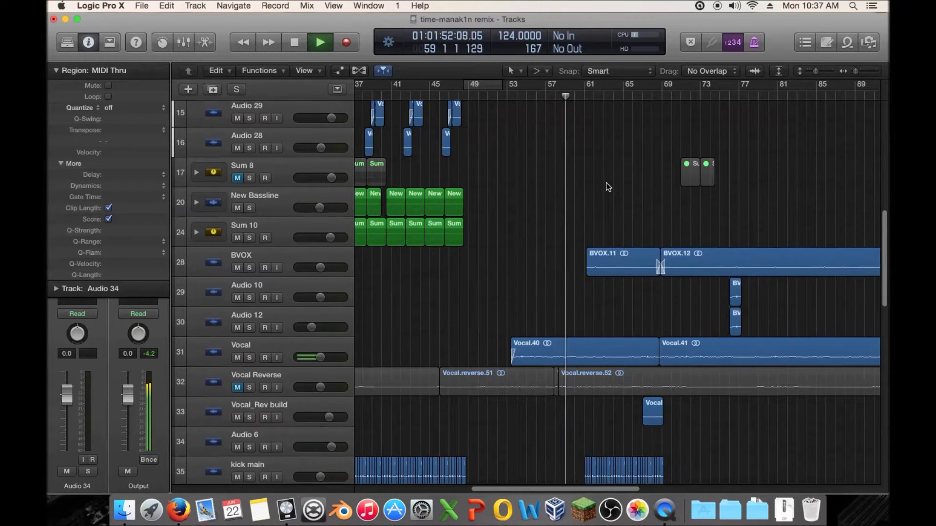
scroll(607, 183, "up", 3)
scroll(606, 183, "down", 3)
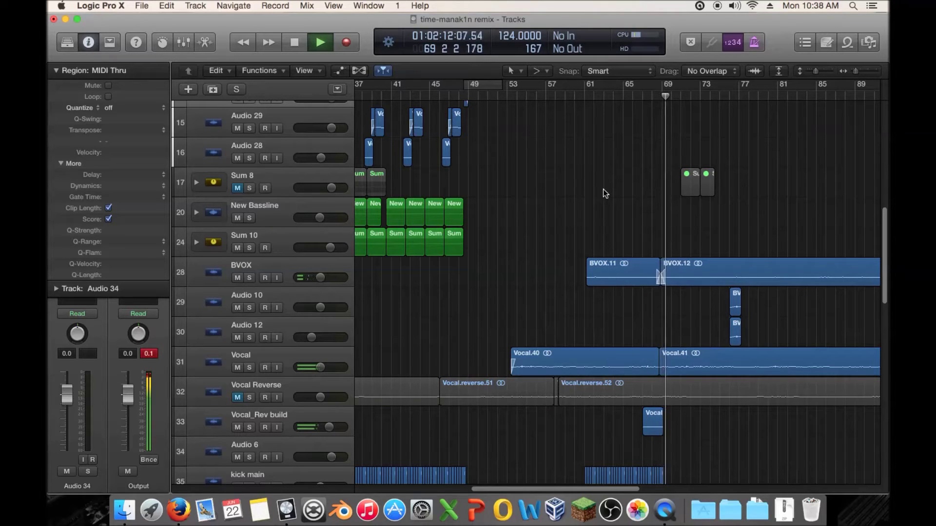
key("space")
- Move the Vocal and BVOX regions on both sides of the bar 69 joins one beat earlier, keeping them adjoining
left_click(648, 97)
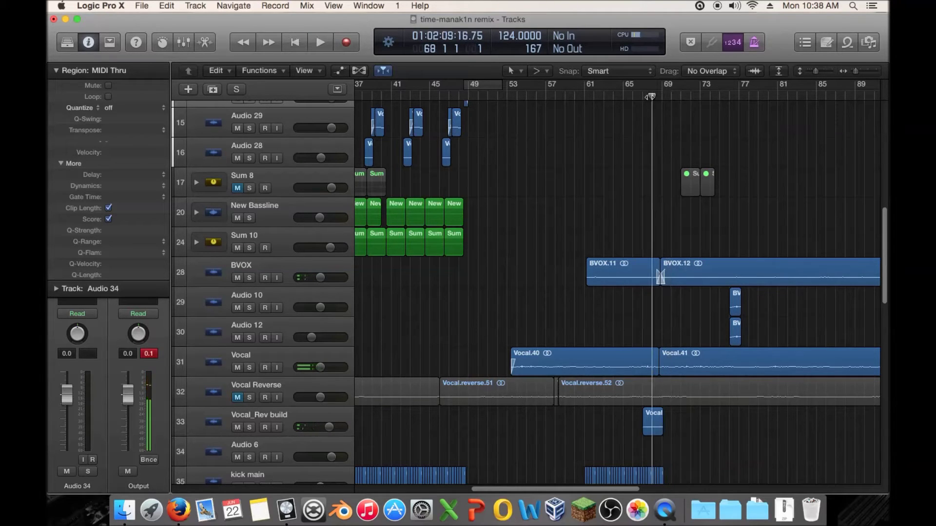
left_click_drag(855, 71, 861, 72)
left_click_drag(648, 190, 580, 364)
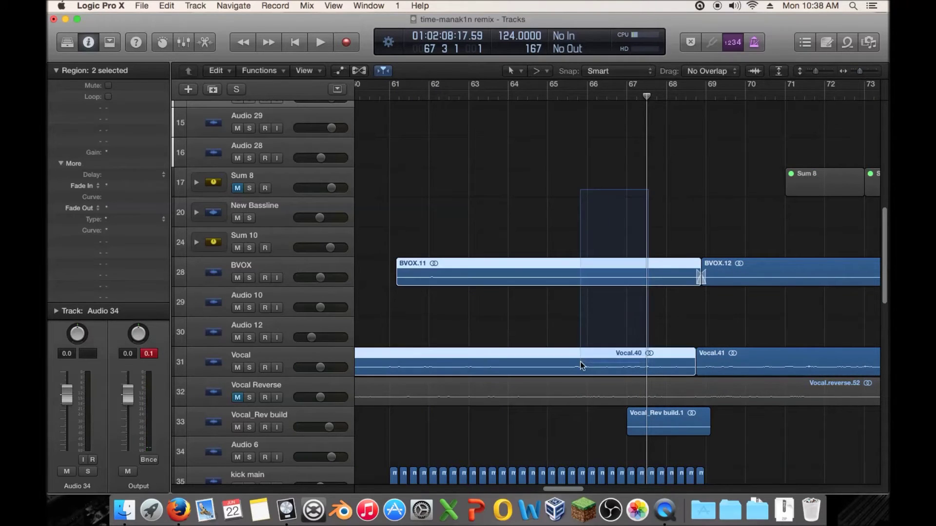
left_click_drag(858, 71, 855, 70)
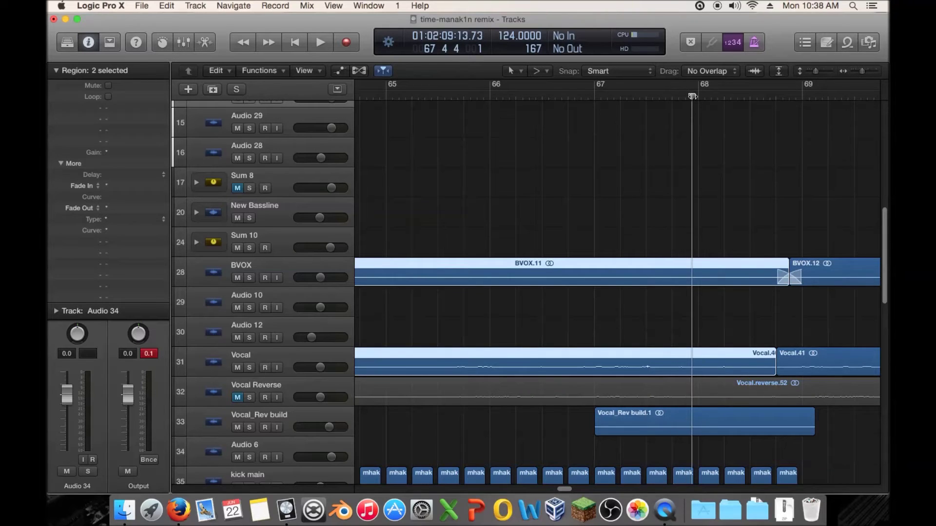
left_click_drag(762, 359, 736, 363)
left_click_drag(802, 225, 752, 369)
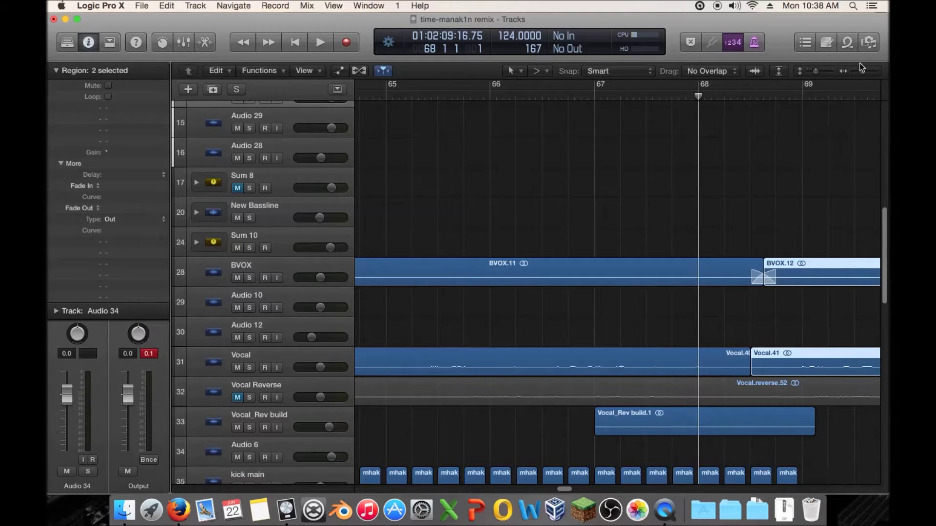
- Play the arrangement from about bar 52 to bar 71 to check the shifted Vocal and BVOX regions
left_click_drag(862, 71, 838, 80)
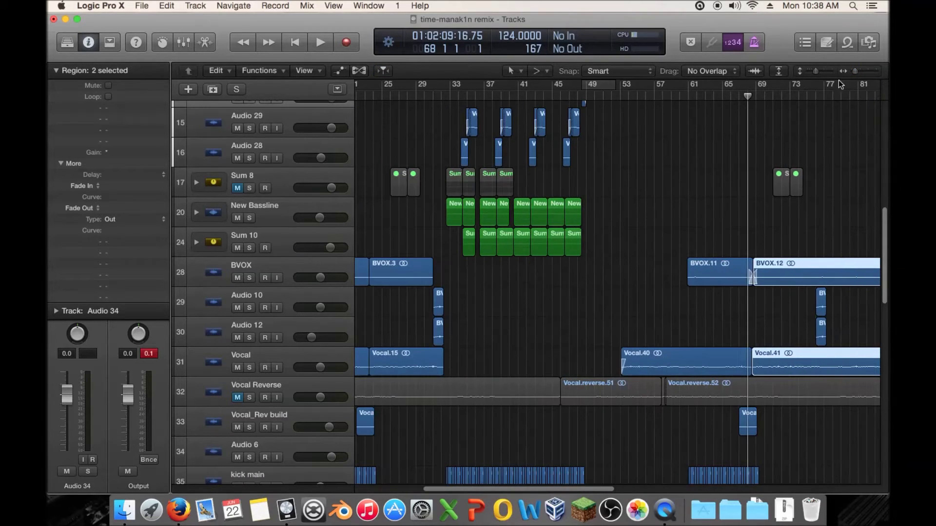
left_click(610, 96)
key("space")
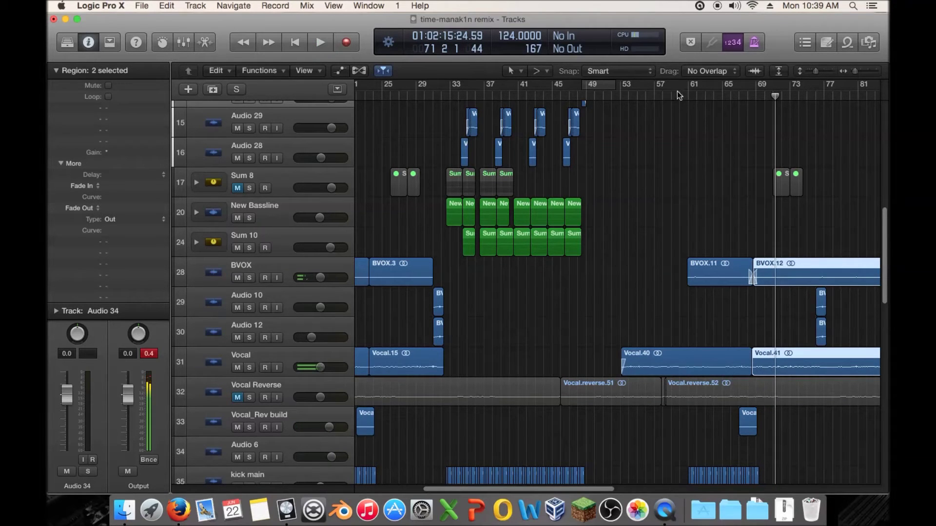
- Play the section from bar 61 to about bar 69 with the shifted vocals
scroll(745, 121, "up", 10)
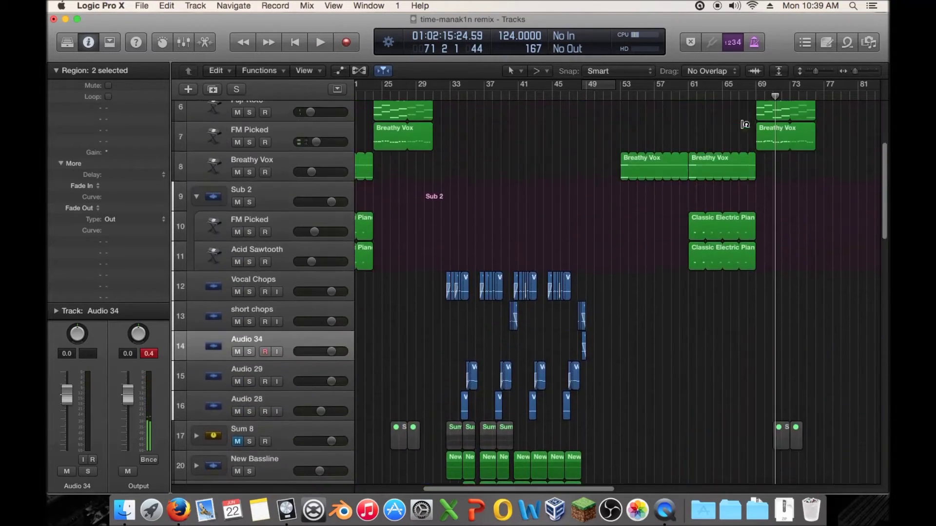
left_click(687, 96)
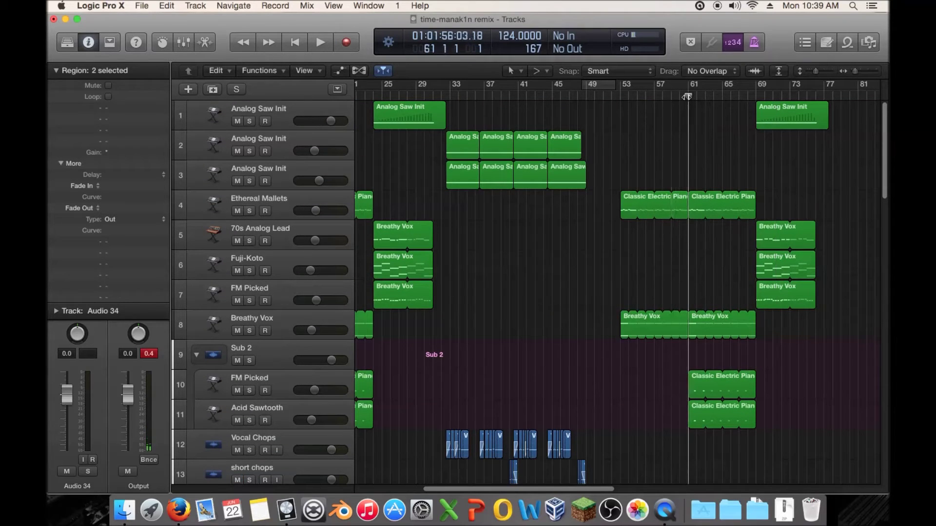
scroll(697, 271, "down", 10)
key("space")
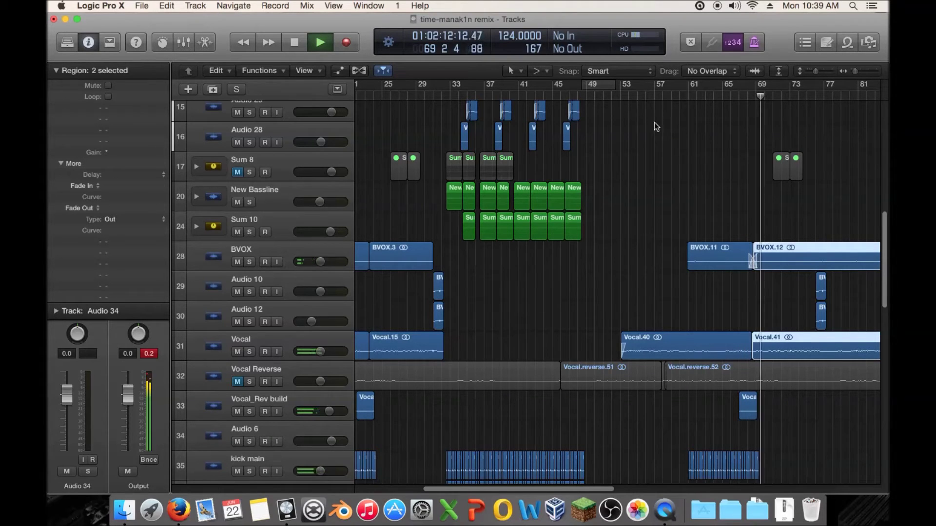
- Replay from about bar 52 to bar 69, checking the instrument, vocal and drum tracks against the vocal timing
left_click(611, 96)
left_click_drag(855, 71, 858, 70)
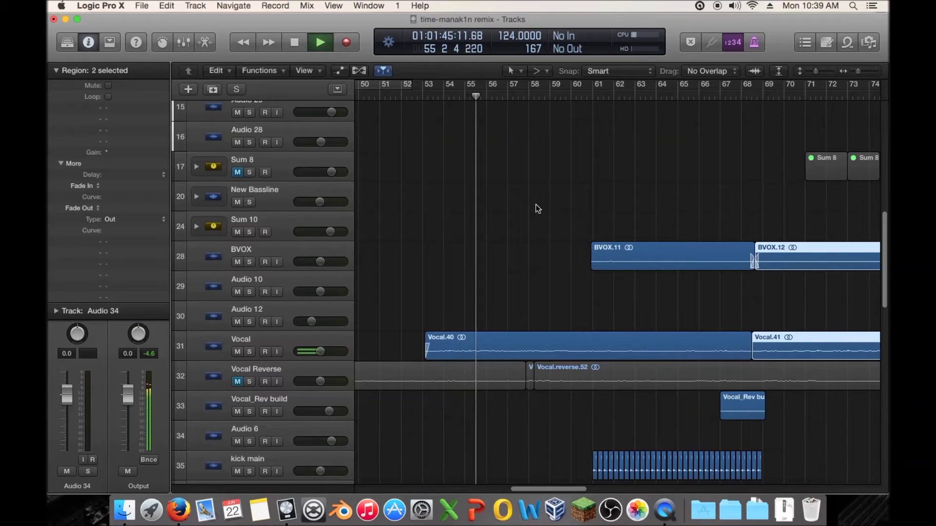
scroll(535, 207, "up", 10)
scroll(533, 213, "up", 3)
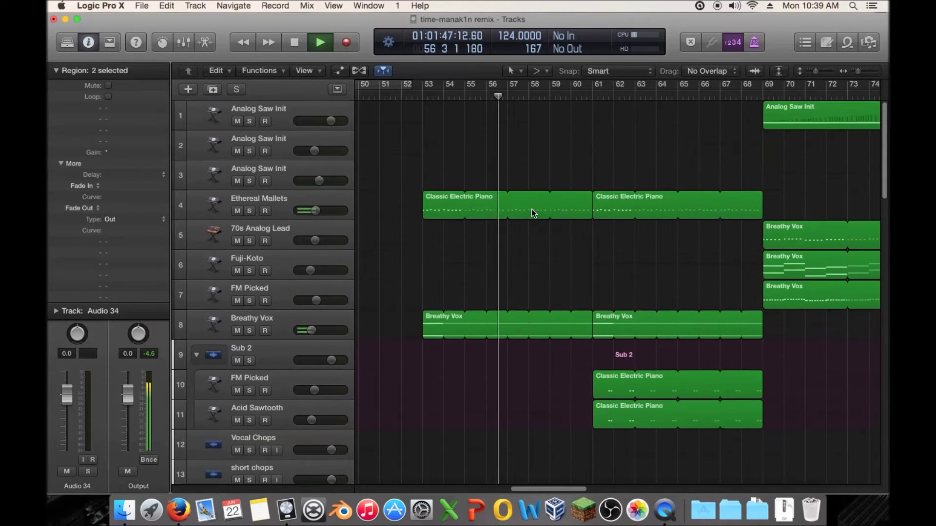
scroll(534, 213, "down", 15)
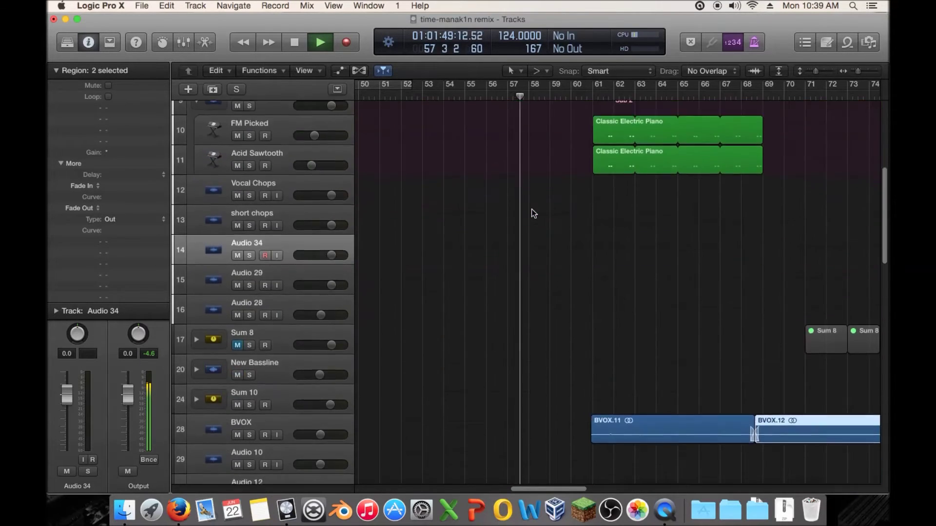
scroll(534, 213, "down", 2)
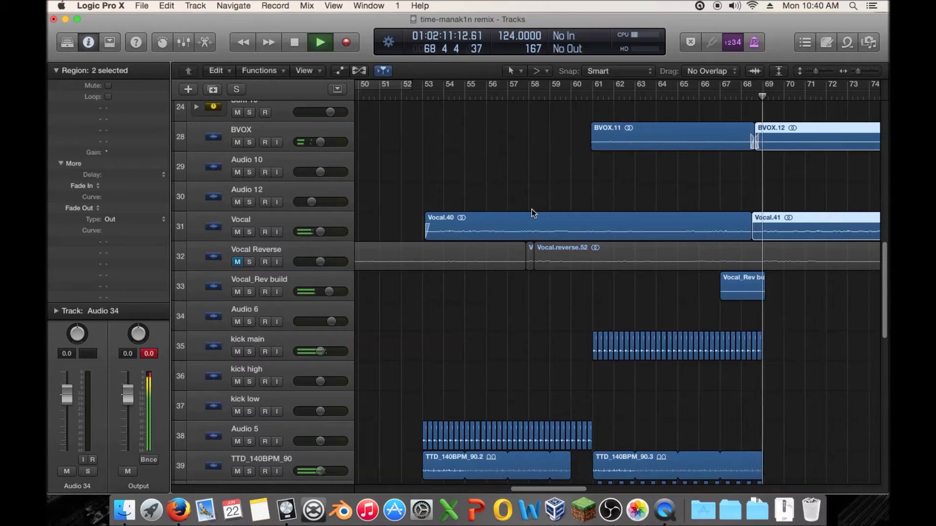
key("space")
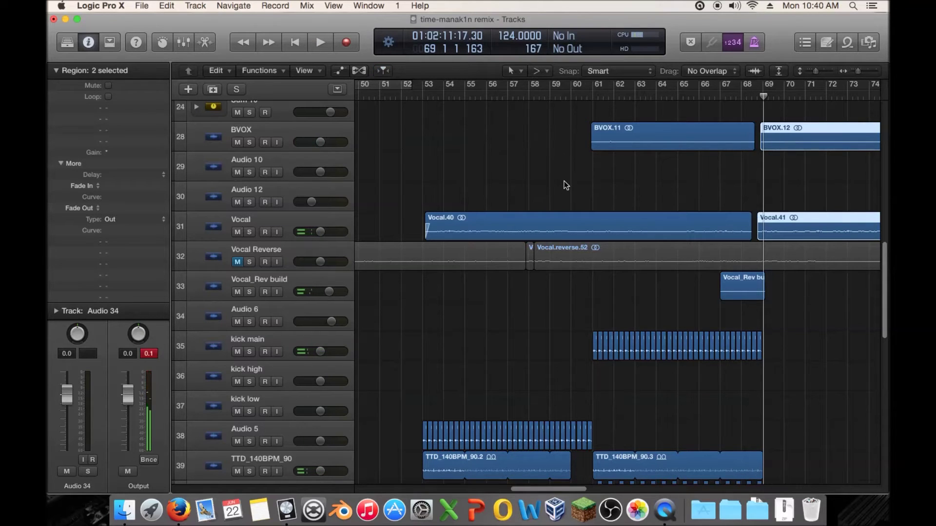
- Undo the earlier shift of the Vocal and BVOX regions and play from about bar 61 to compare
key("super+z")
left_click(601, 96)
key("space")
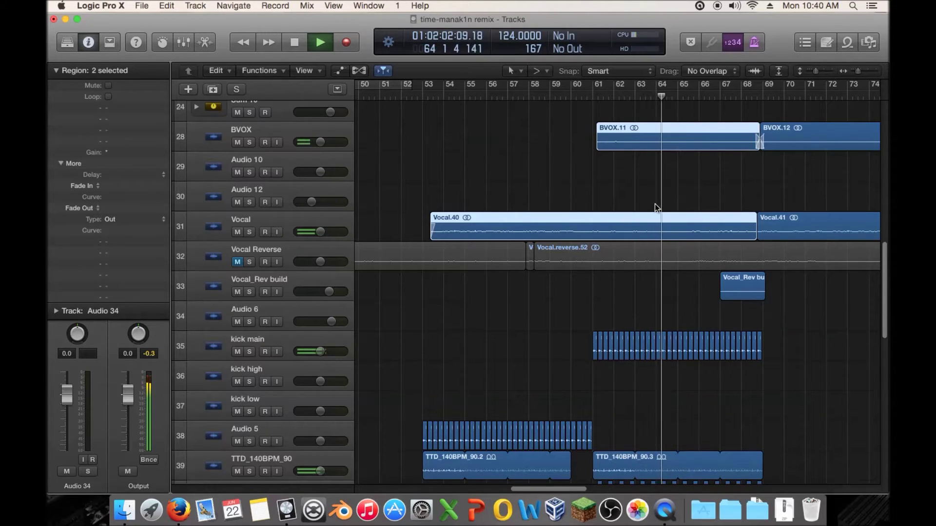
- Redo the undone Vocal and BVOX region moves and stop playback just after bar 69
left_click(167, 6)
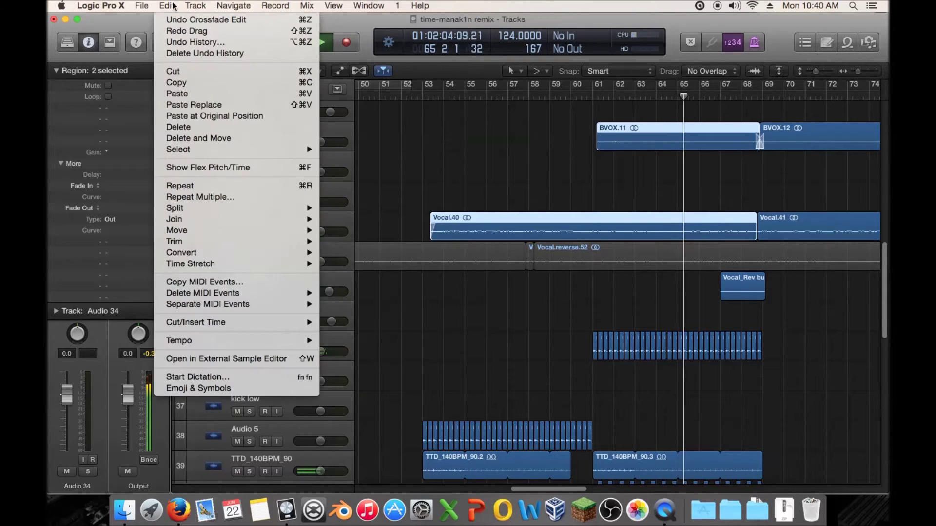
left_click(168, 7)
left_click(167, 6)
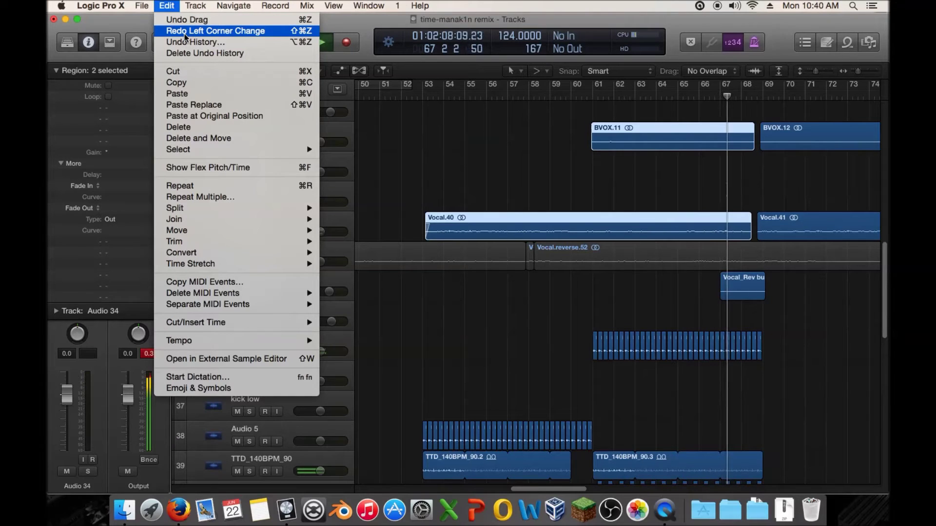
left_click(187, 32)
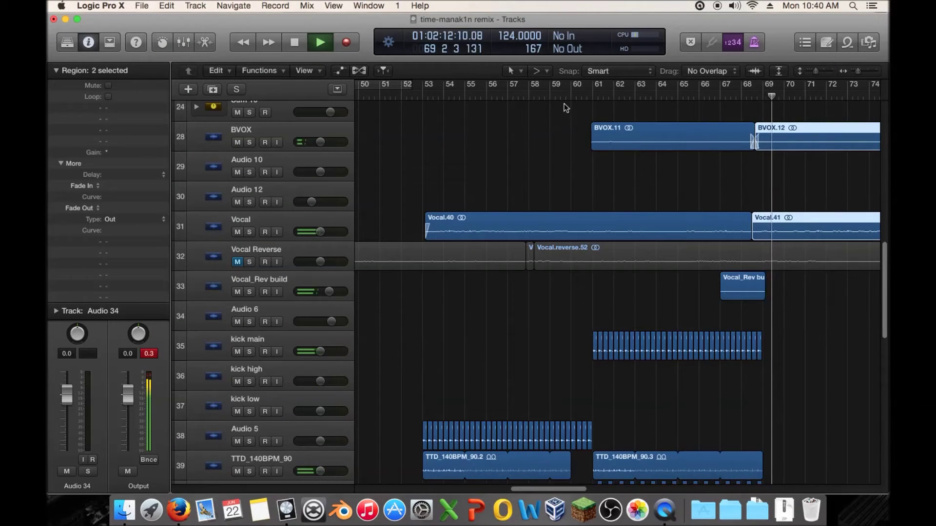
key("space")
- Look through the tracks from the bar 53 section back to the original Vocal and BVOX regions starting near bar 8
scroll(556, 118, "up", 8)
scroll(554, 115, "up", 5)
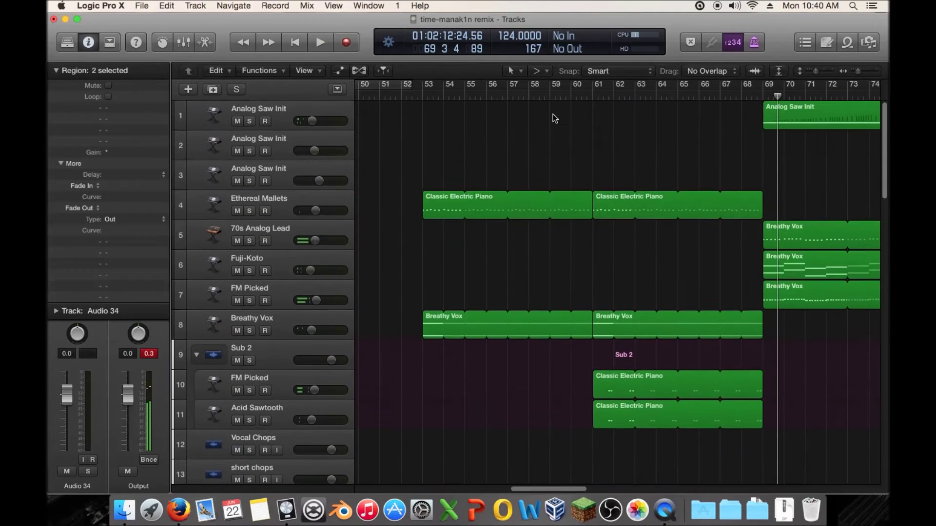
scroll(527, 120, "left", 3)
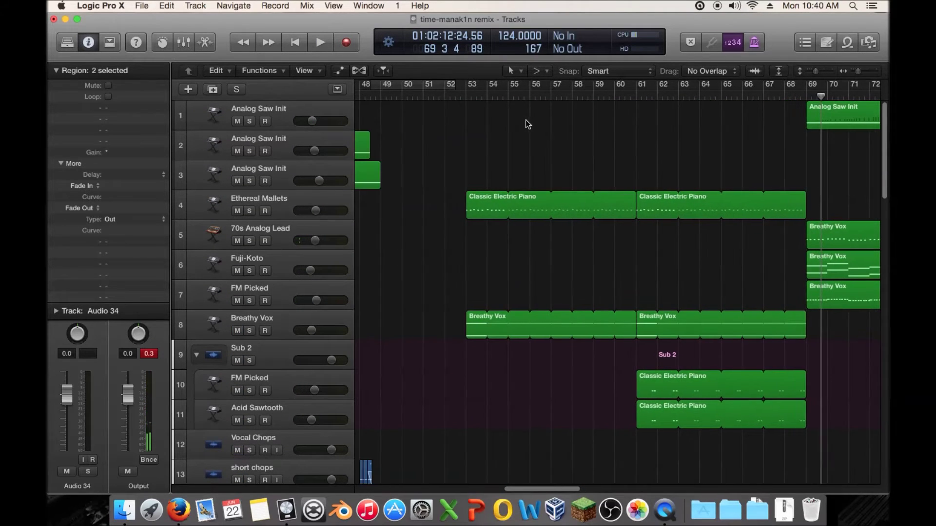
scroll(493, 121, "down", 7)
scroll(493, 123, "down", 2)
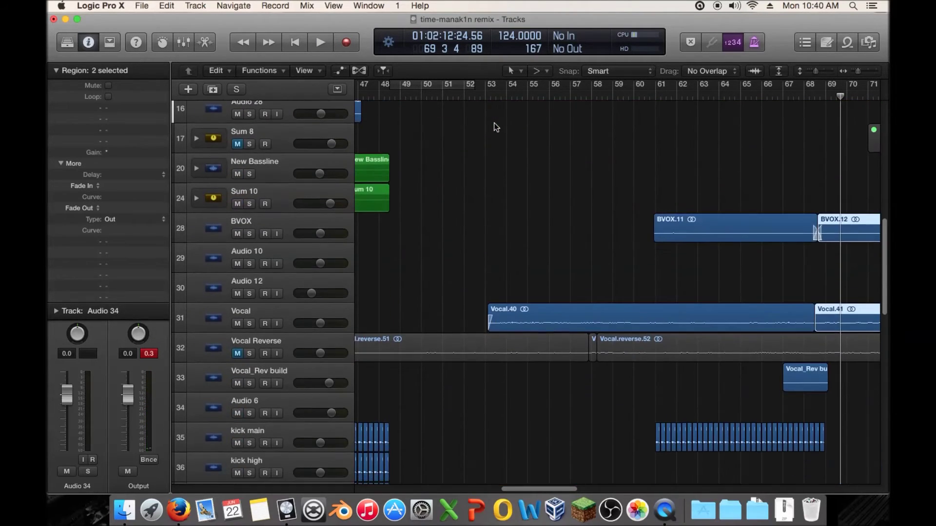
scroll(493, 123, "down", 6)
scroll(604, 130, "left", 5)
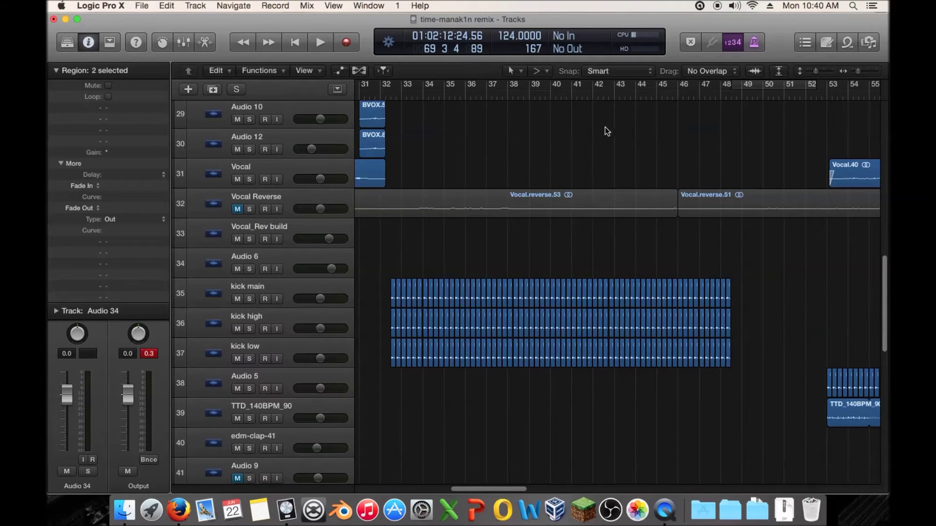
scroll(608, 127, "left", 4)
scroll(507, 131, "down", 1)
scroll(504, 136, "up", 2)
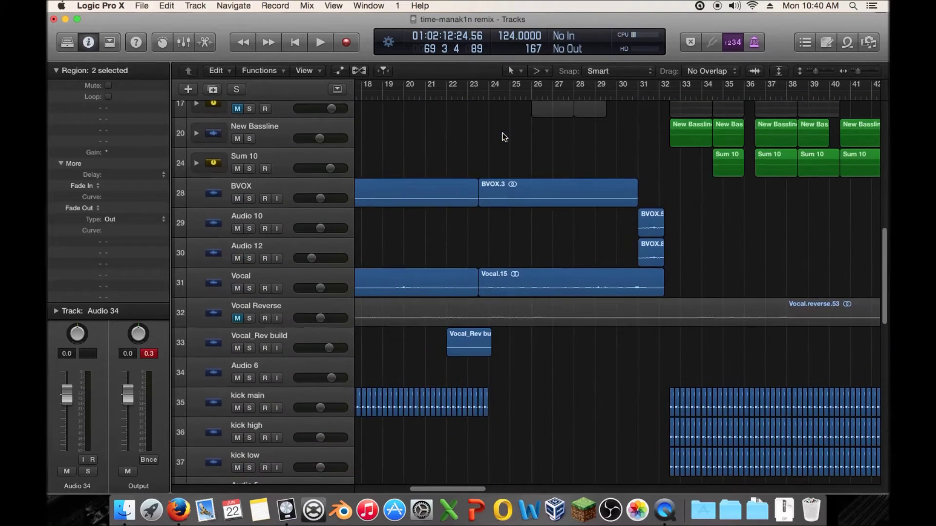
scroll(520, 149, "left", 5)
scroll(541, 149, "right", 3)
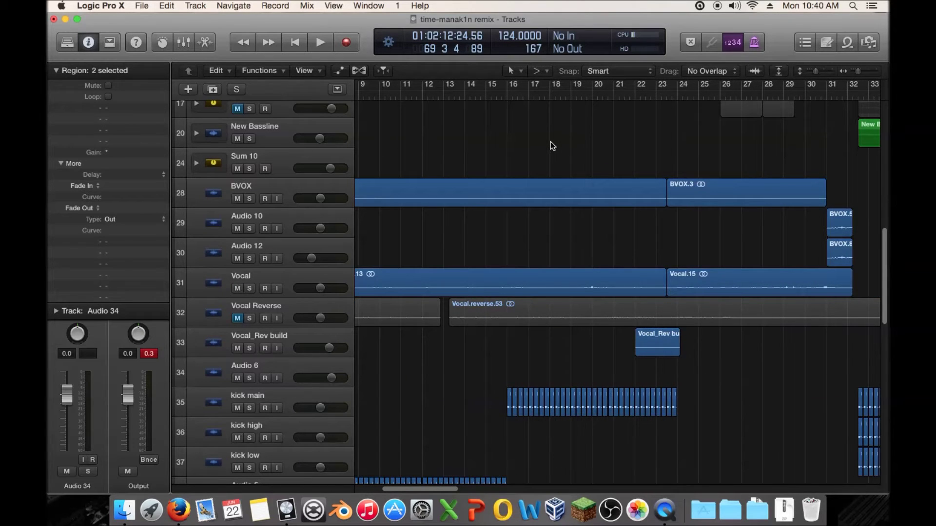
scroll(542, 142, "left", 2)
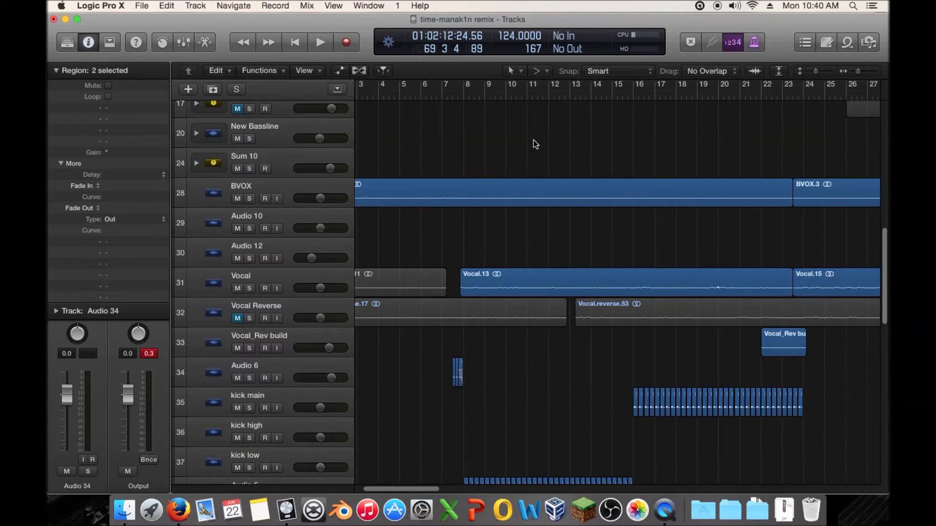
scroll(541, 141, "right", 1)
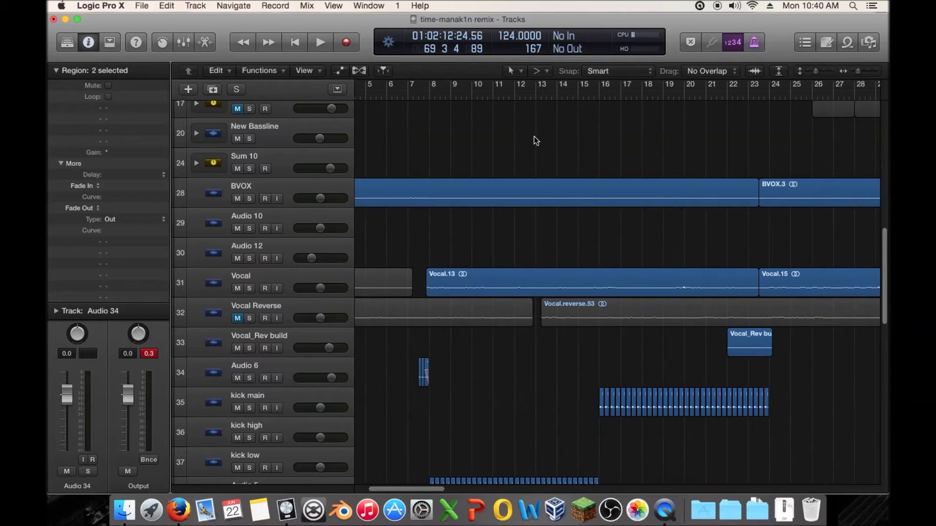
- Play the original vocal section from bar 8, then from about bar 15 to bar 17, as a timing reference
left_click_drag(418, 93, 429, 94)
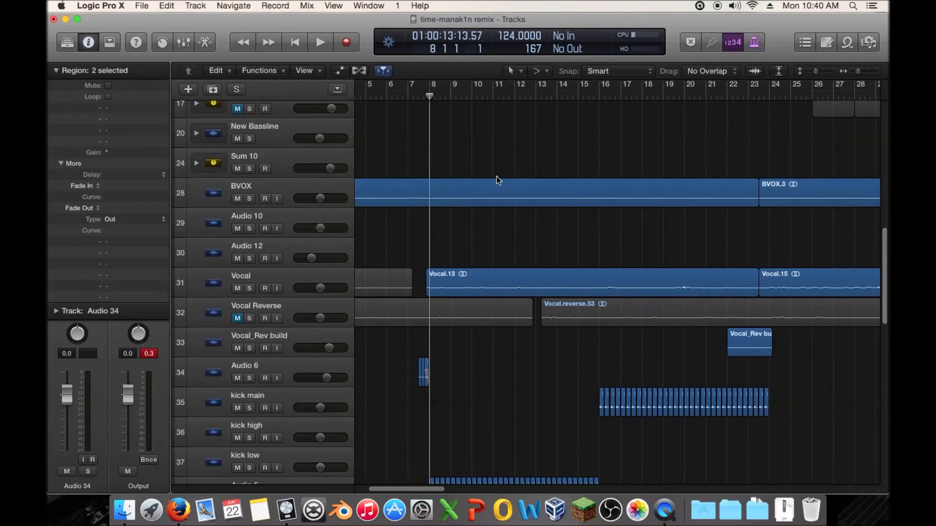
key("space")
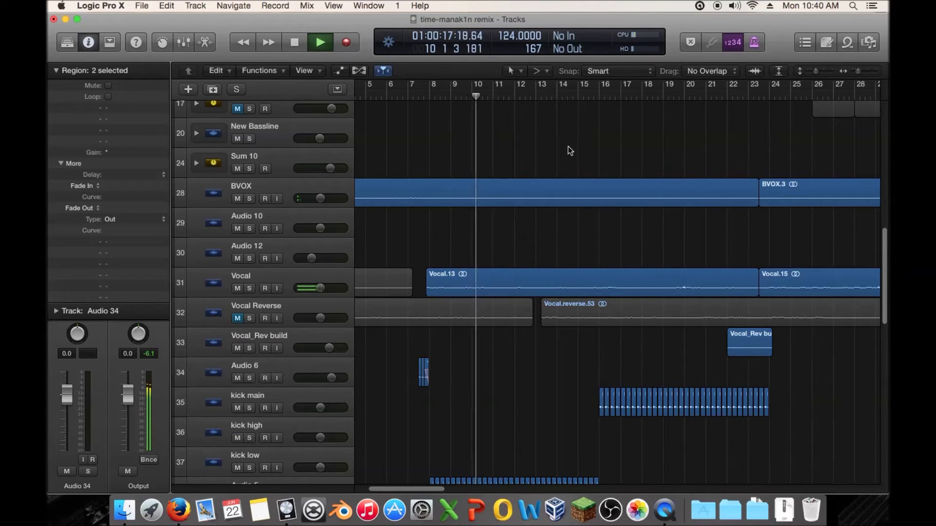
left_click(590, 95)
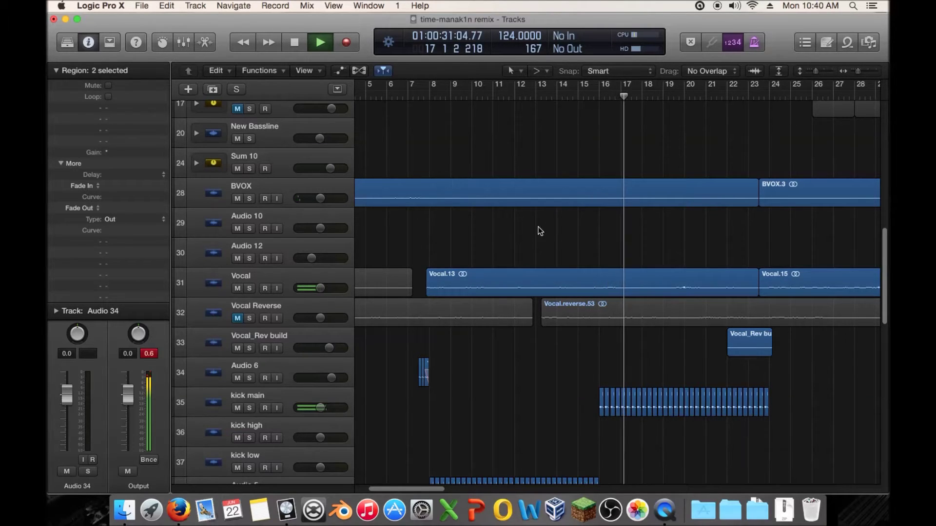
key("space")
- Play the reused section from about bar 60 to bar 70 to compare its vocal timing with the original
scroll(560, 221, "up", 2)
scroll(559, 221, "right", 10)
scroll(629, 240, "down", 1)
scroll(628, 241, "right", 8)
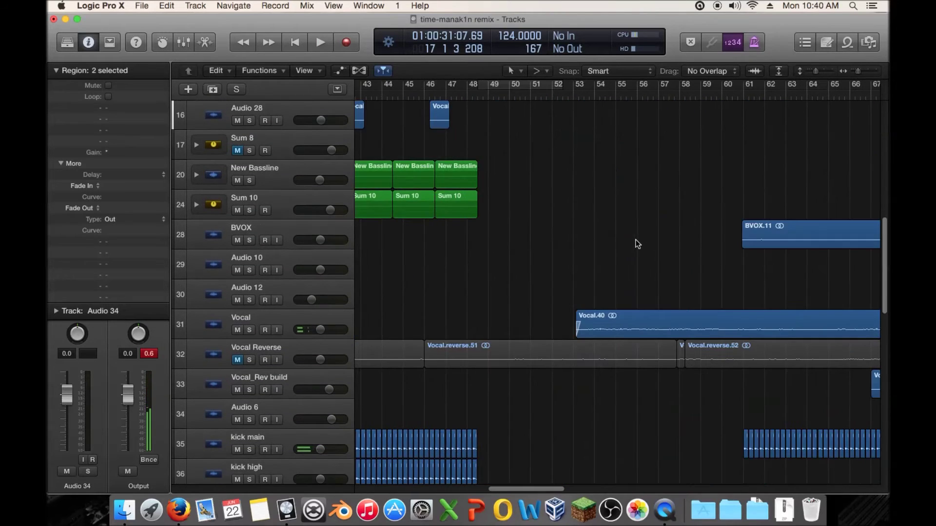
left_click(724, 93)
key("space")
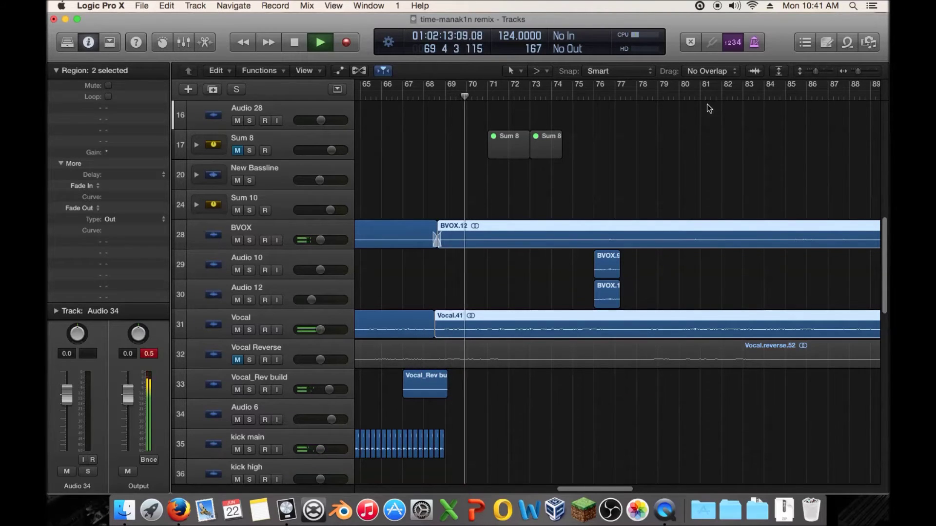
scroll(690, 112, "down", 3)
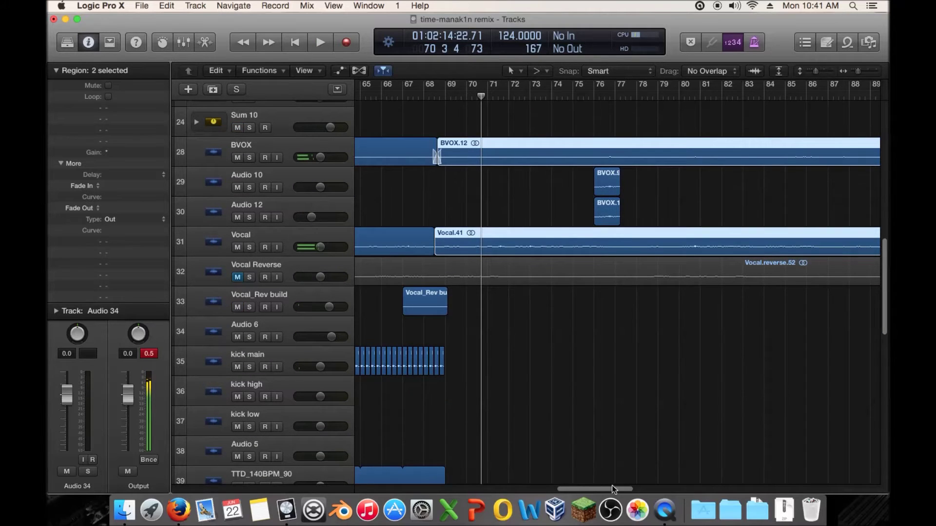
- Play the reused section from about bar 52 to bar 60 to check the vocal entry at bar 53
left_click_drag(612, 488, 560, 487)
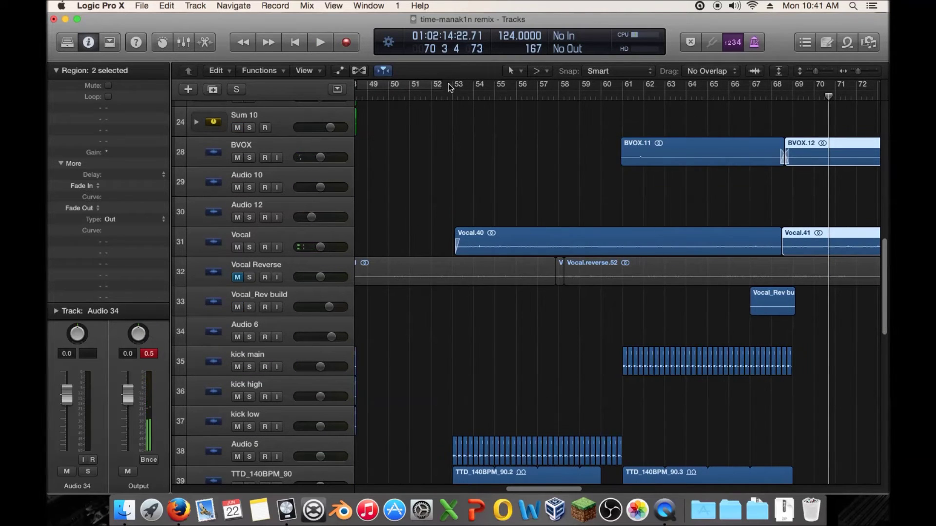
double_click(442, 98)
scroll(530, 136, "up", 5)
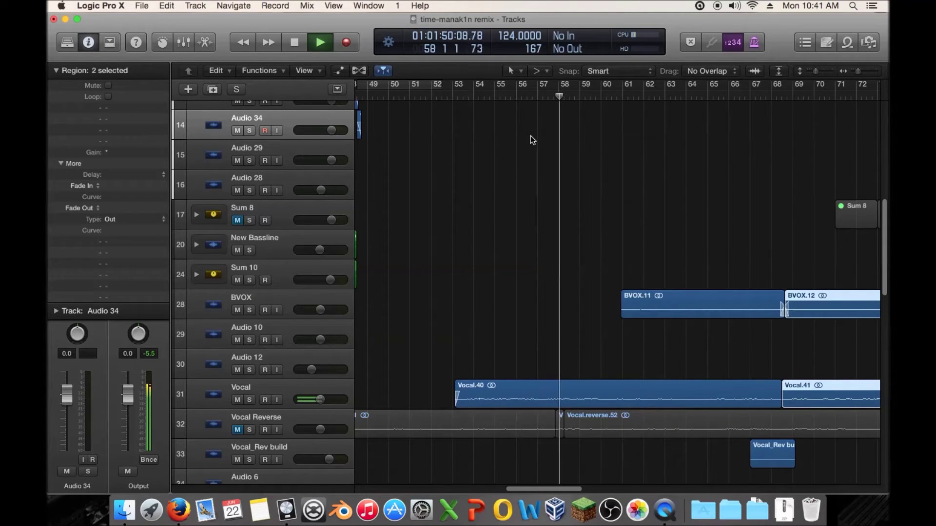
scroll(530, 135, "down", 1)
scroll(530, 135, "down", 2)
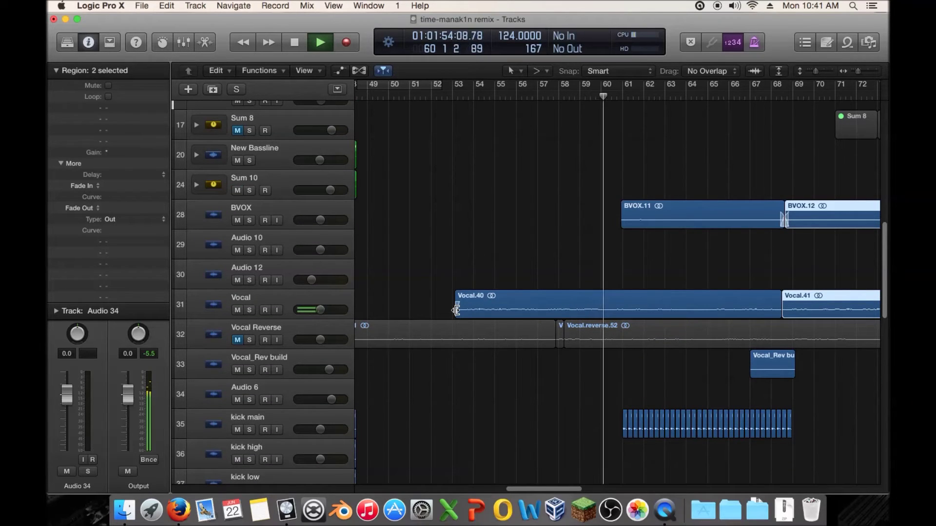
- Trim the start of the reused Vocal.40 region from bar 53 to just after bar 60 and play from about bar 60
left_click_drag(456, 310, 610, 315)
left_click(601, 97)
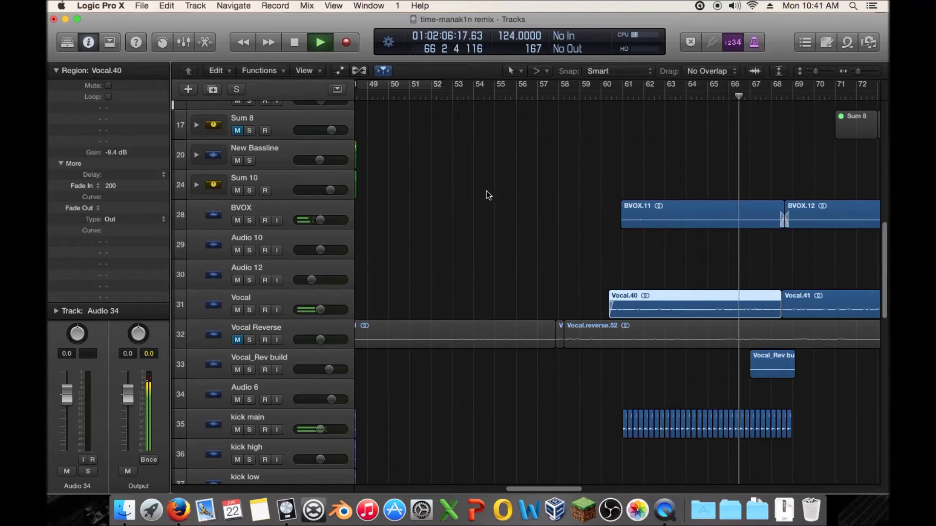
left_click(599, 96)
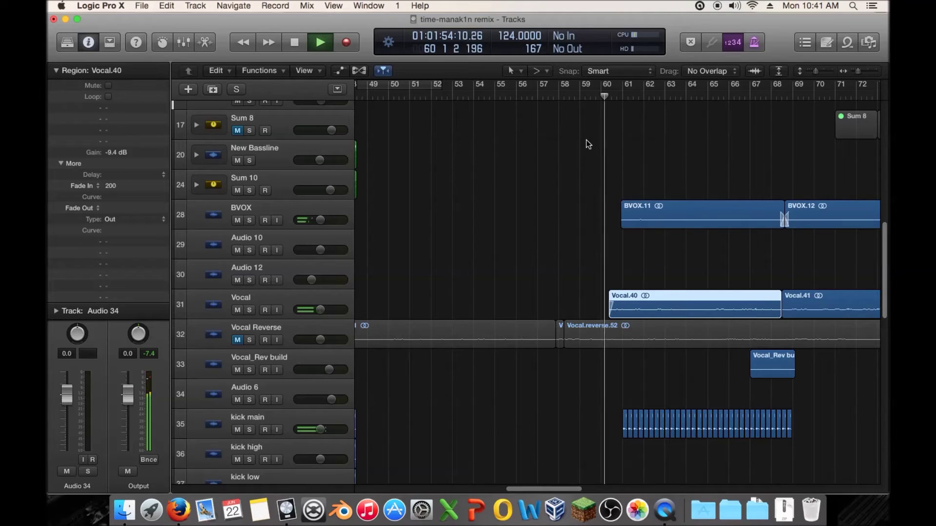
key("space")
- Trim the start of Vocal.40 further to about the middle of bar 60 and play from just before bar 60 to about bar 70
left_click_drag(858, 71, 825, 72)
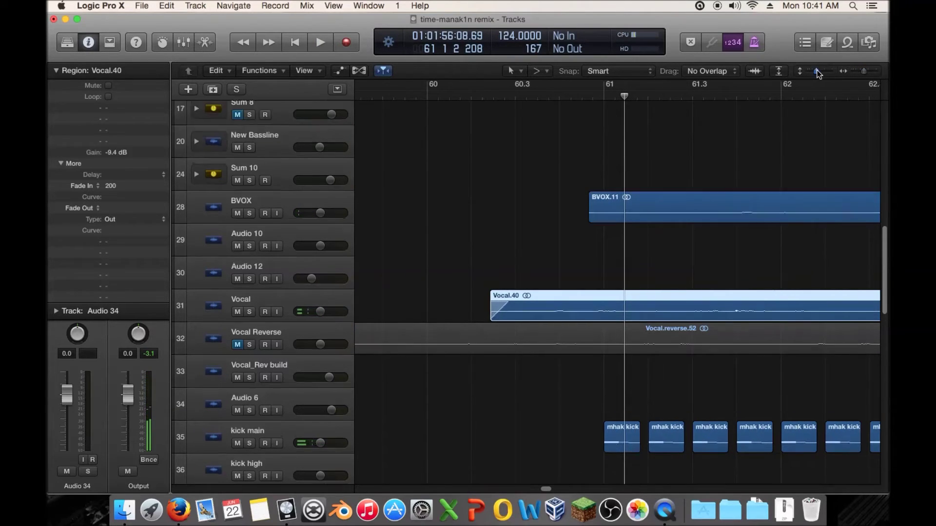
left_click_drag(492, 346, 512, 346)
left_click_drag(866, 73, 821, 76)
left_click_drag(816, 72, 812, 72)
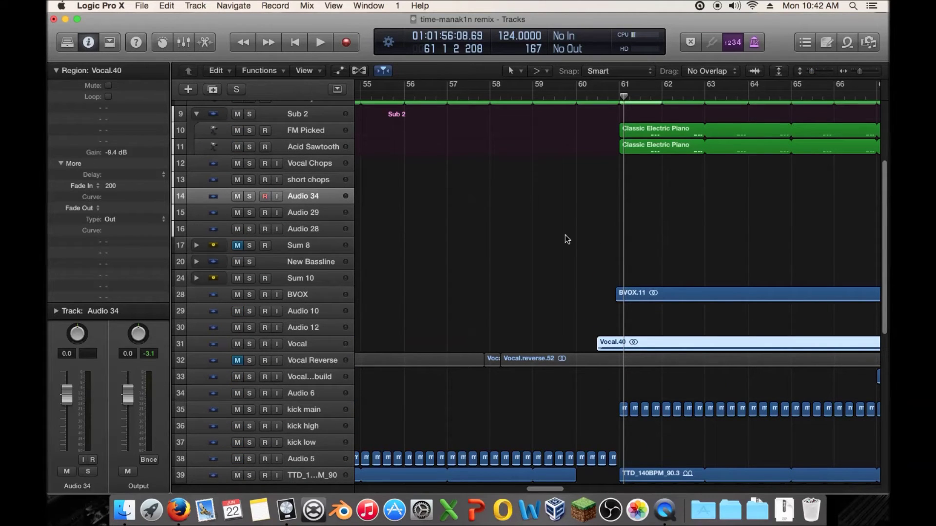
left_click(565, 94)
key("space")
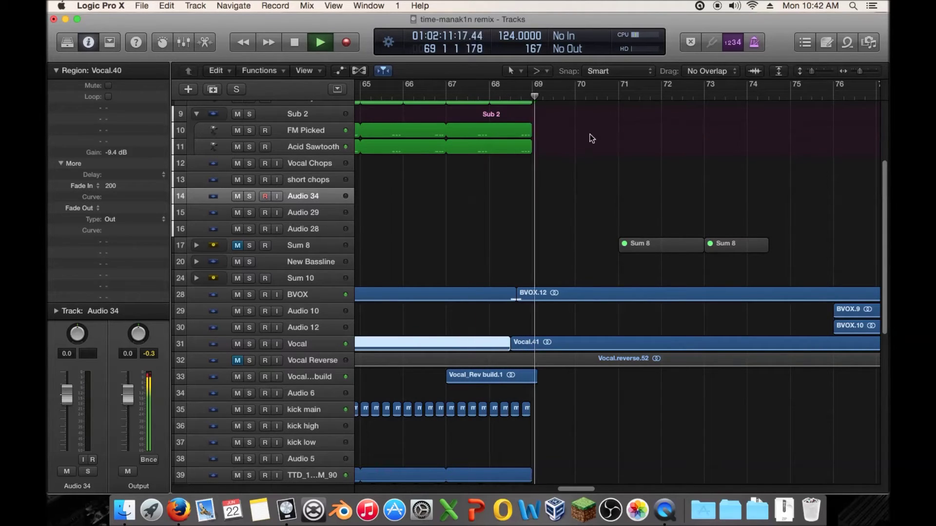
left_click_drag(860, 71, 856, 72)
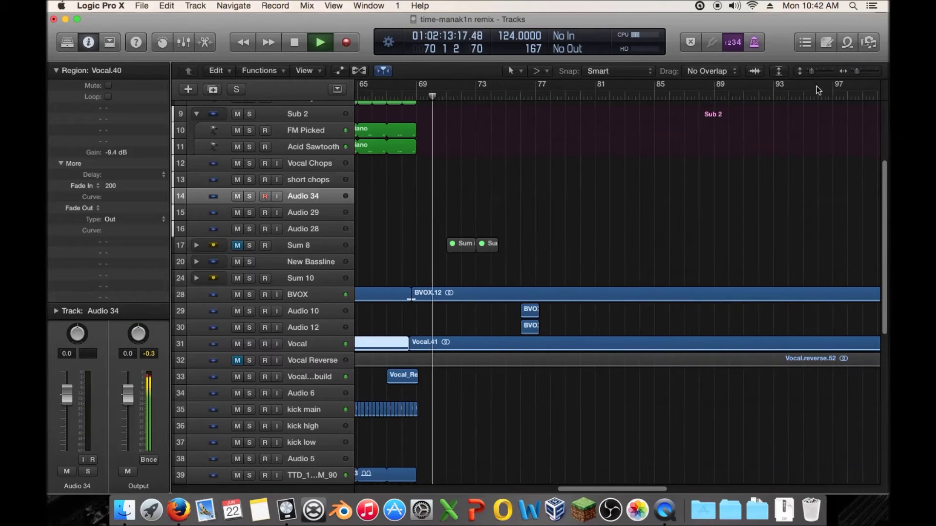
key("space")
- Set a skip cycle range from bar 16 in the original section to about the middle of bar 60 in the reused section
scroll(697, 140, "left", 2)
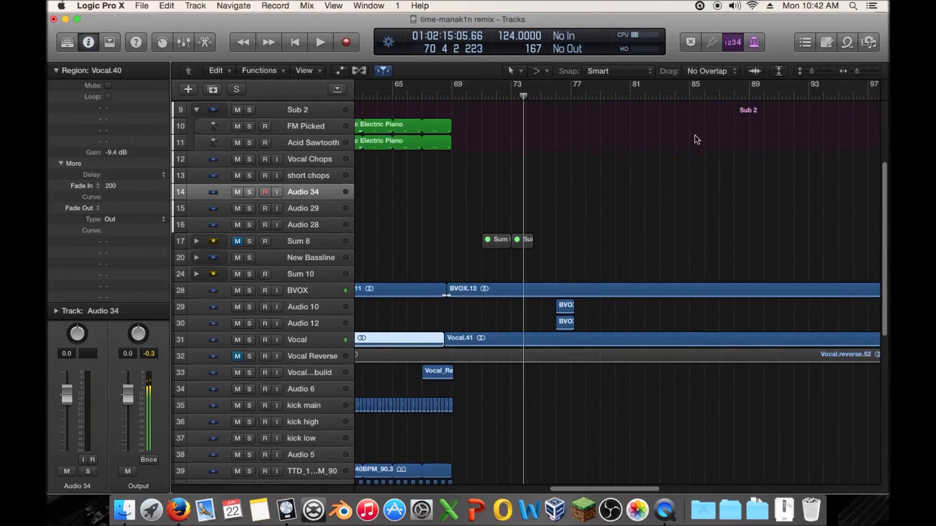
scroll(692, 139, "down", 3)
scroll(682, 134, "left", 15)
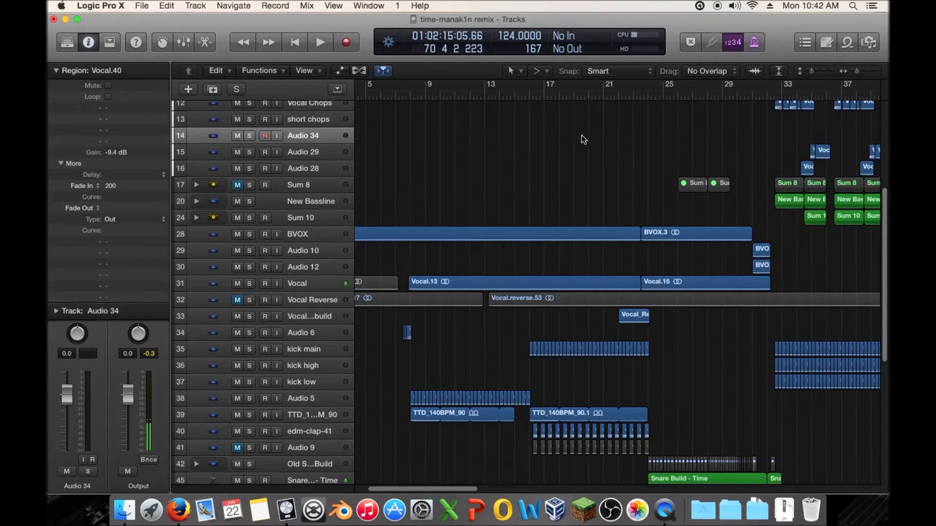
scroll(526, 142, "left", 2)
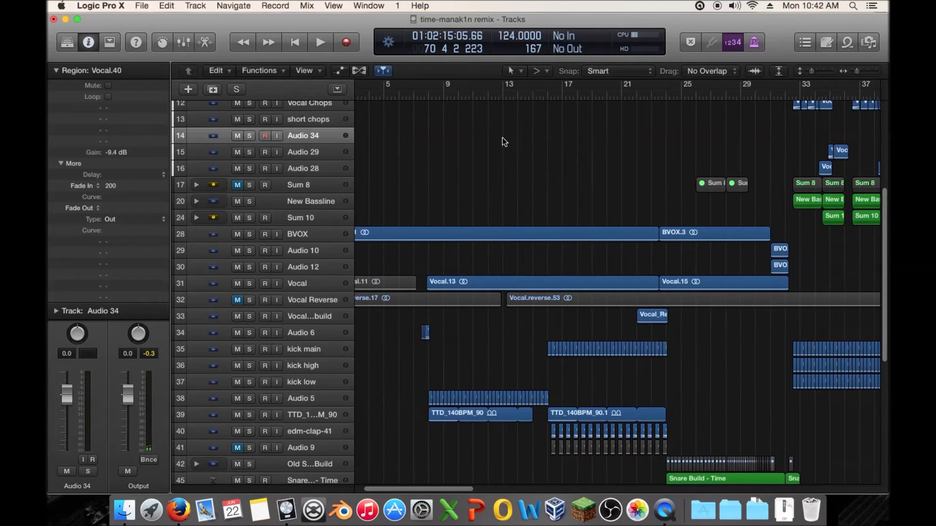
left_click(426, 94)
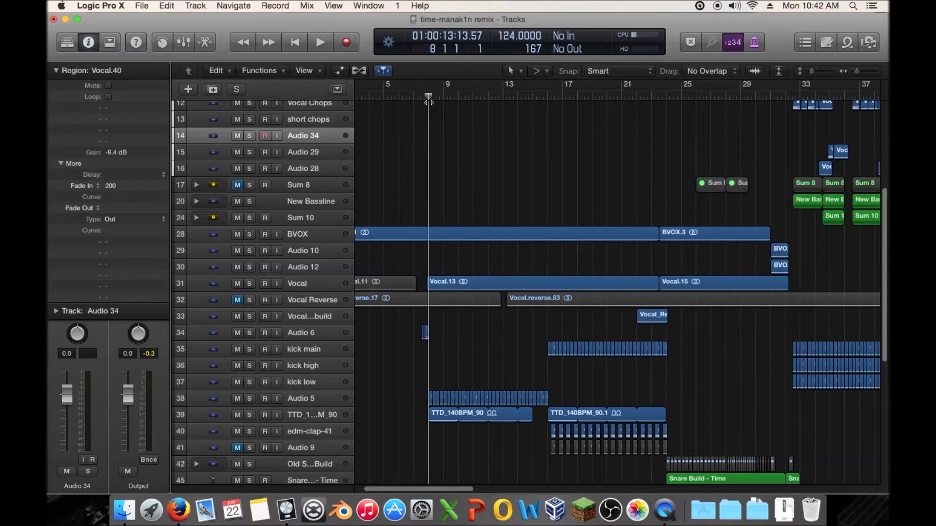
left_click_drag(858, 71, 853, 72)
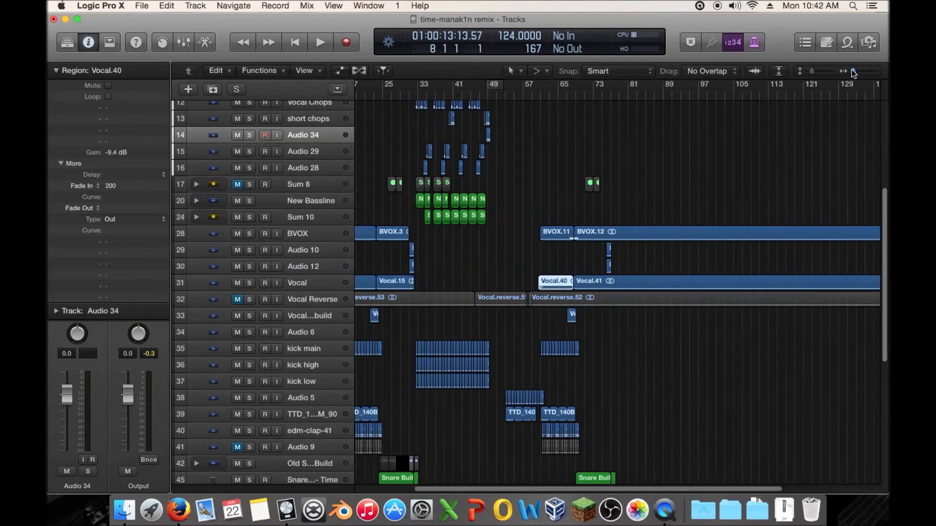
scroll(660, 109, "left", 8)
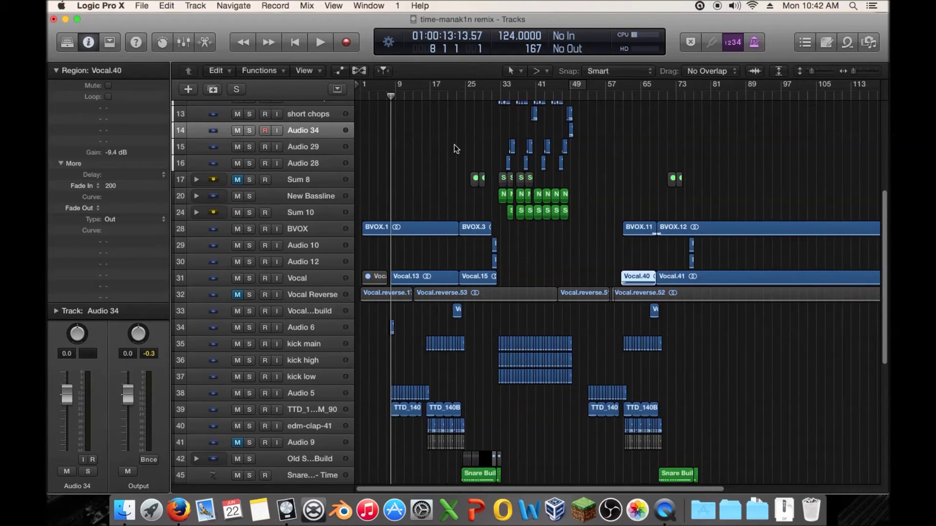
left_click_drag(427, 101, 622, 94)
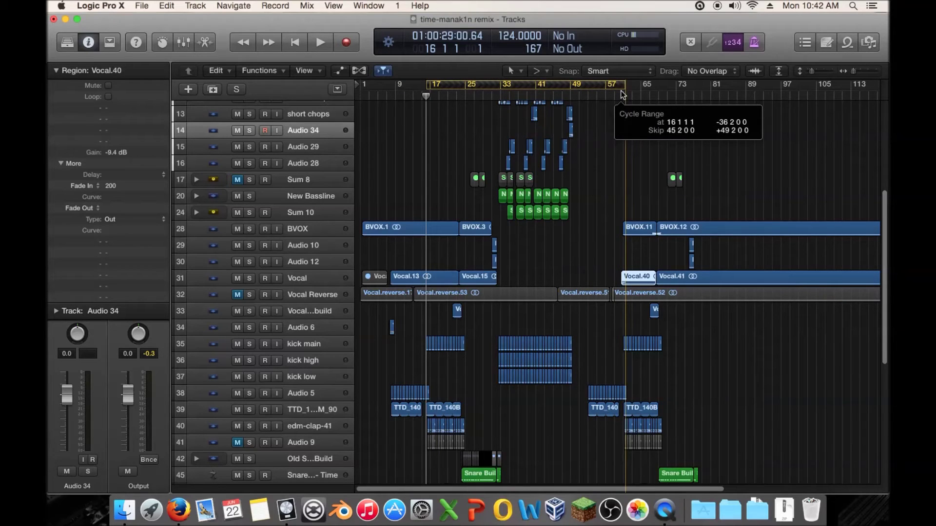
left_click_drag(622, 95, 619, 93)
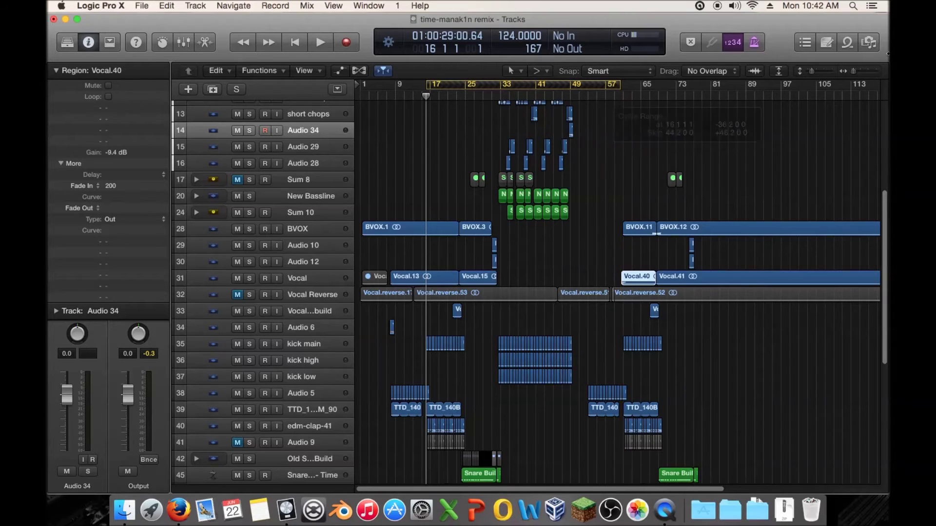
left_click_drag(852, 71, 856, 71)
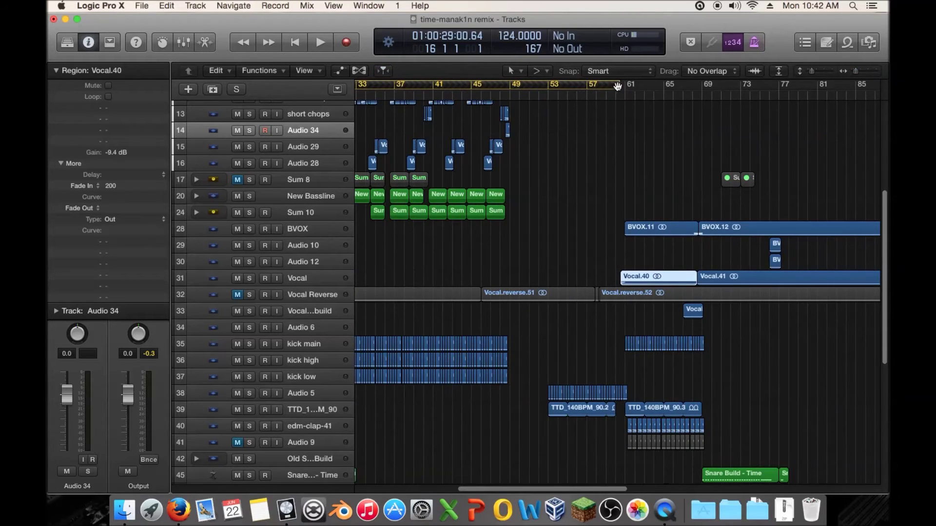
- Play the original section from about bar 6 across the skip range to bar 65 to check the vocal transition
scroll(595, 115, "left", 10)
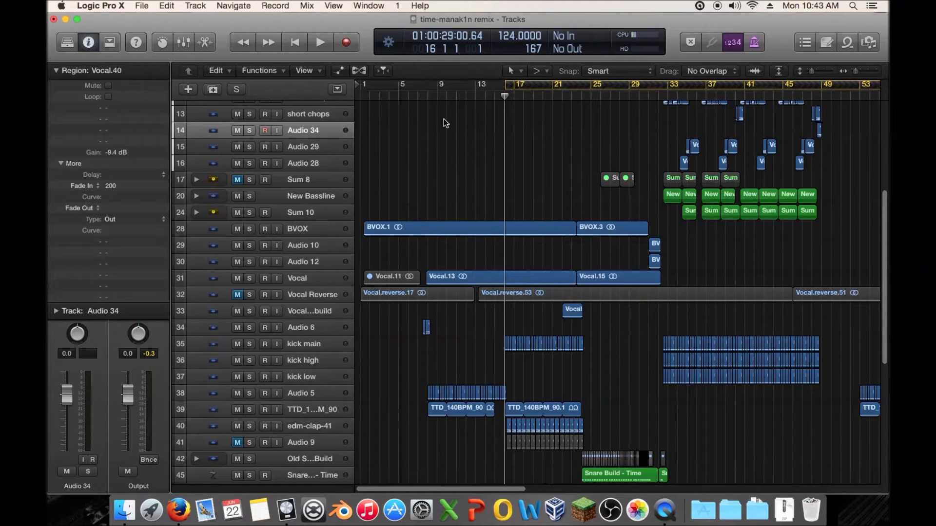
left_click(414, 95)
key("space")
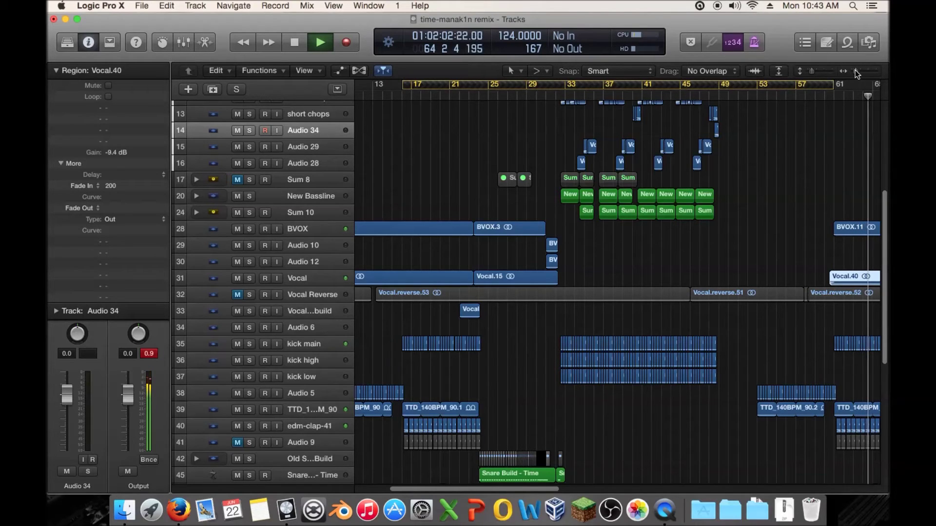
key("space")
left_click_drag(855, 71, 853, 71)
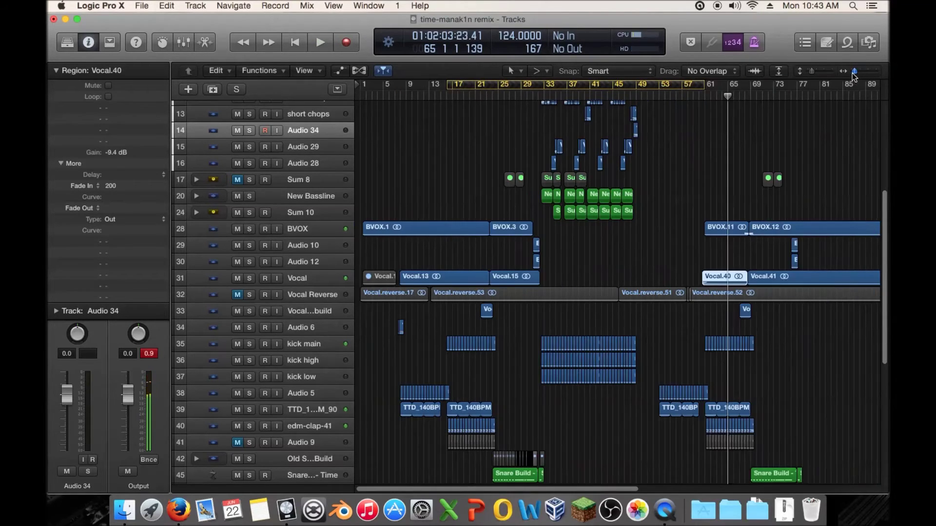
- Copy the opening part of the original Vocal.13 region near bar 8 to about bar 53 on the Vocal track
left_click(451, 259)
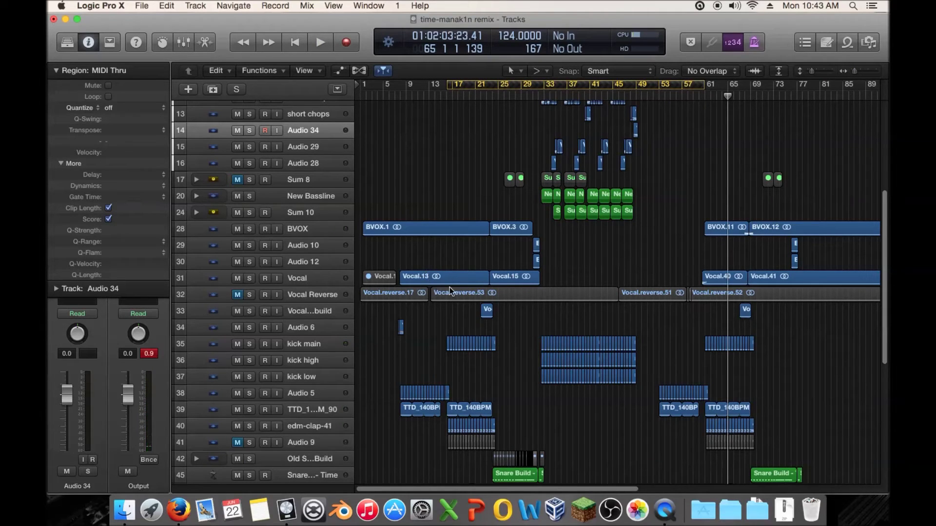
left_click_drag(447, 281, 685, 280)
left_click_drag(853, 72, 862, 70)
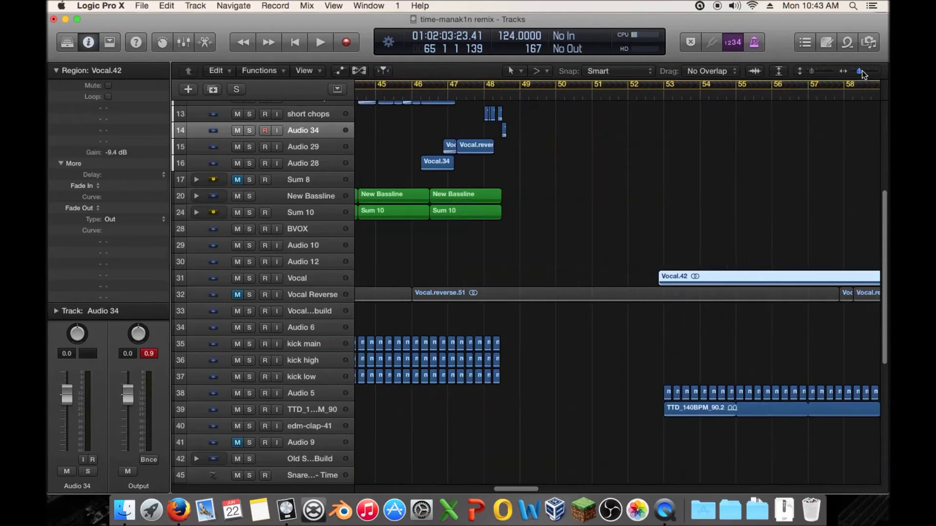
- Shorten the end of the copied Vocal region to about bar 60 so it stops before Vocal.40
scroll(746, 288, "up", 5)
left_click_drag(507, 488, 539, 487)
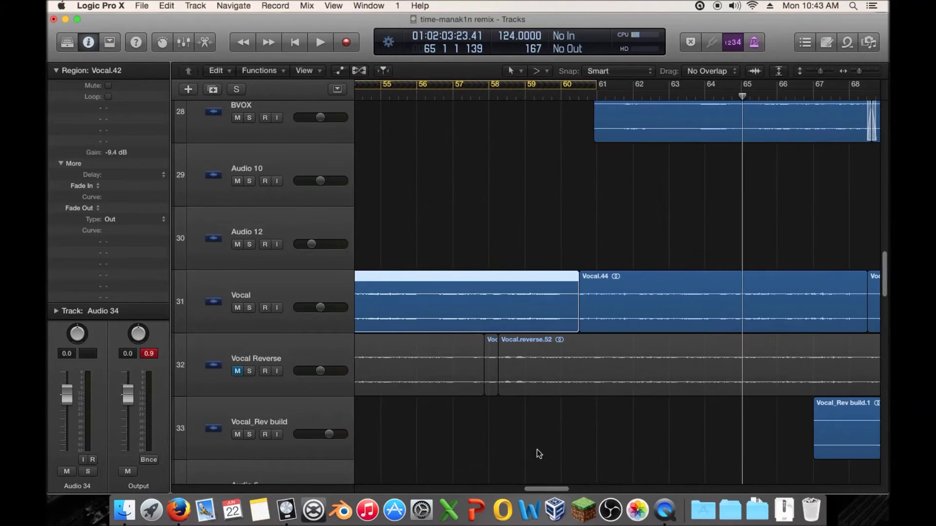
left_click_drag(572, 298, 534, 302)
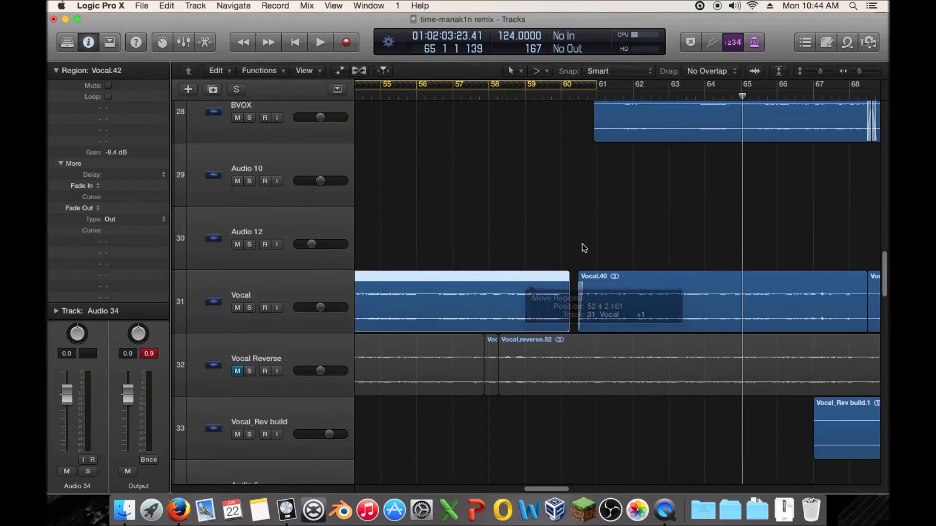
scroll(554, 240, "left", 10)
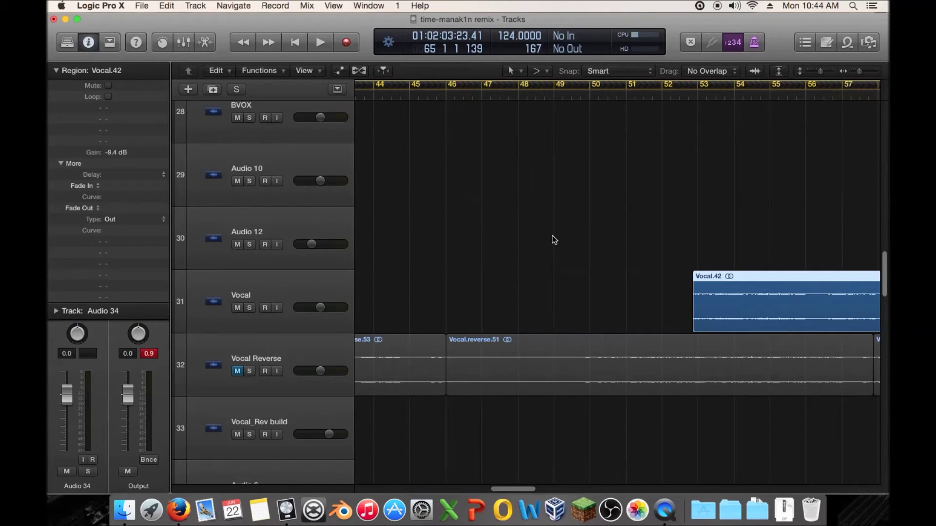
- Play from about bar 51, extend the end of Vocal.42 to just before Vocal.40, and keep listening through bar 77
double_click(646, 92)
left_click_drag(859, 71, 860, 73)
left_click_drag(519, 488, 540, 487)
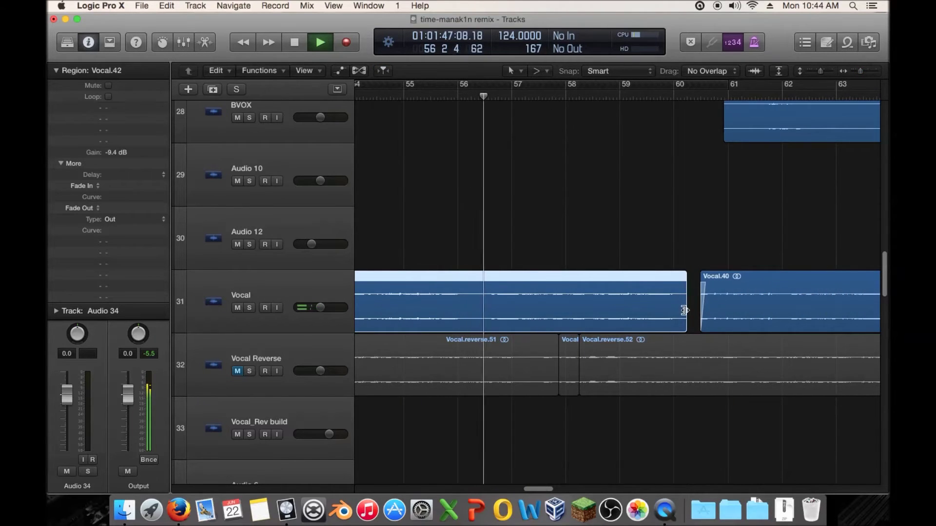
left_click_drag(686, 324, 696, 325)
left_click(682, 212)
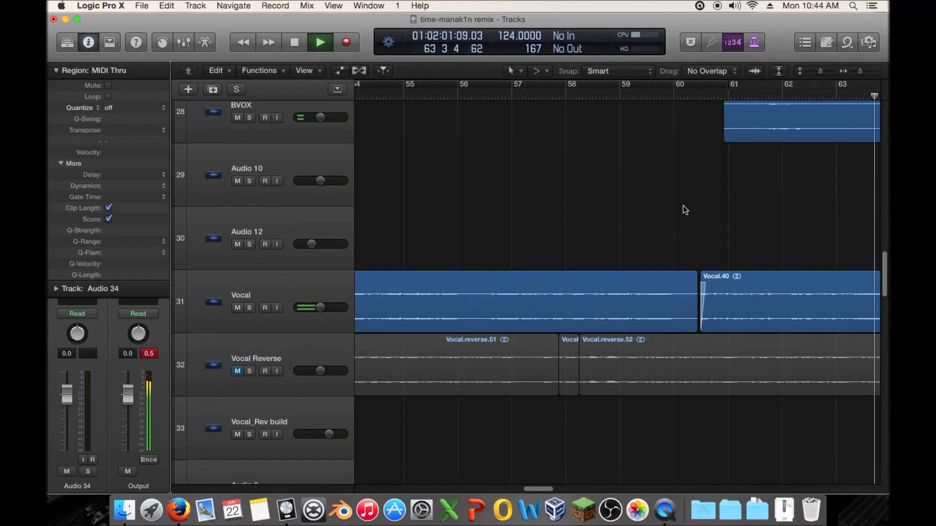
left_click_drag(861, 71, 855, 72)
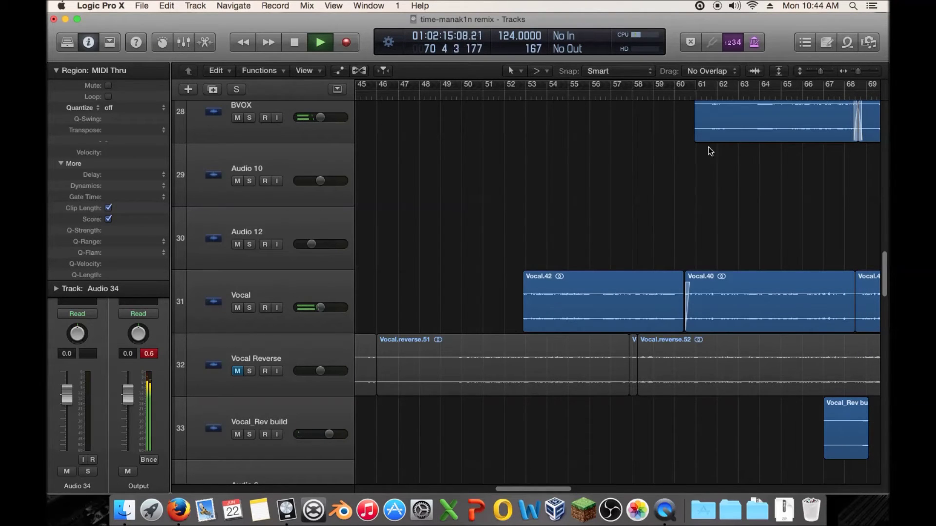
left_click_drag(858, 70, 847, 75)
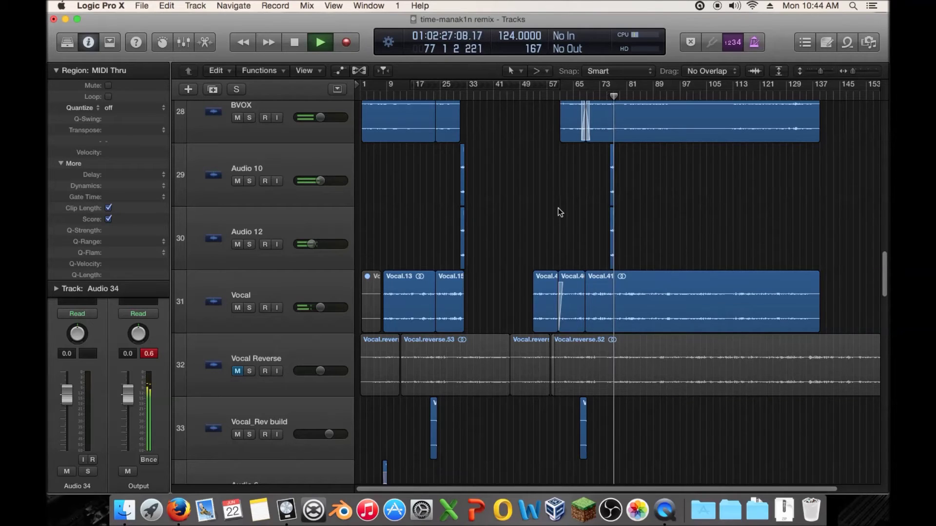
- Solo Audio 10 and Audio 12 in turn to hear their short regions near bar 31, and unsolo them
left_click(249, 181)
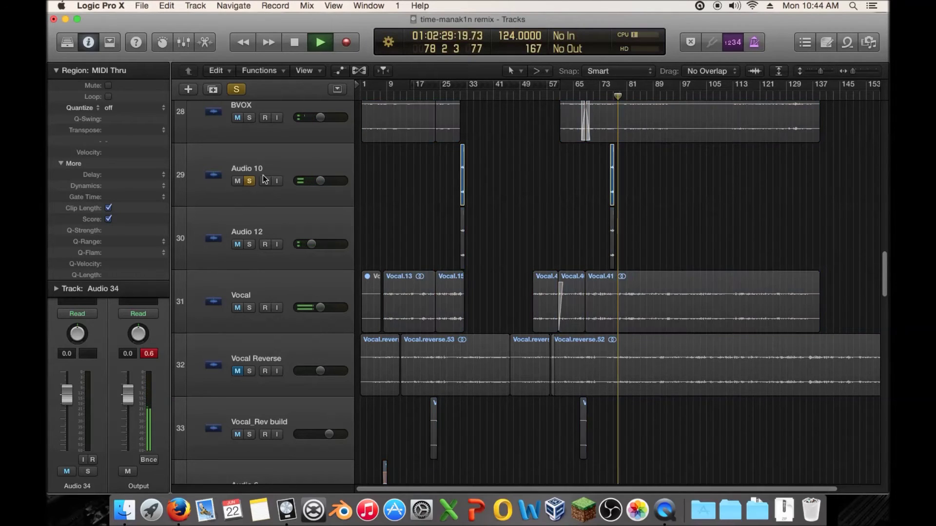
left_click(456, 95)
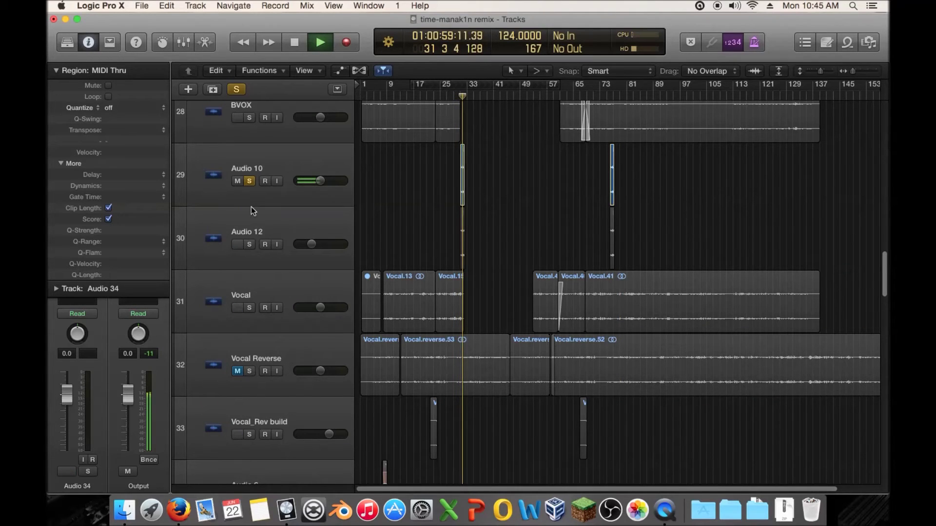
left_click(250, 244)
left_click(462, 96)
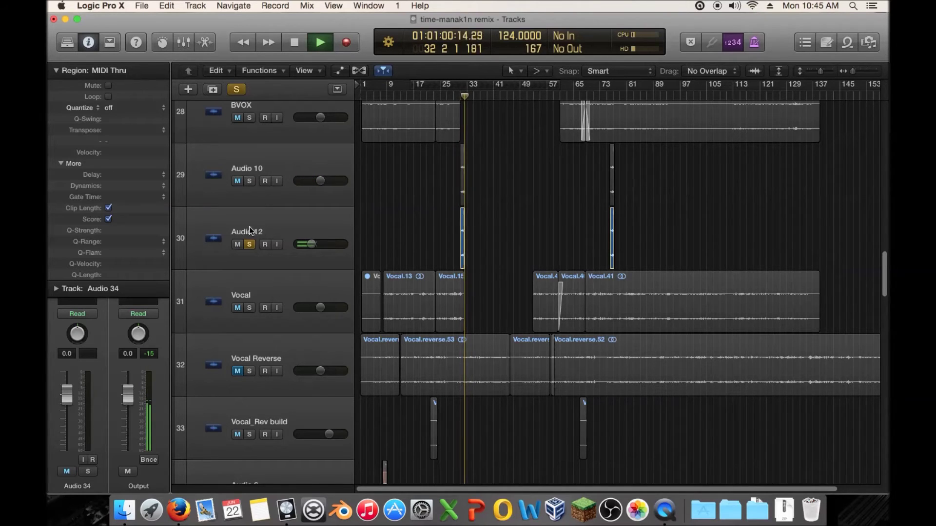
left_click(249, 244)
- Play all tracks from about bar 30 and from about bar 76 to compare the original and reused vocal endings
left_click(455, 96)
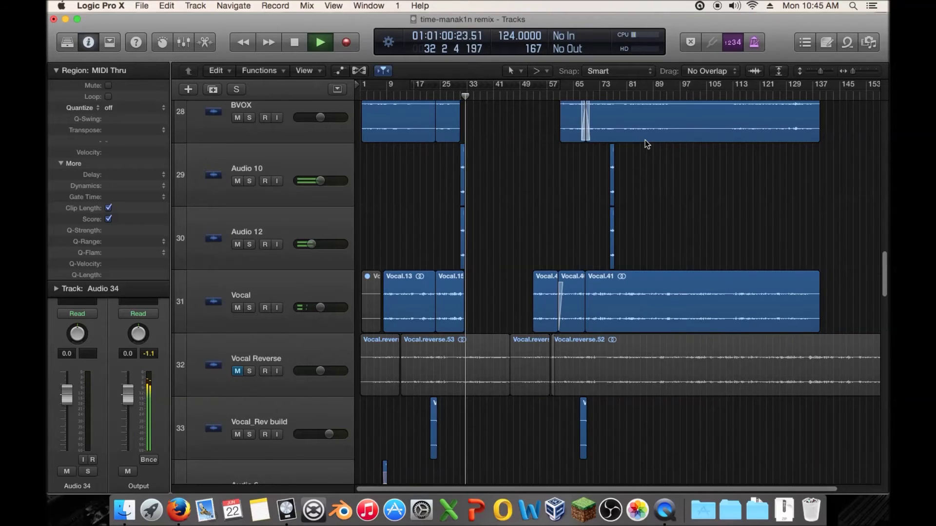
left_click(610, 96)
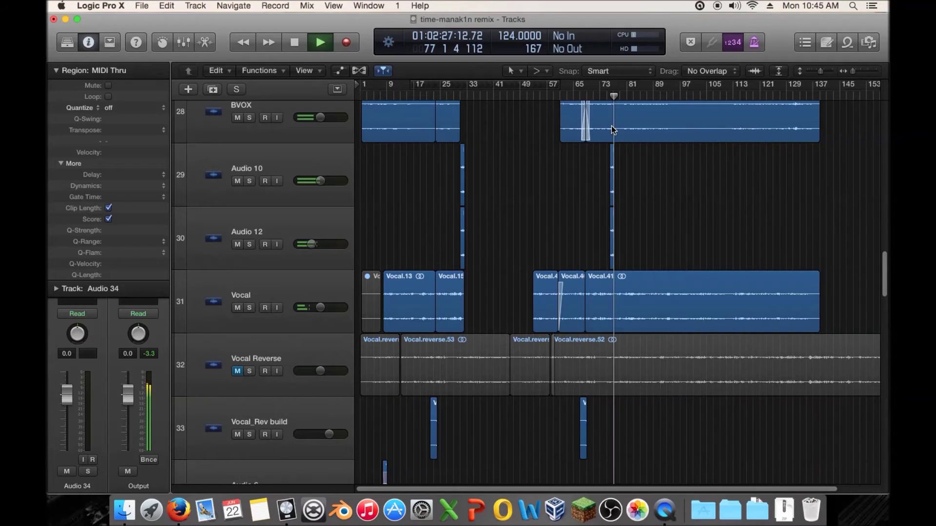
- Reposition the short Audio 10 and Audio 12 regions so they start at bar 76, replaying from about bar 75 to check their timing
key("space")
key("a")
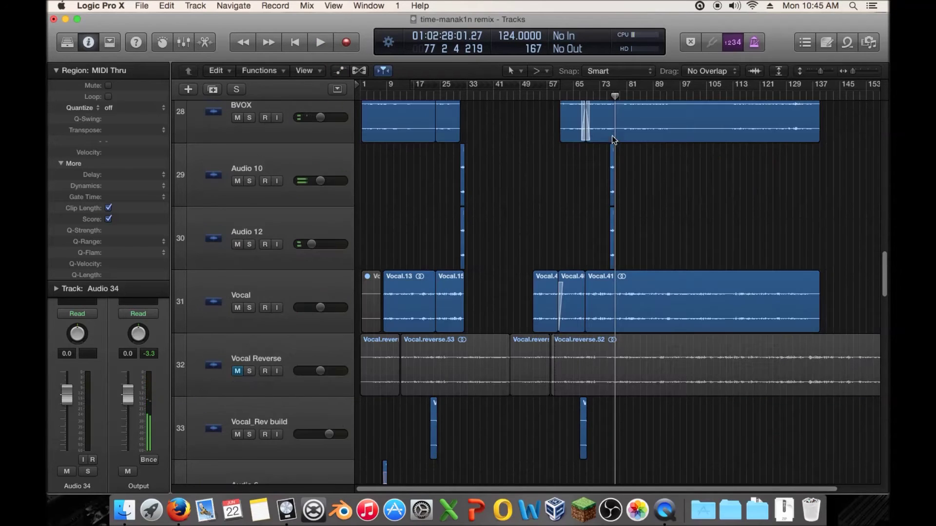
left_click_drag(662, 177, 558, 240)
key("Delete")
left_click_drag(511, 190, 615, 231)
left_click(609, 98)
key("space")
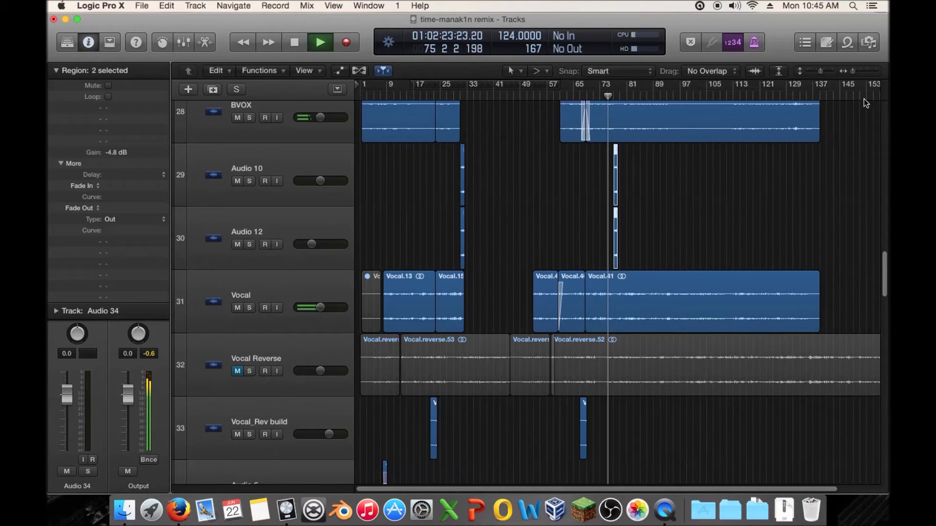
left_click_drag(853, 69, 858, 70)
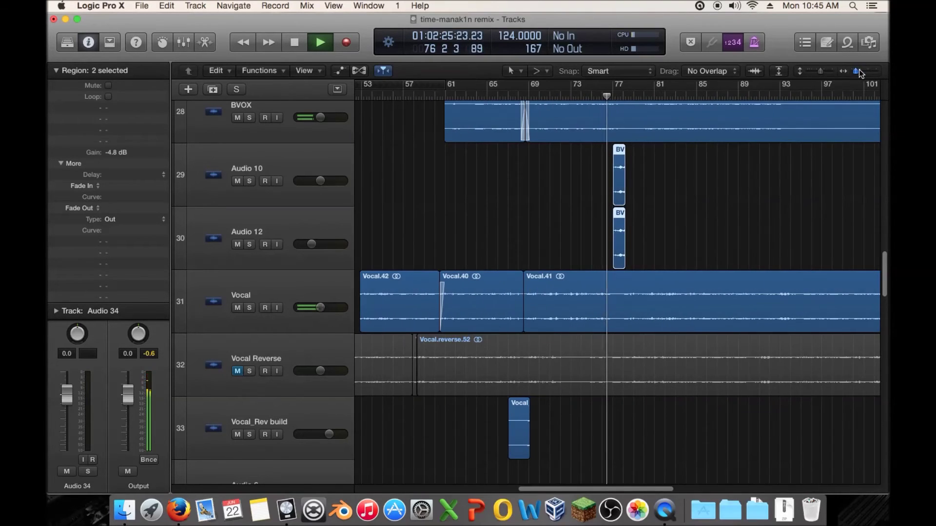
left_click_drag(622, 186, 611, 187)
left_click(603, 97)
key("space")
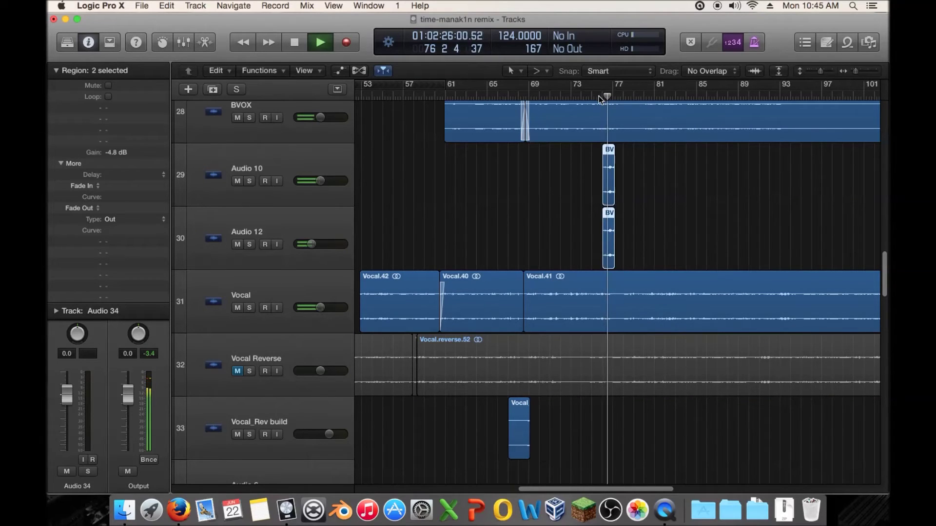
key("space")
- Solo the BVOX track and play around bar 76 to locate the point where its long region should be cut
scroll(643, 184, "up", 5)
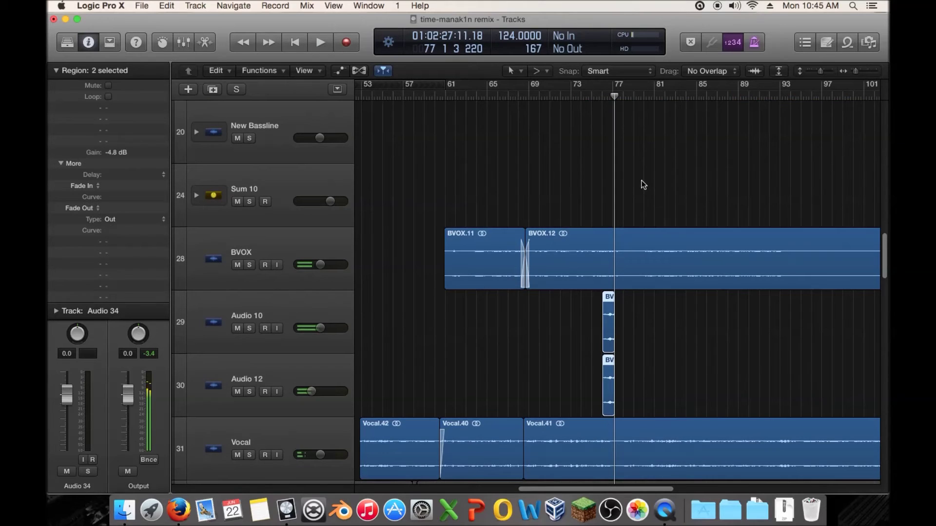
left_click(249, 265)
left_click(599, 96)
key("space")
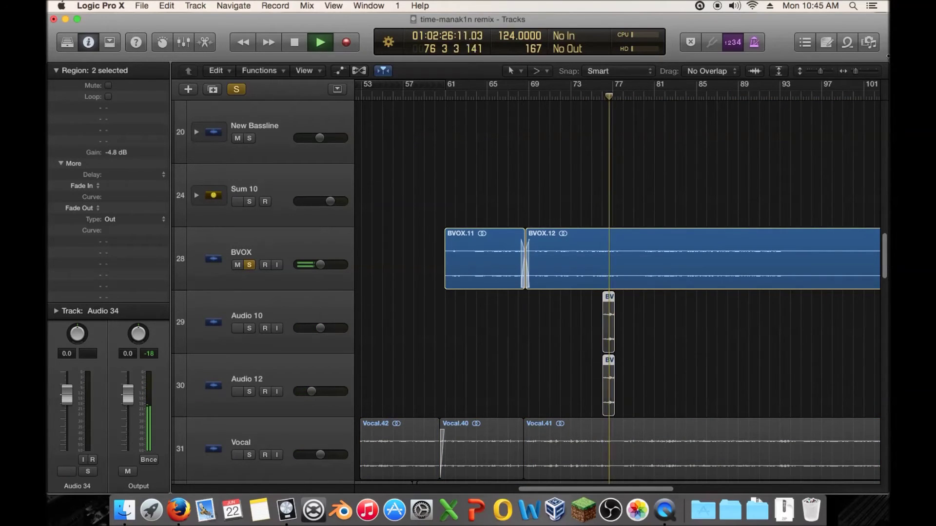
left_click_drag(855, 71, 860, 71)
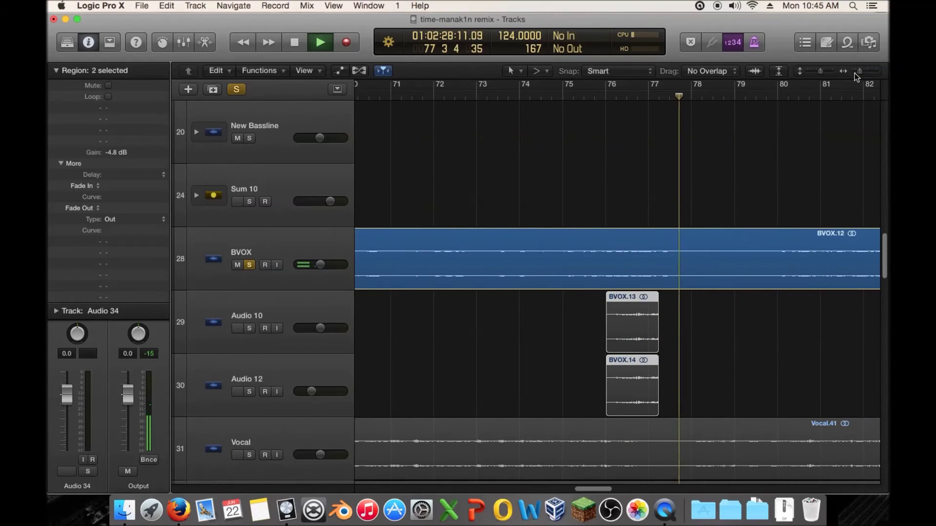
key("space")
left_click(603, 97)
key("space")
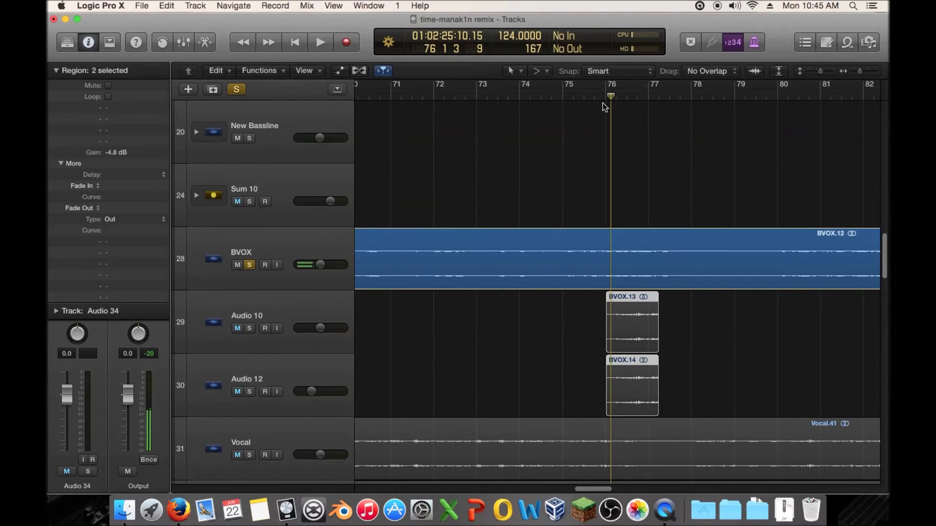
key("space")
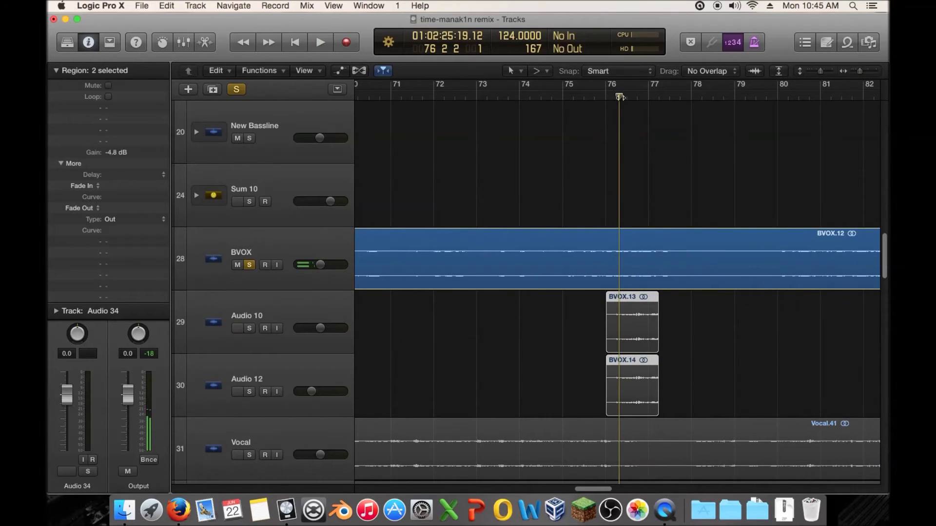
- Split the BVOX region at 76 2 1 1, trim the second piece's start to late in bar 78, and unsolo BVOX
right_click(656, 240)
left_click(674, 251)
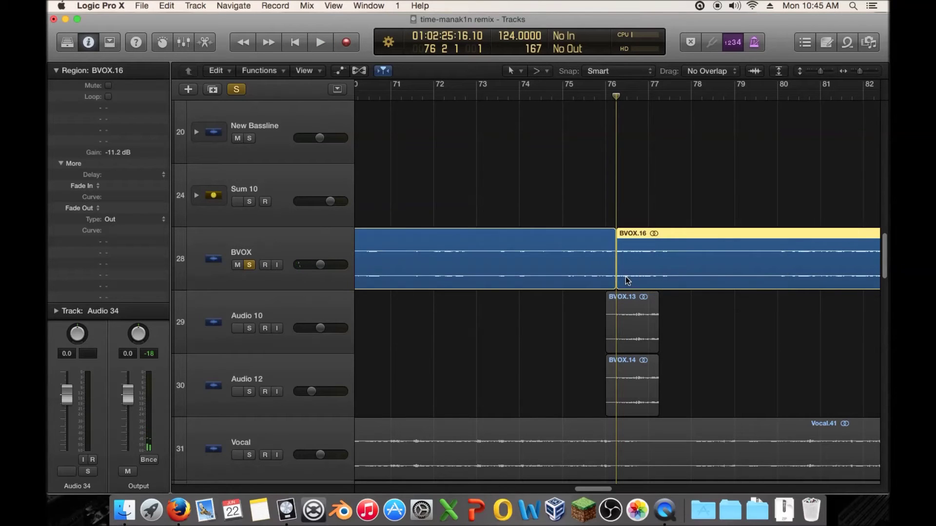
left_click_drag(620, 281, 722, 272)
left_click_drag(860, 71, 853, 71)
left_click(248, 265)
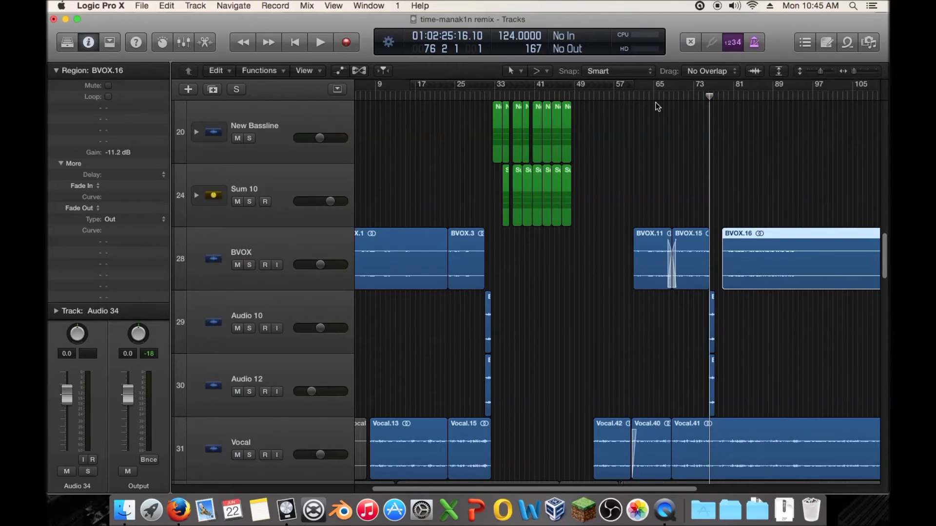
- Play all tracks from about bar 76 and from about bar 45 to check the BVOX gap and the transition into bar 53
key("space")
scroll(761, 163, "down", 4)
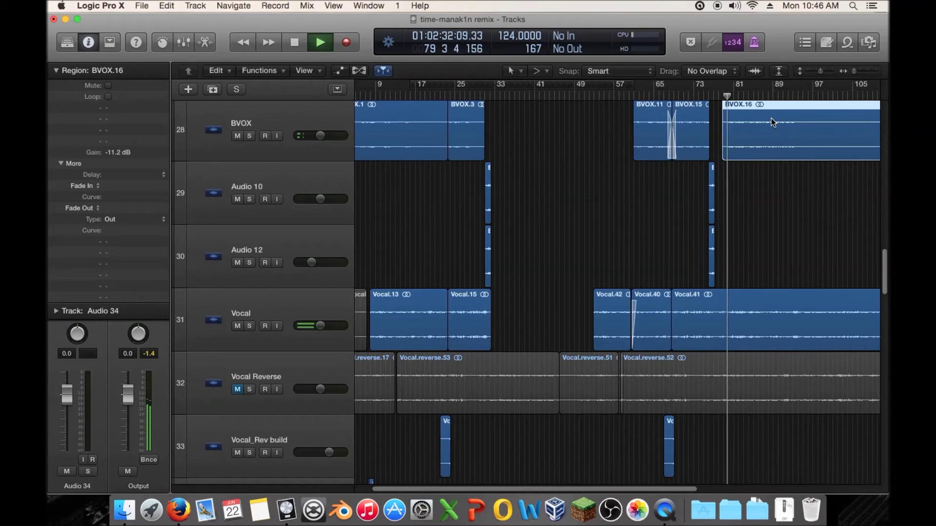
scroll(641, 117, "up", 4)
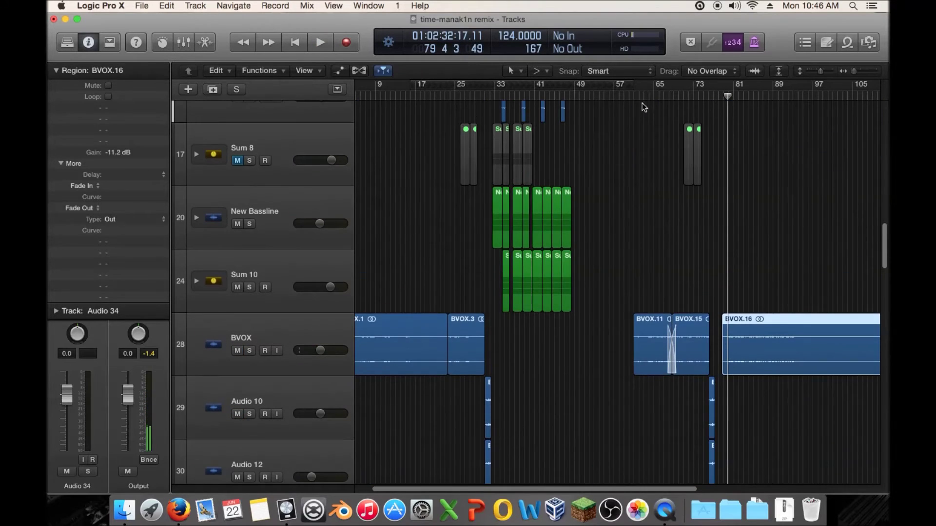
left_click(557, 96)
key("space")
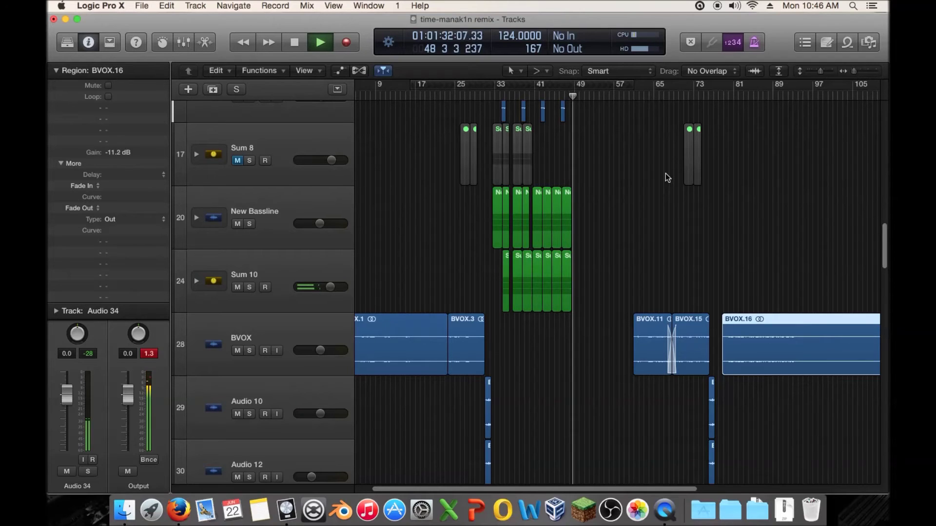
scroll(666, 175, "down", 10)
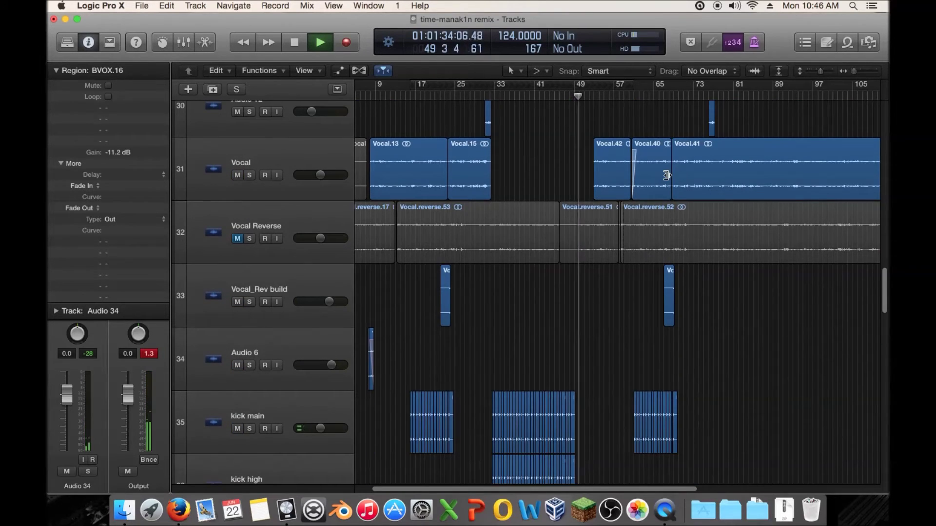
scroll(668, 177, "down", 1)
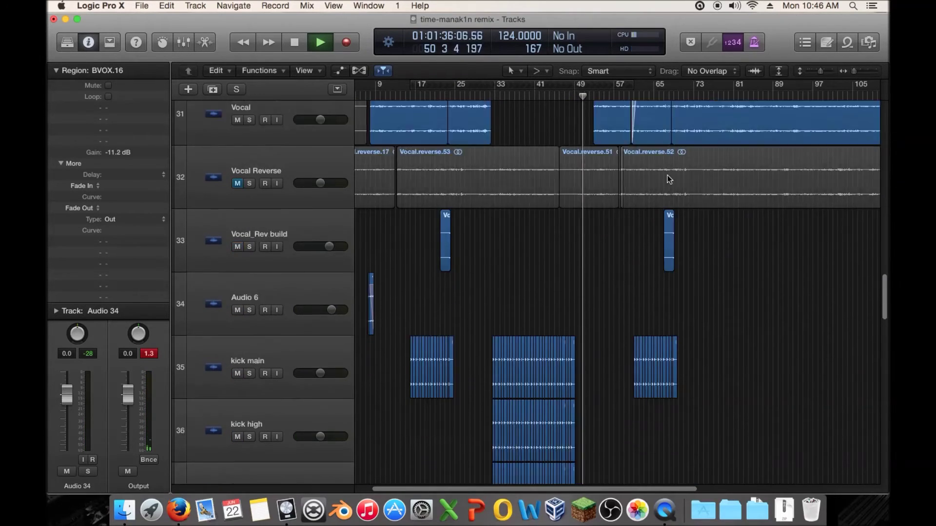
scroll(669, 178, "down", 2)
scroll(669, 180, "up", 2)
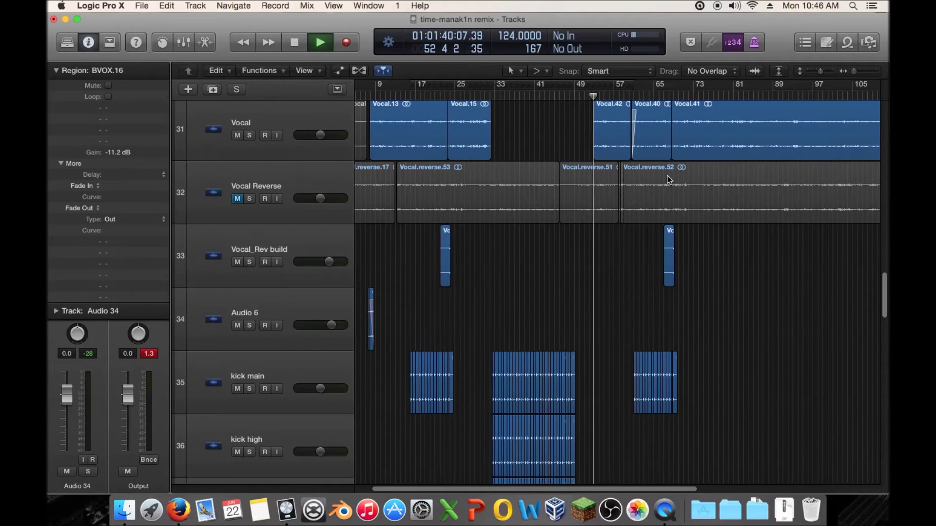
- Copy the Vocal_Rev build region near bar 22 to bar 51 on the same track
left_click_drag(444, 244, 586, 245)
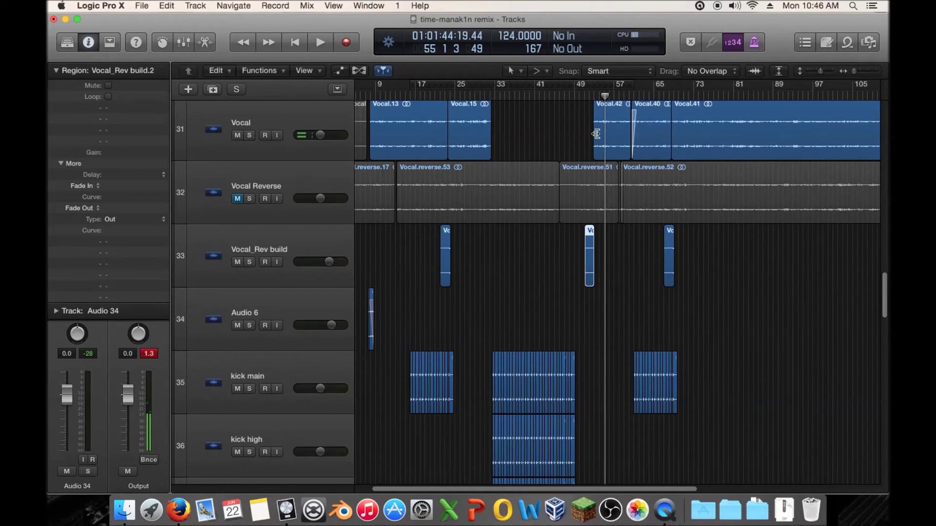
scroll(595, 137, "up", 3)
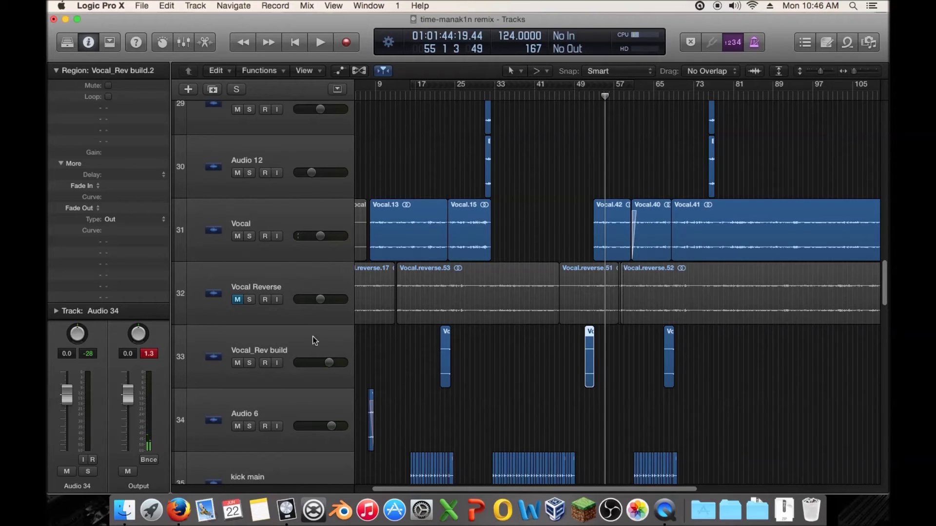
scroll(585, 107, "up", 5)
scroll(585, 118, "down", 4)
scroll(588, 122, "down", 1)
mouse_move(587, 359)
left_mouse_down()
mouse_move(565, 360)
mouse_move(588, 356)
left_mouse_up()
- Solo the Vocal_Rev build track and play its copied region from just before bar 51
left_click_drag(855, 71, 860, 72)
left_click(250, 339)
left_click(563, 96)
key("space")
- Try extending the end of the copied Vocal_Rev build region to late in bar 53, and pull it back to just past bar 53
left_click_drag(727, 358, 757, 359)
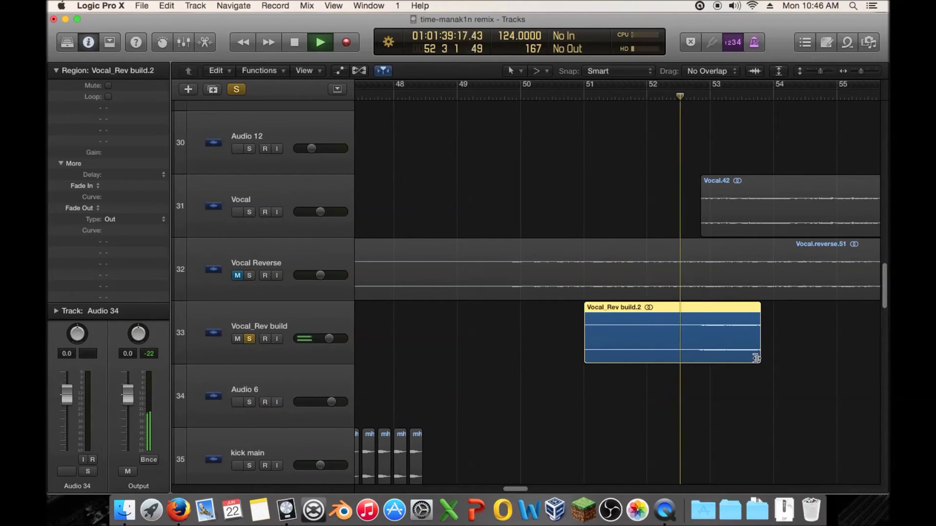
key("space")
left_click_drag(756, 358, 725, 359)
left_click(679, 95)
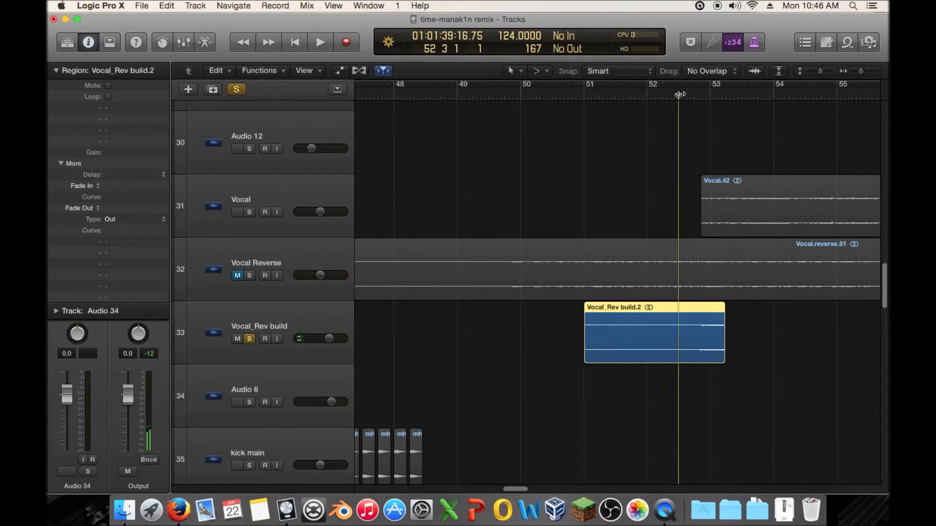
key("space")
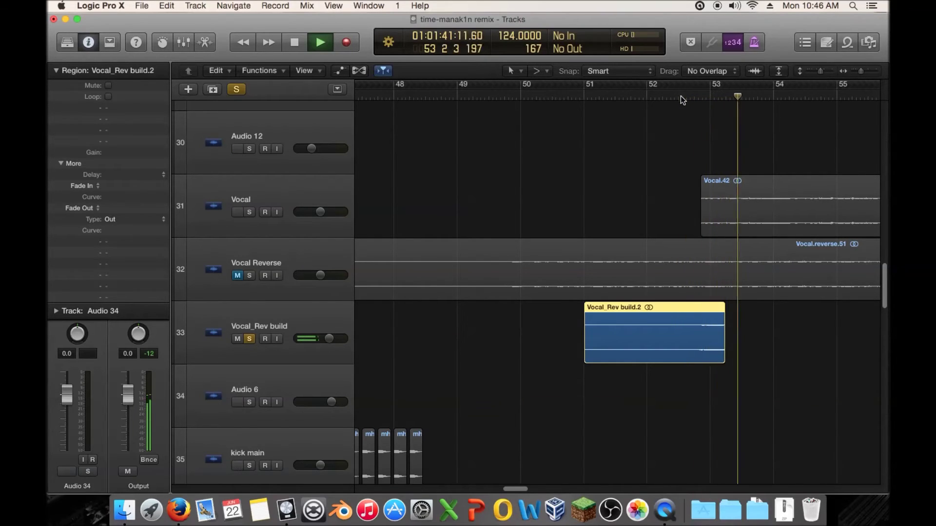
key("space")
- Shorten the end of the copied Vocal_Rev build region in small cuts to bar 53, replaying after each cut
mouse_move(723, 356)
left_mouse_down()
mouse_move(712, 357)
mouse_move(721, 358)
left_mouse_up()
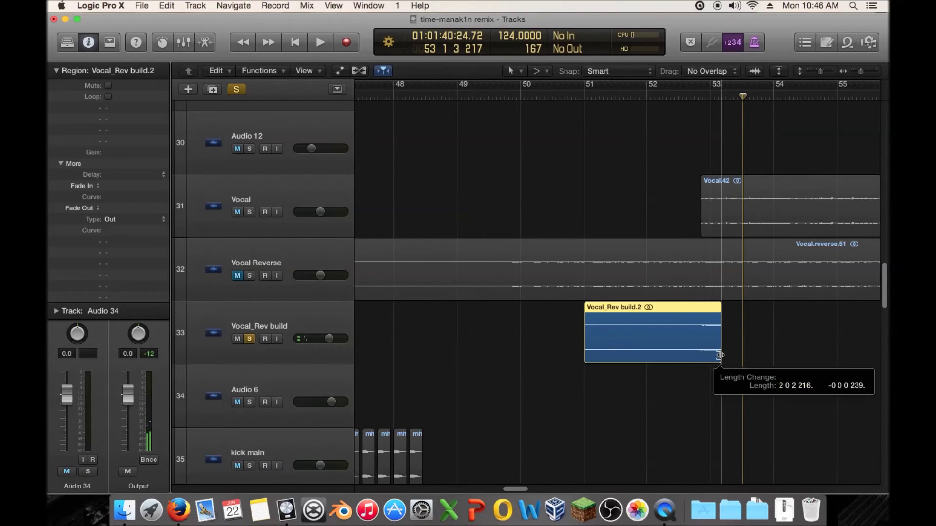
left_click(695, 97)
key("space")
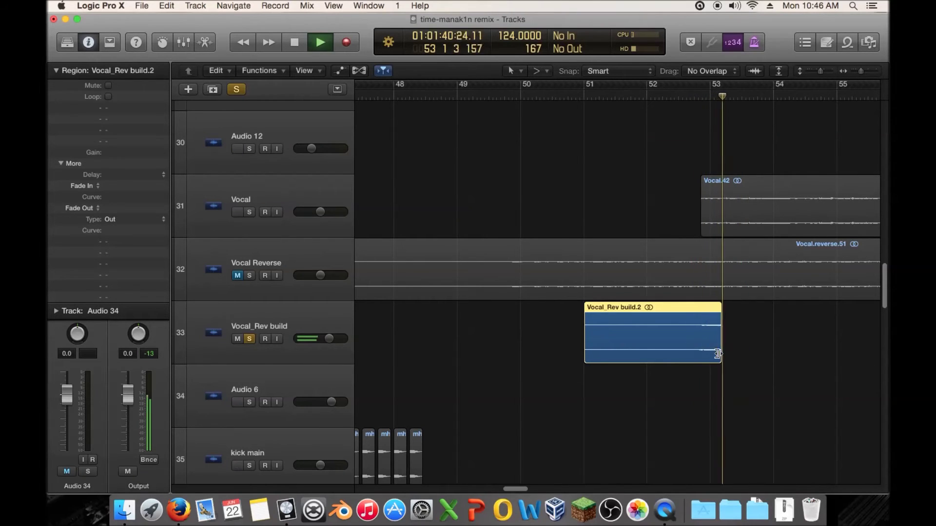
key("space")
left_click_drag(719, 358, 712, 357)
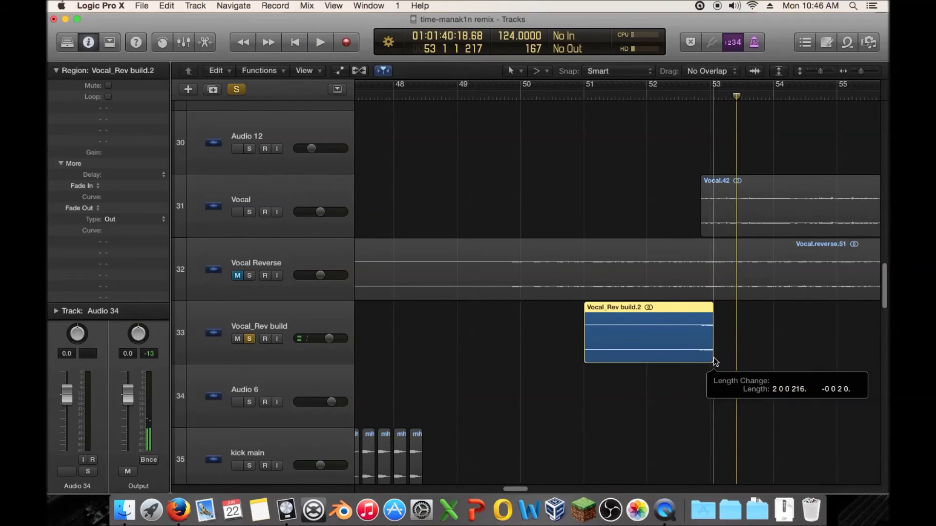
left_click(668, 97)
key("space")
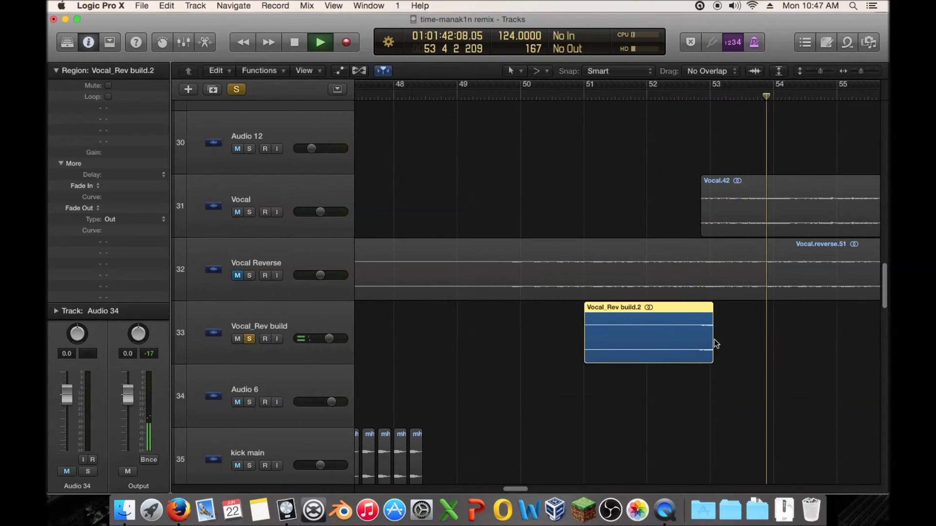
left_click(254, 316)
key("space")
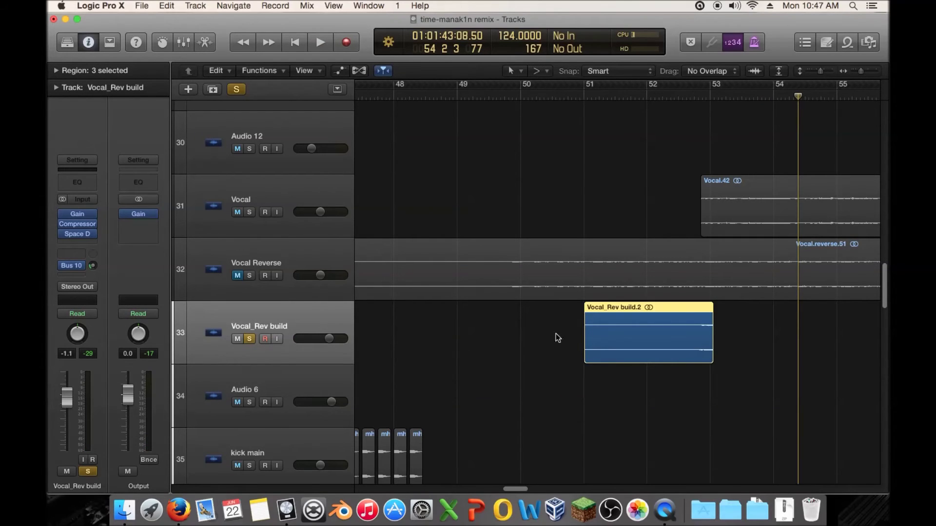
- Trim the end of the copied Vocal_Rev build region to the start of Vocal.42, check it by ear, and unsolo the track
left_click_drag(709, 352, 698, 352)
left_click(663, 97)
key("space")
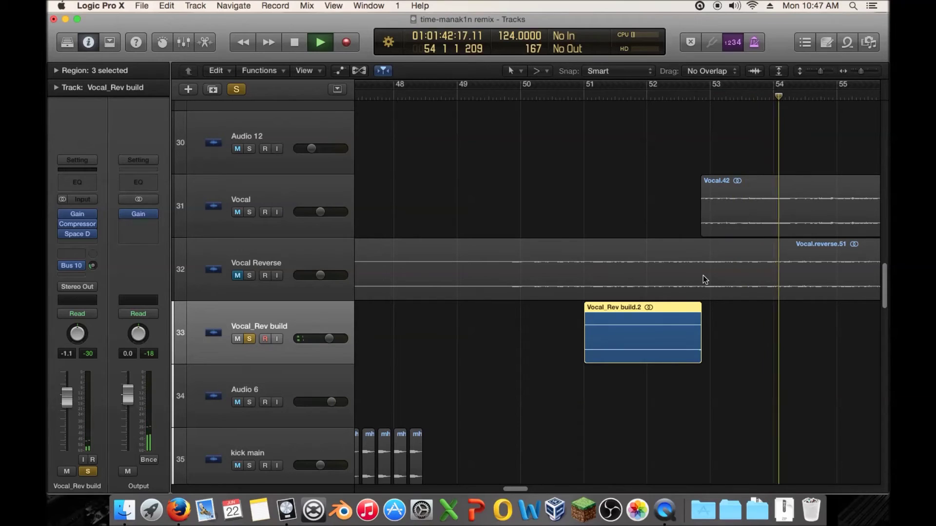
key("space")
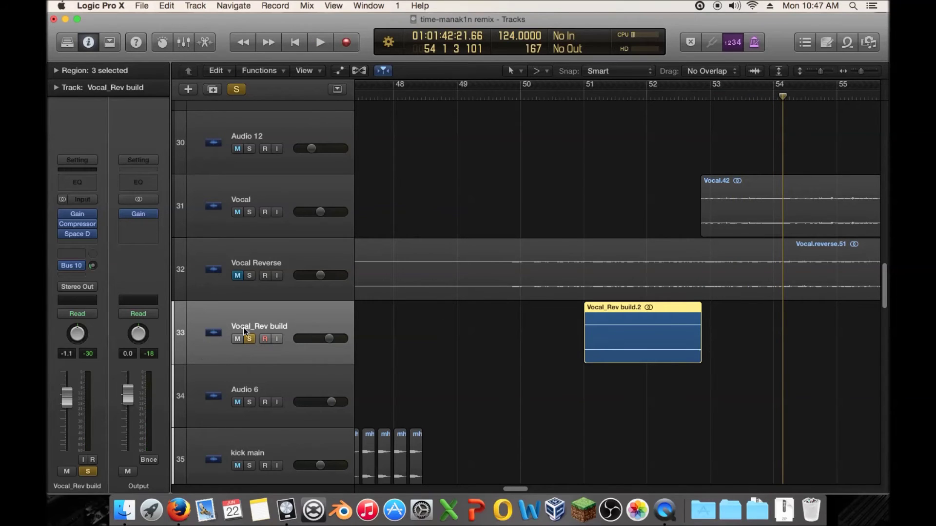
left_click(250, 339)
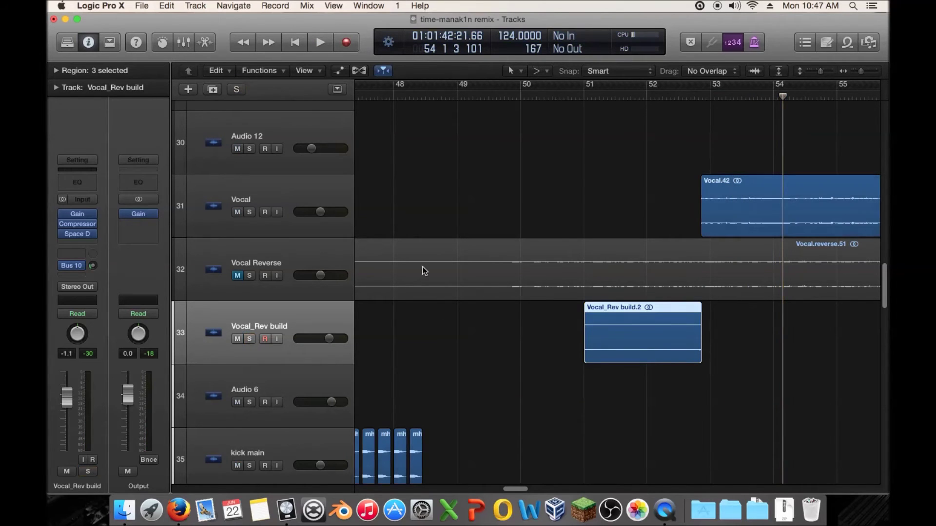
- Play all tracks from about bar 52 and look through the track list for material around the gap between bars 49 and 53
left_click(640, 86)
key("space")
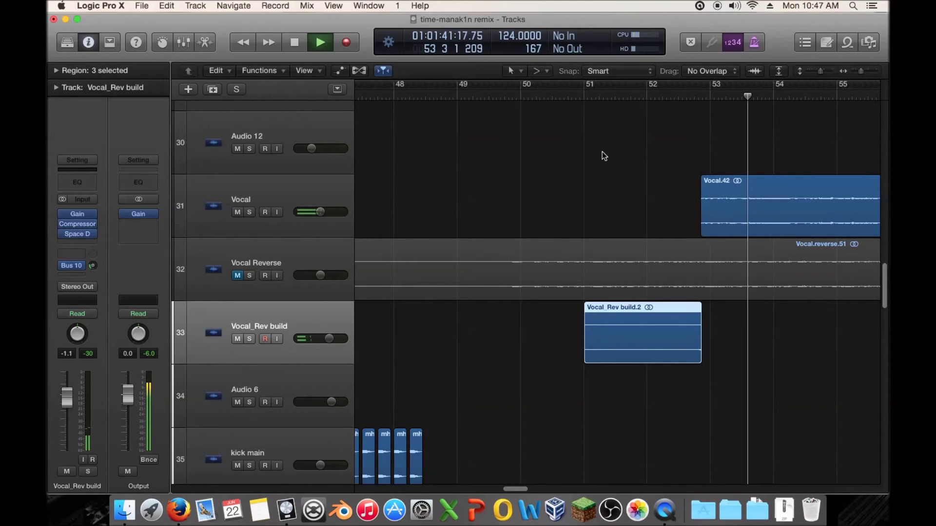
key("space")
scroll(635, 375, "down", 15)
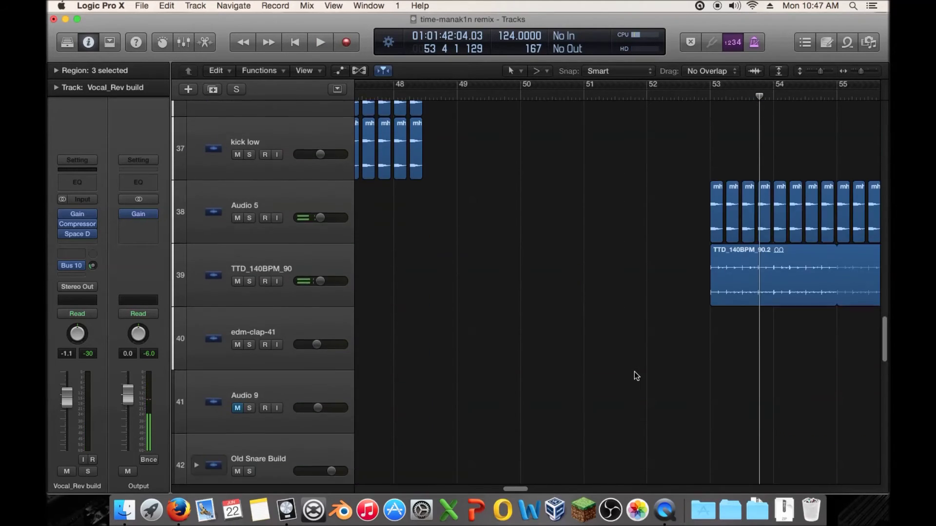
scroll(834, 429, "up", 20)
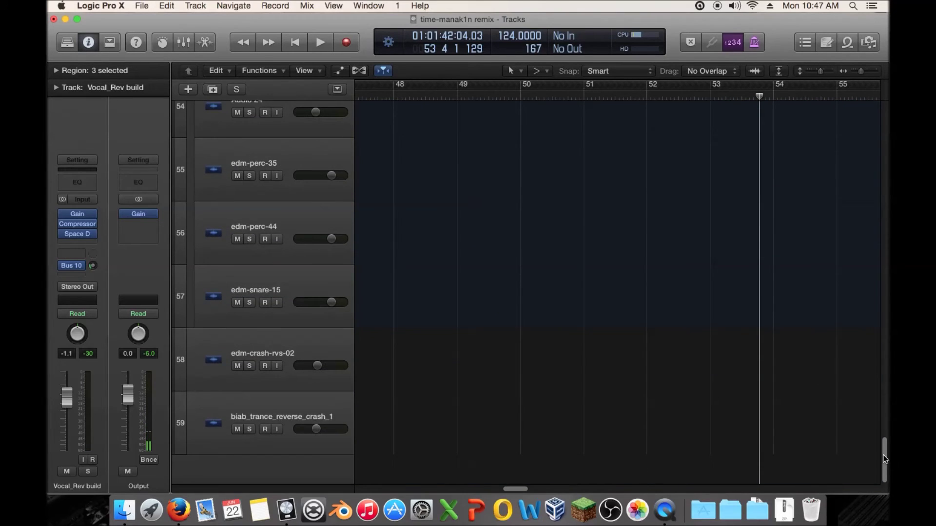
scroll(861, 163, "down", 20)
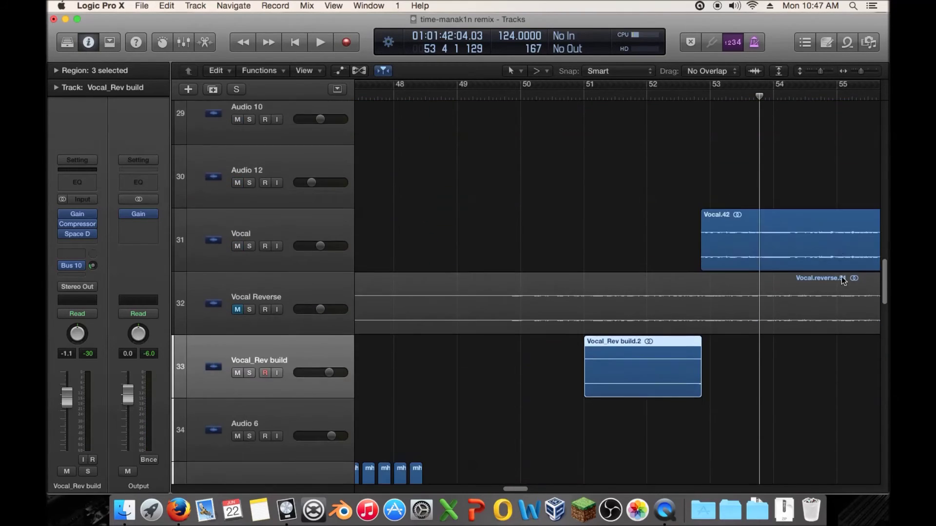
scroll(833, 403, "up", 20)
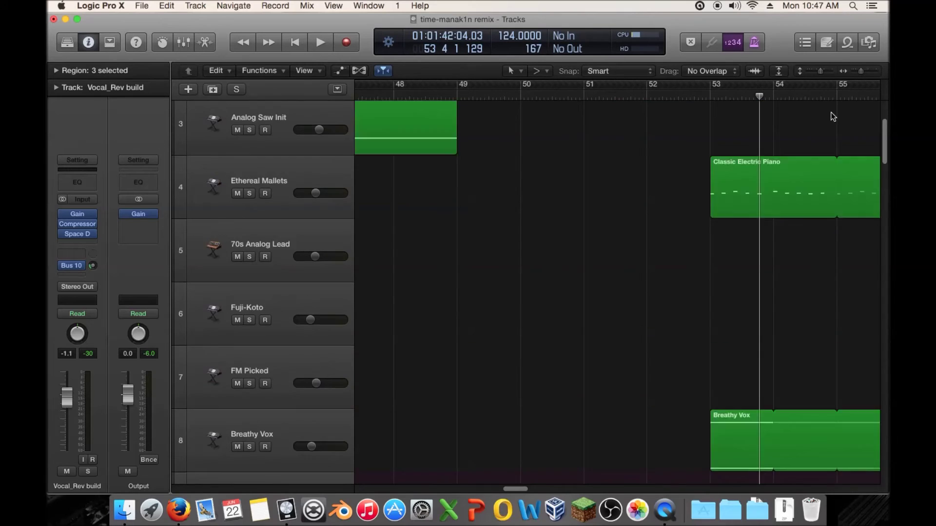
- Find the original Vocal_Rev build region at bar 22, solo its track, and play it through to about bar 26
scroll(839, 249, "down", 8)
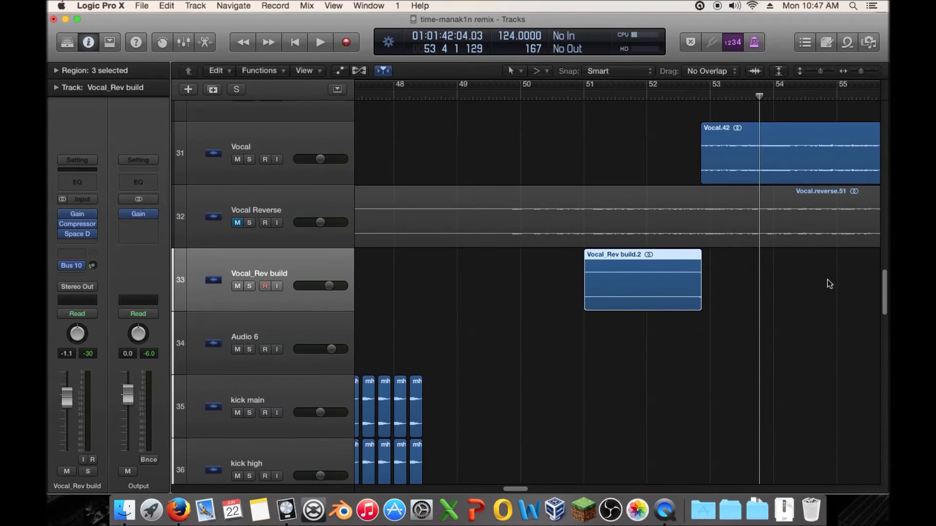
left_click_drag(525, 488, 463, 485)
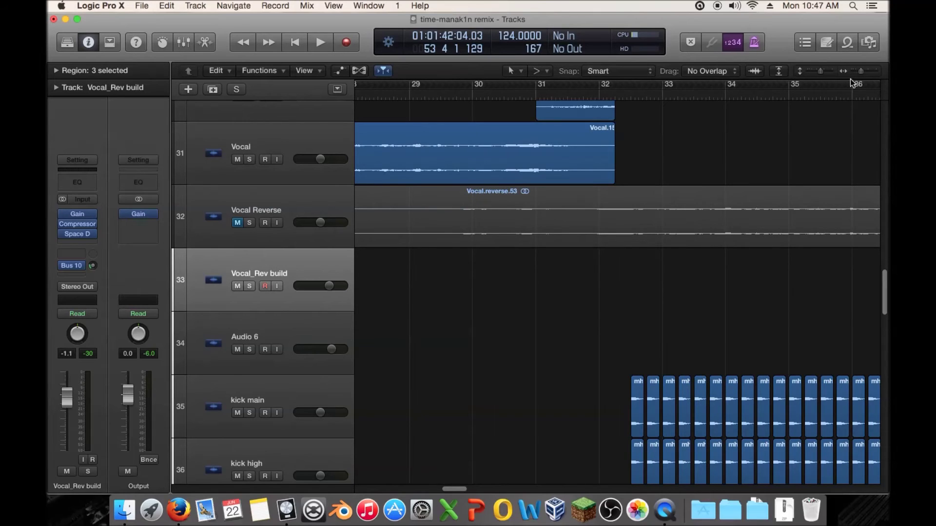
left_click_drag(860, 76, 857, 75)
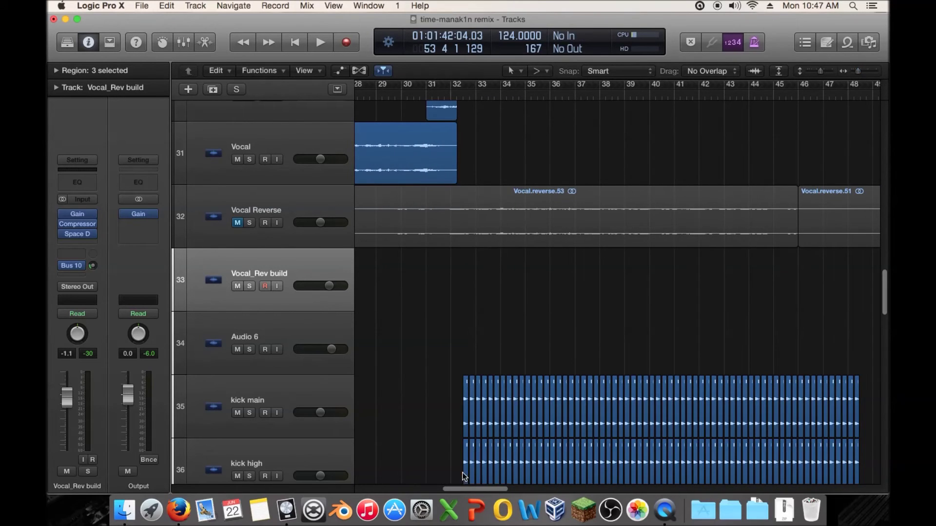
scroll(439, 466, "left", 10)
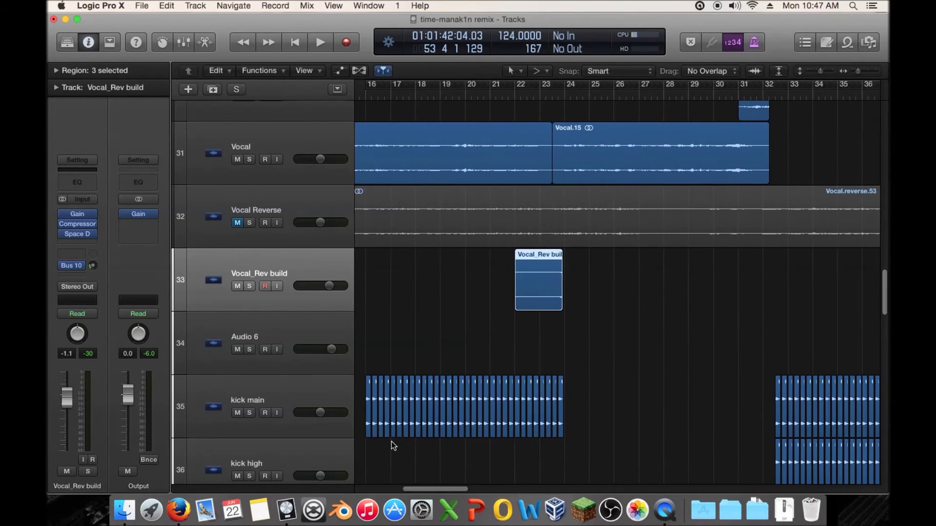
left_click(249, 286)
left_click(537, 104)
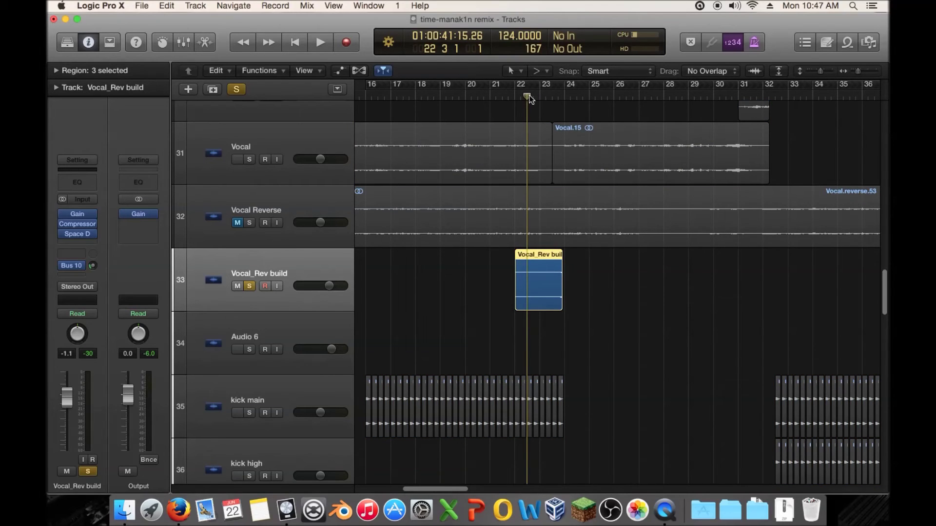
key("space")
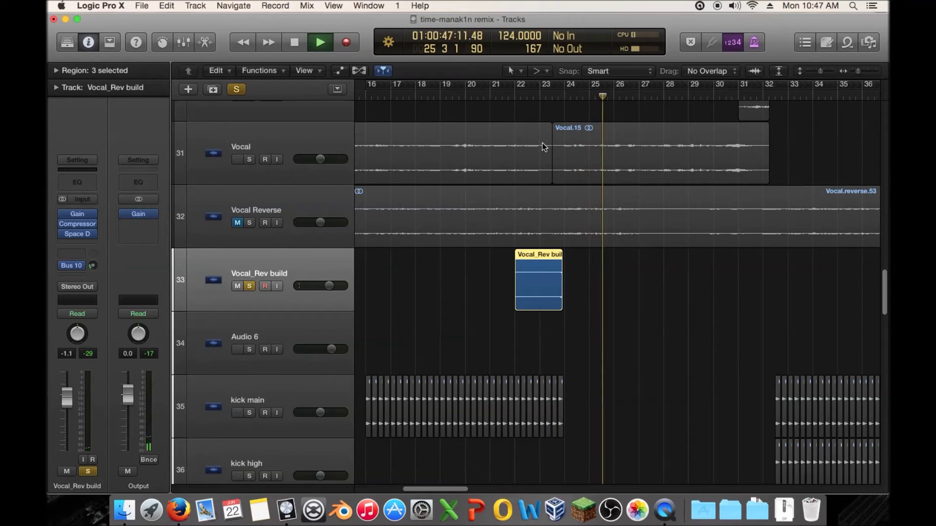
key("space")
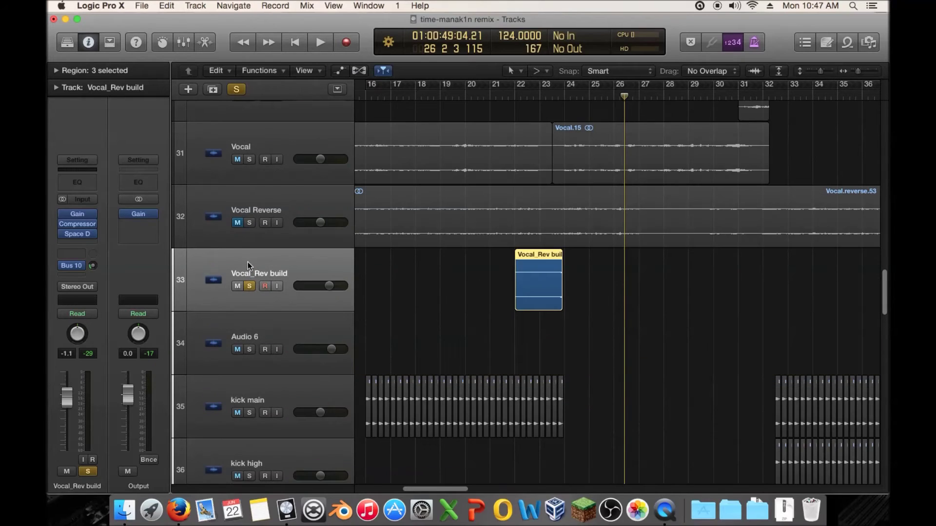
- Solo the Aux 4 return fed by Bus 10 and listen to the end of the original Vocal_Rev build region around bar 23
left_click(74, 265)
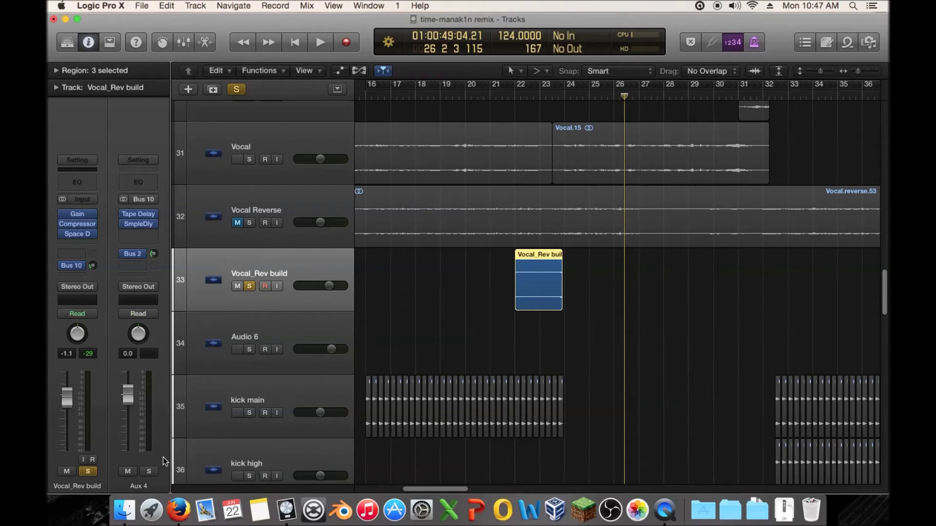
left_click(149, 471)
left_click(539, 92)
key("space")
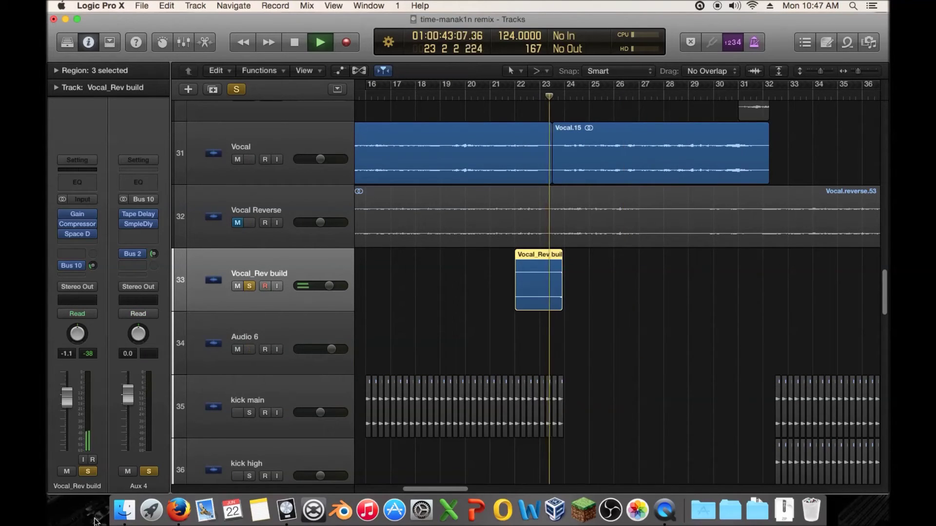
left_click(553, 97)
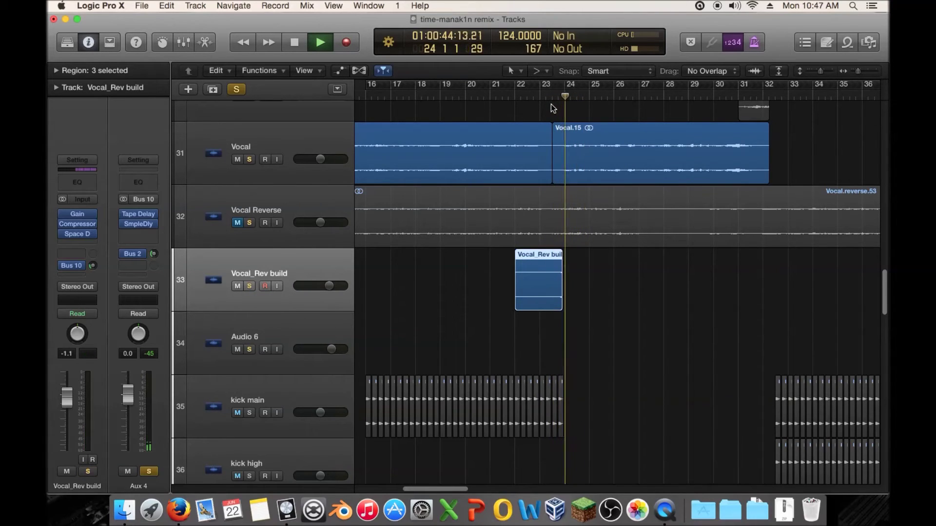
key("space")
- Mute the Vocal track and replay from about bar 23, toggling solo on Vocal_Rev build to isolate its delay tail
scroll(770, 213, "right", 15)
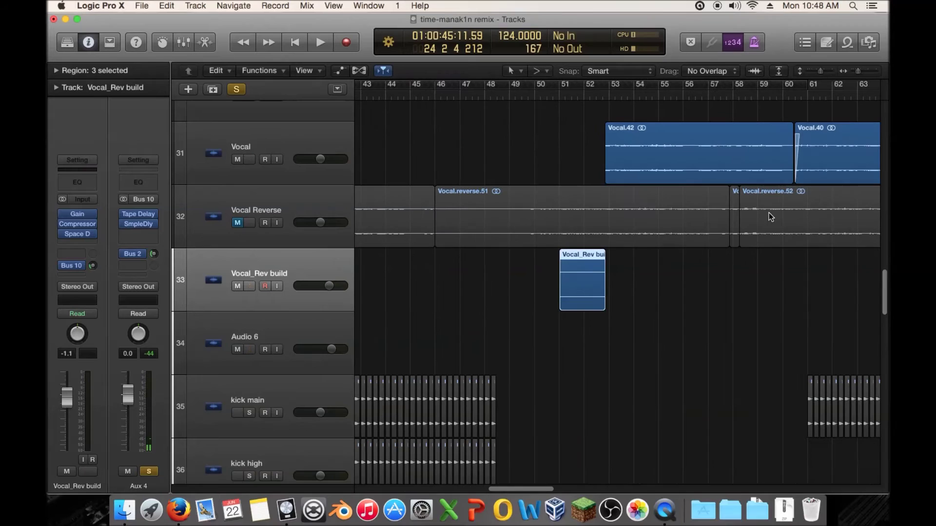
scroll(727, 213, "up", 10)
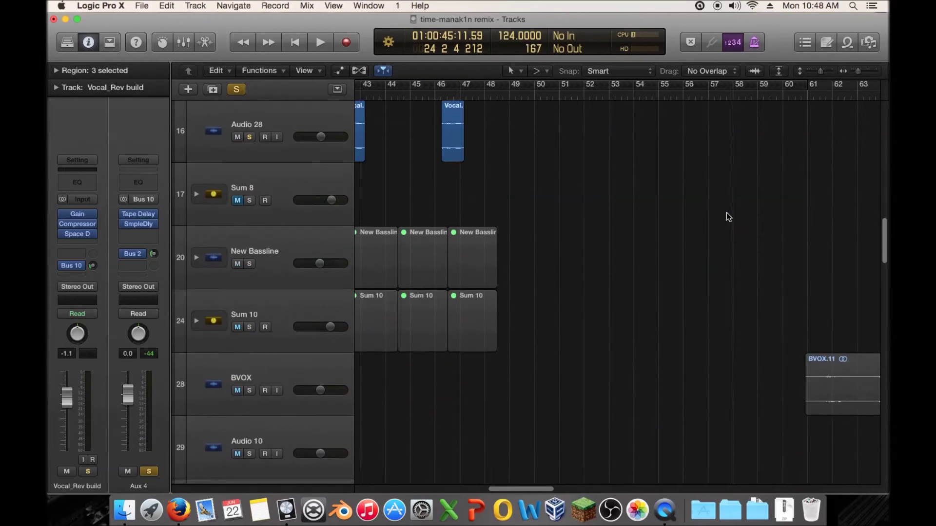
scroll(726, 213, "down", 10)
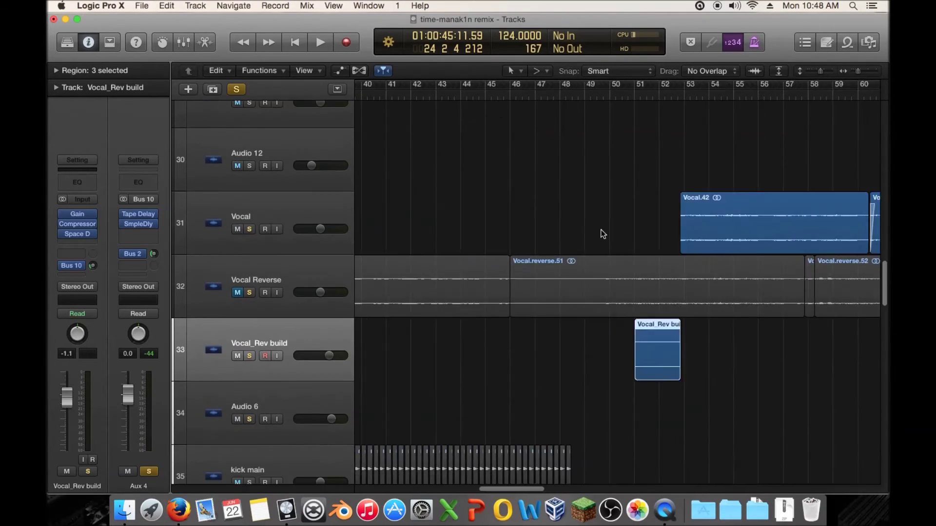
scroll(544, 218, "left", 15)
left_click(236, 184)
scroll(654, 100, "left", 7)
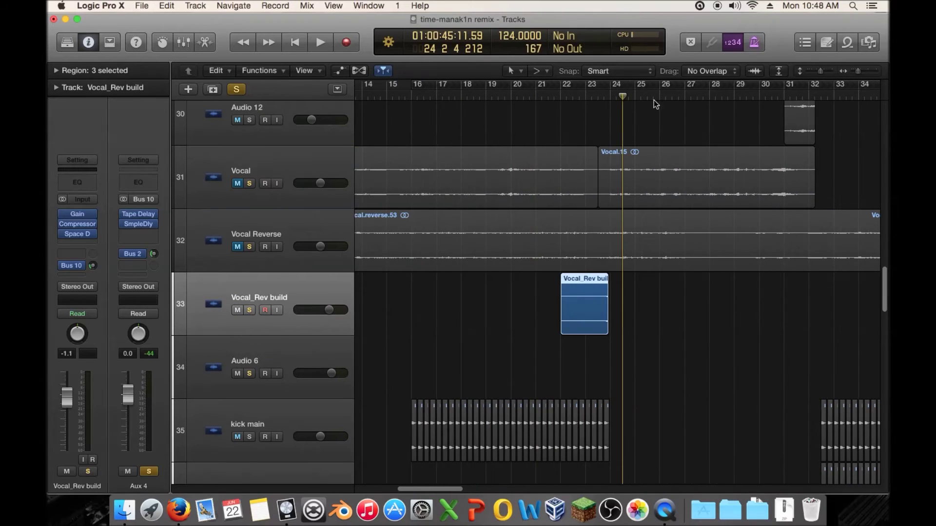
double_click(594, 93)
left_click(250, 311)
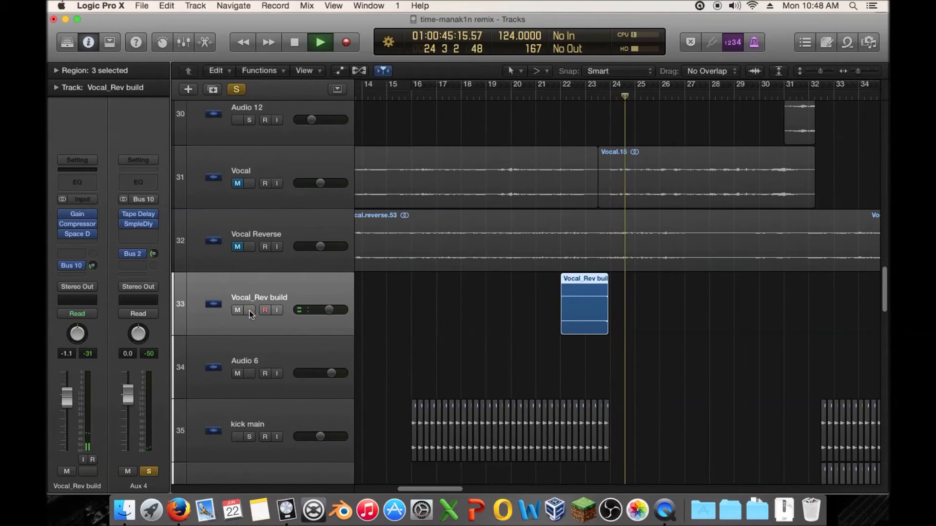
left_click(249, 311)
left_click(593, 95)
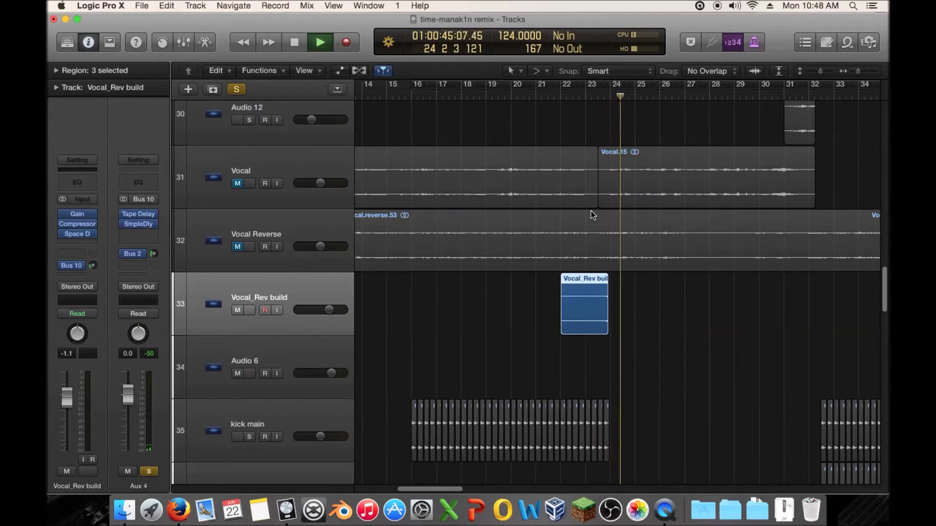
key("space")
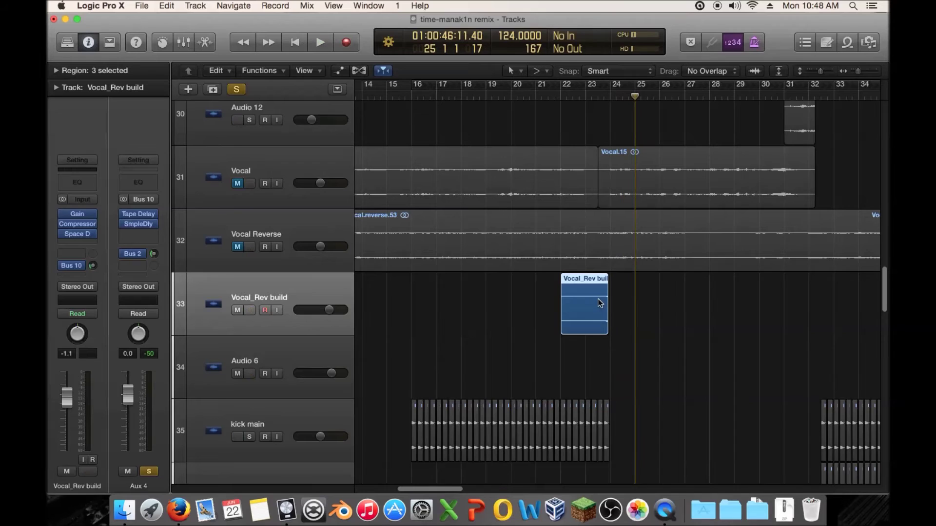
- Inspect the original Vocal_Rev build waveform up close and play from bar 23, briefly muting its track to compare
left_click_drag(861, 71, 833, 68)
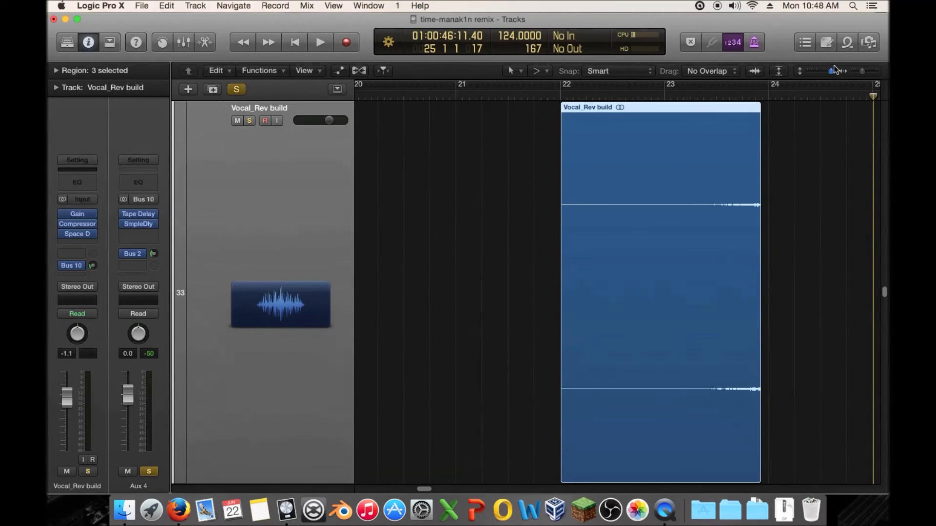
double_click(665, 94)
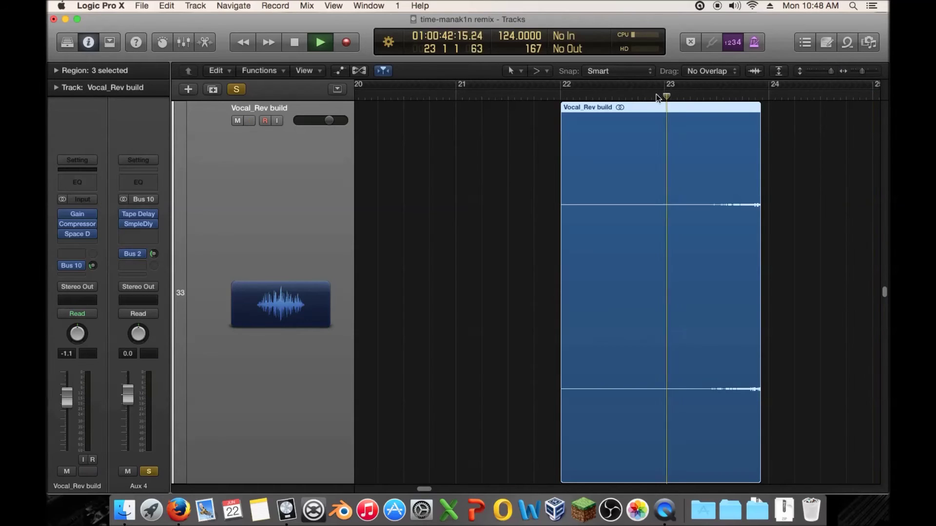
left_click(236, 121)
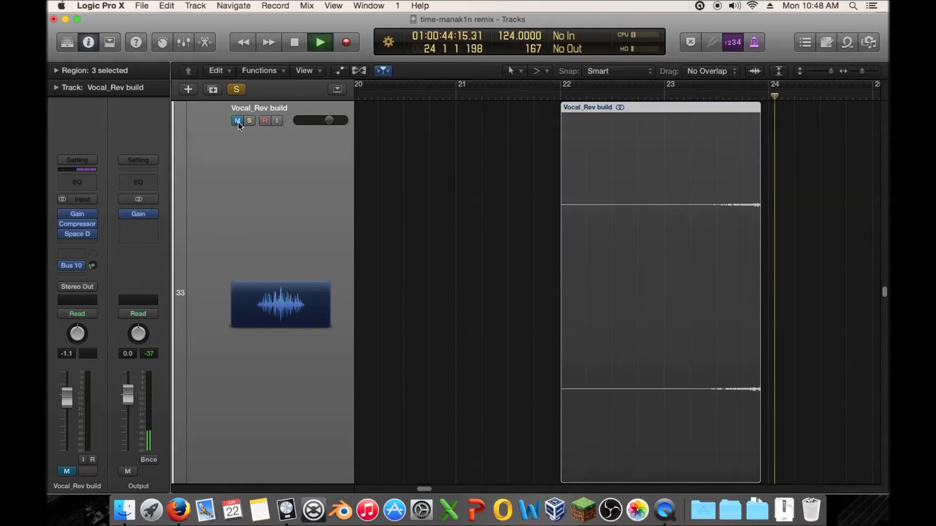
left_click(237, 120)
key("space")
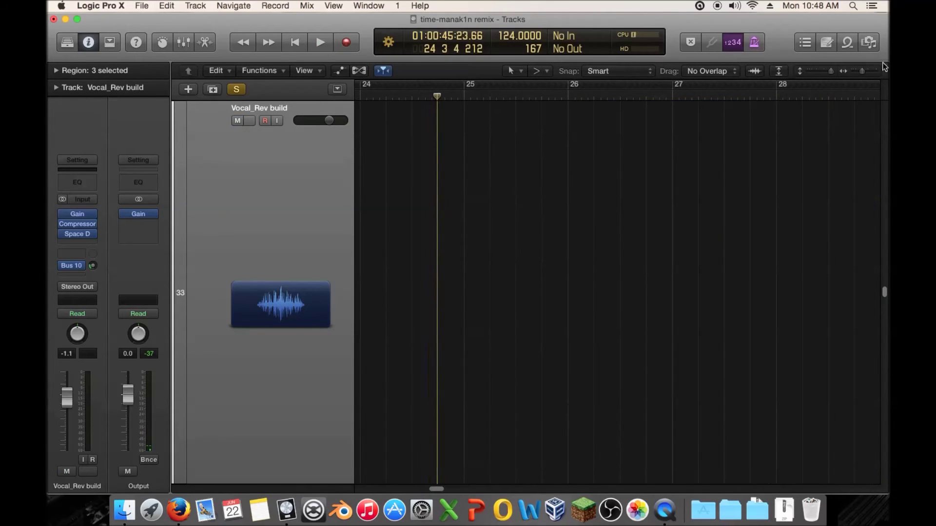
- Turn off solo on the Vocal_Rev build track and bring the whole arrangement back into view
left_click_drag(864, 71, 854, 71)
left_click(669, 195)
key("s")
scroll(331, 174, "up", 3)
left_click(250, 218)
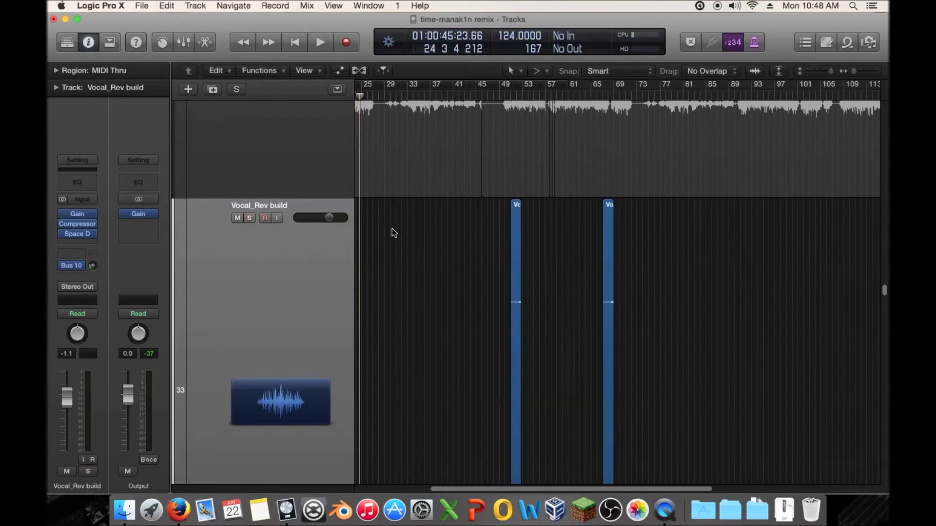
left_click_drag(856, 66, 818, 74)
scroll(553, 226, "up", 8)
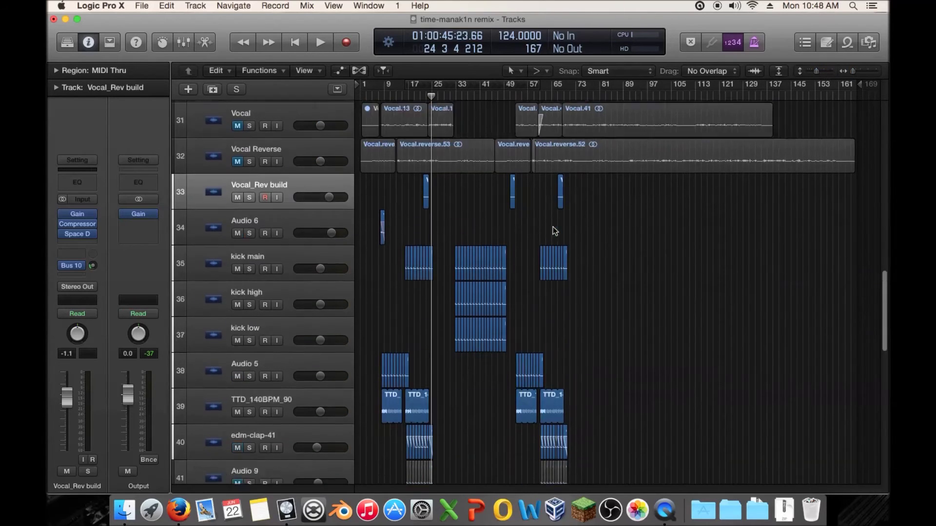
- Unmute the Vocal track during playback and replay the transition from about bar 48 into bar 53
left_click(510, 97)
key("space")
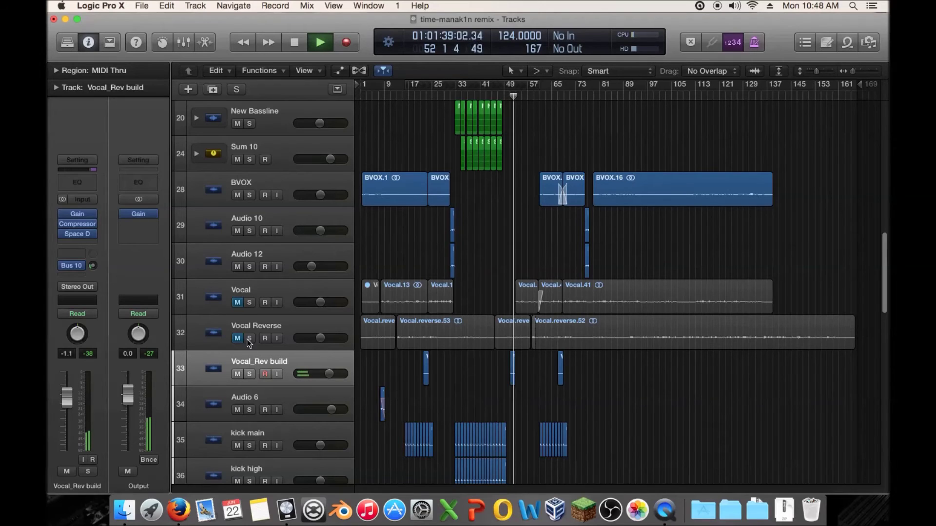
left_click(238, 302)
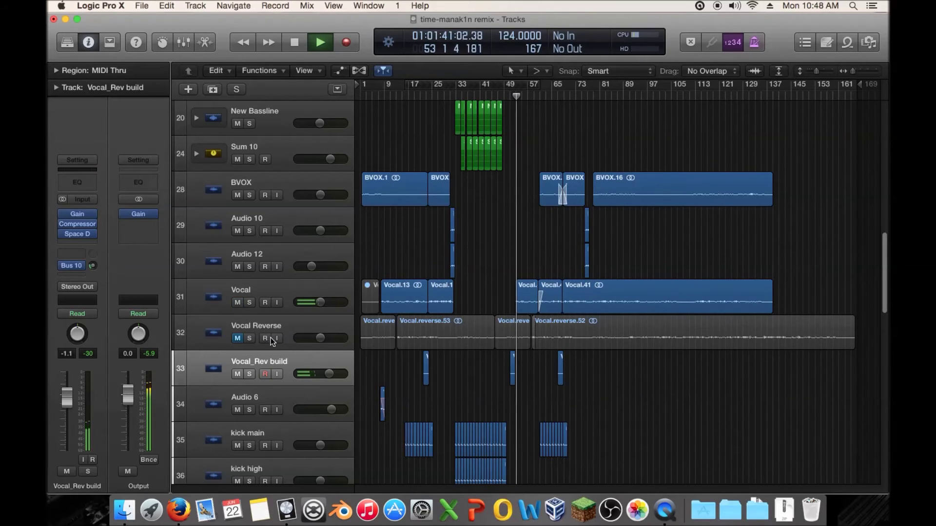
left_click_drag(850, 73, 859, 73)
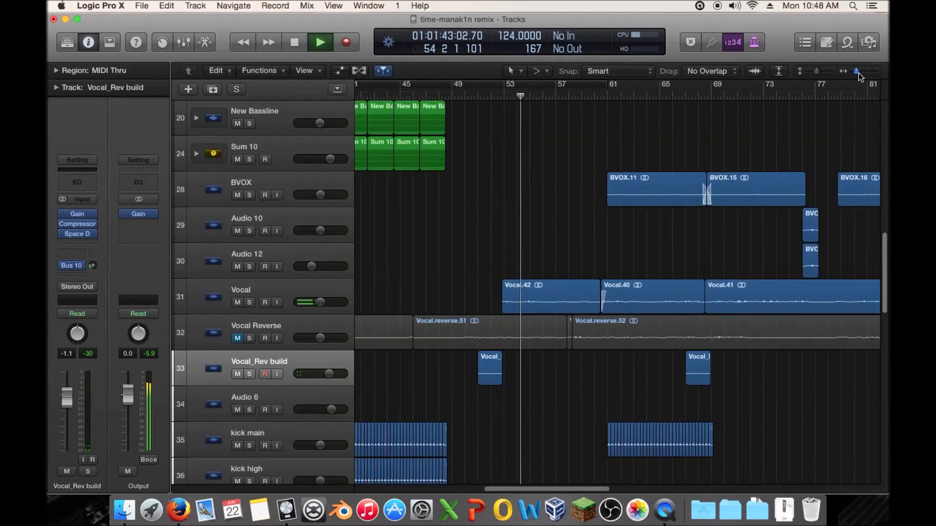
left_click(422, 98)
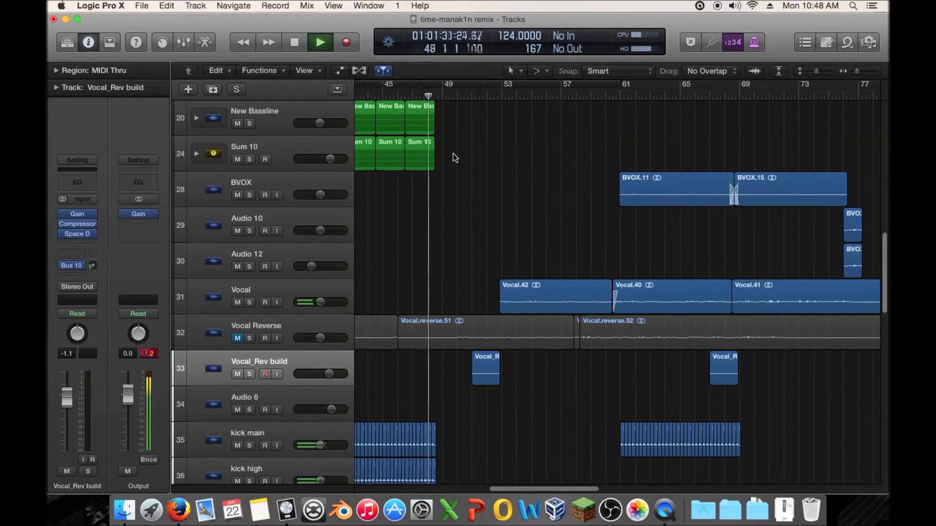
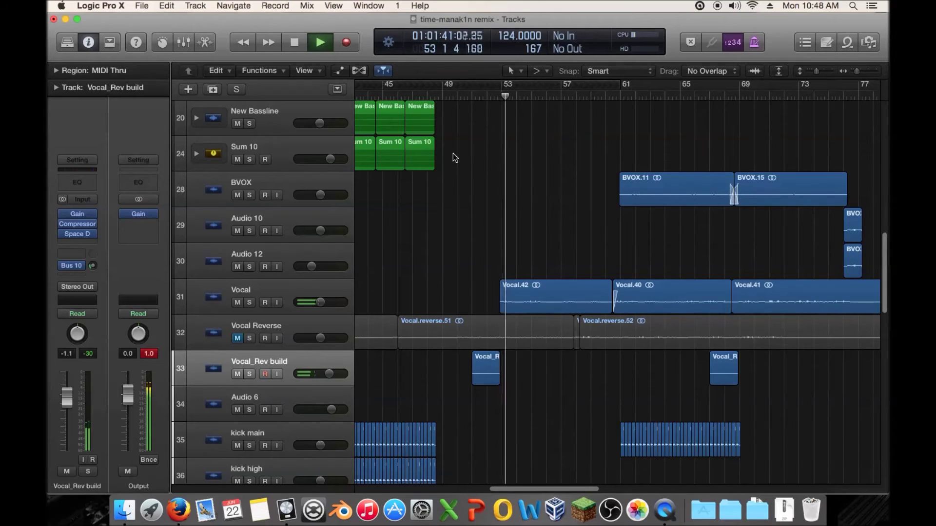
key("space")
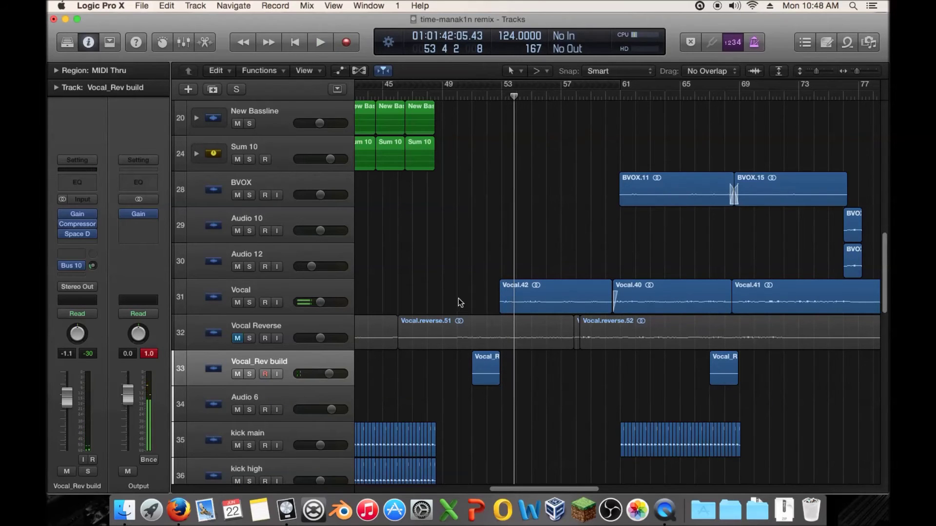
- Trim the end of the copied Vocal_Rev build region by about one beat and replay into bar 53
left_click_drag(857, 71, 870, 73)
scroll(424, 385, "left", 3)
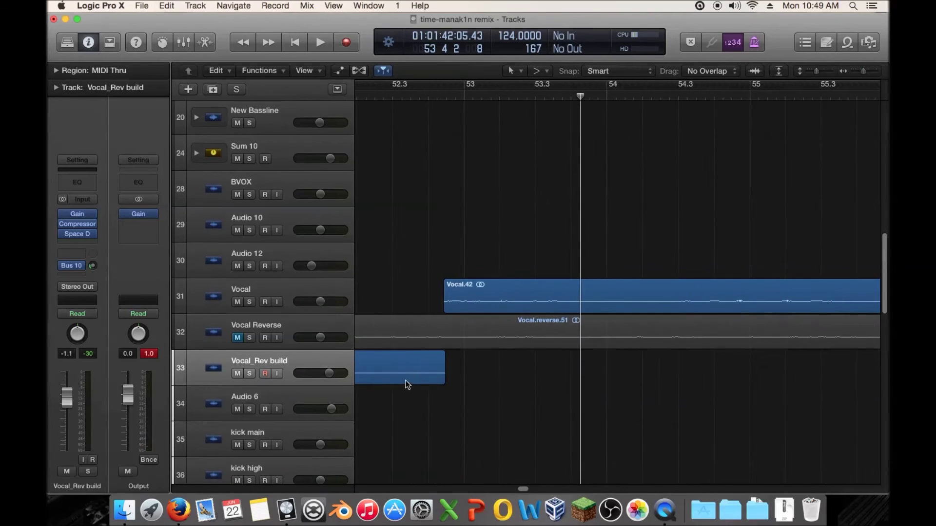
left_click_drag(440, 381, 414, 380)
scroll(534, 369, "left", 1)
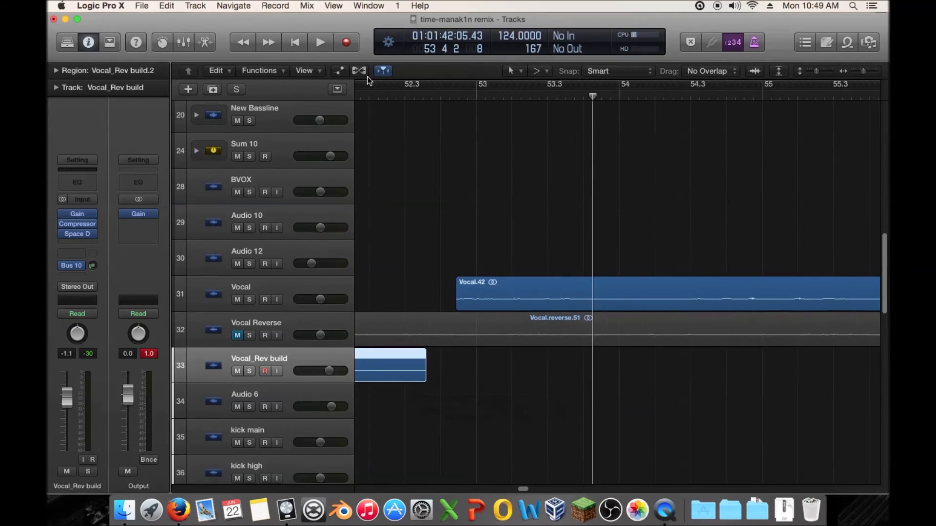
left_click(365, 93)
key("space")
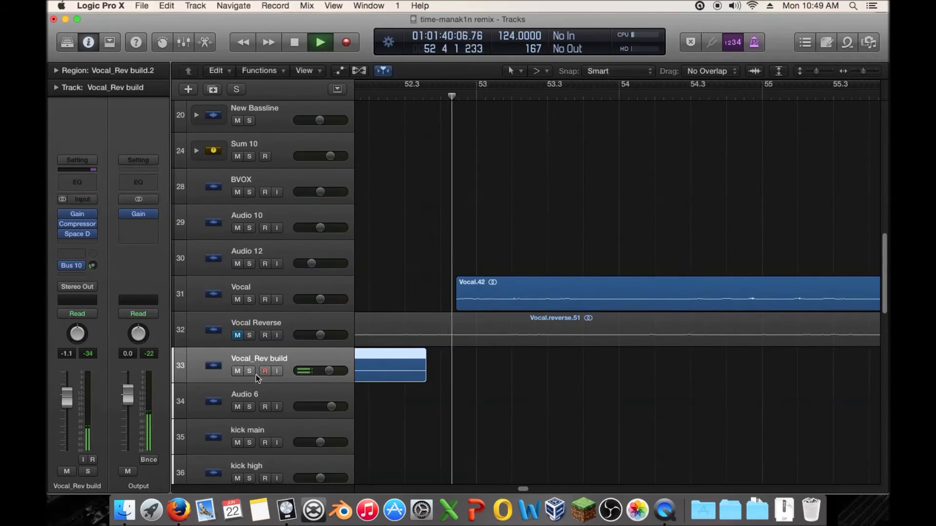
key("space")
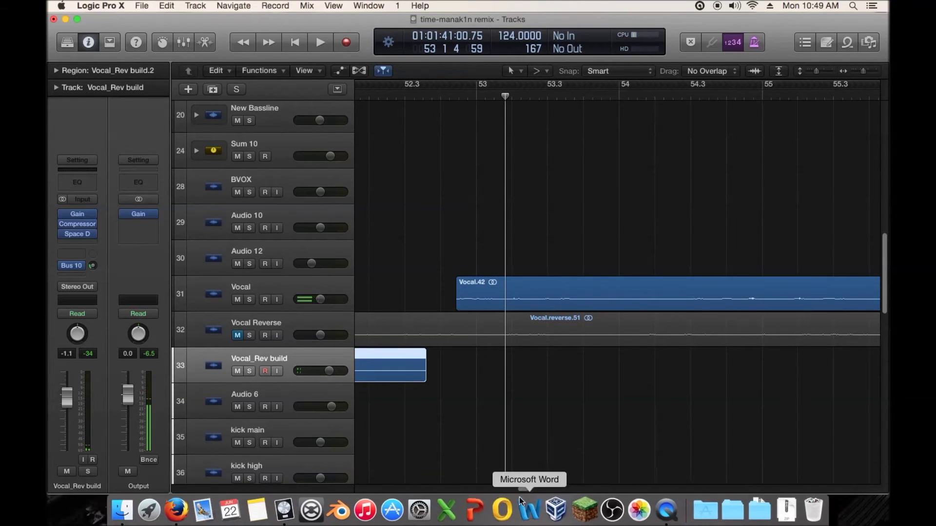
- Move the copied Vocal_Rev build region about one beat later so it ends at the start of Vocal.42
scroll(560, 380, "left", 5)
left_click_drag(573, 375, 604, 371)
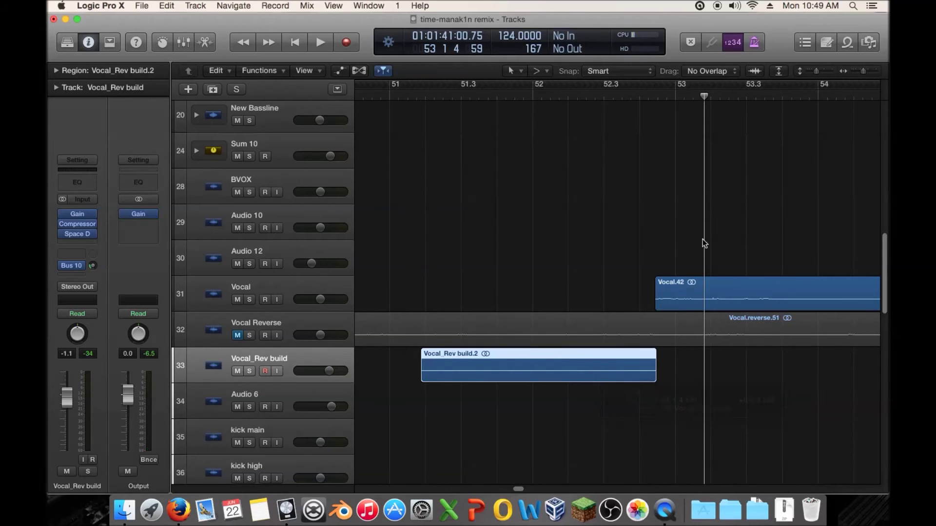
left_click(853, 72)
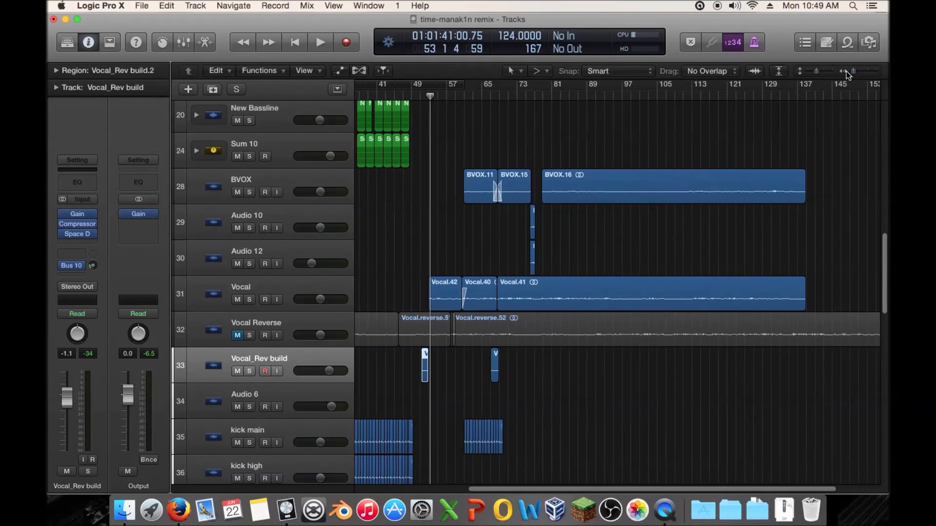
- Select all regions from bar 53 onward across the tracks, leaving out the Vocal Reverse regions but keeping the Vocal_Rev build copy
scroll(442, 143, "up", 15)
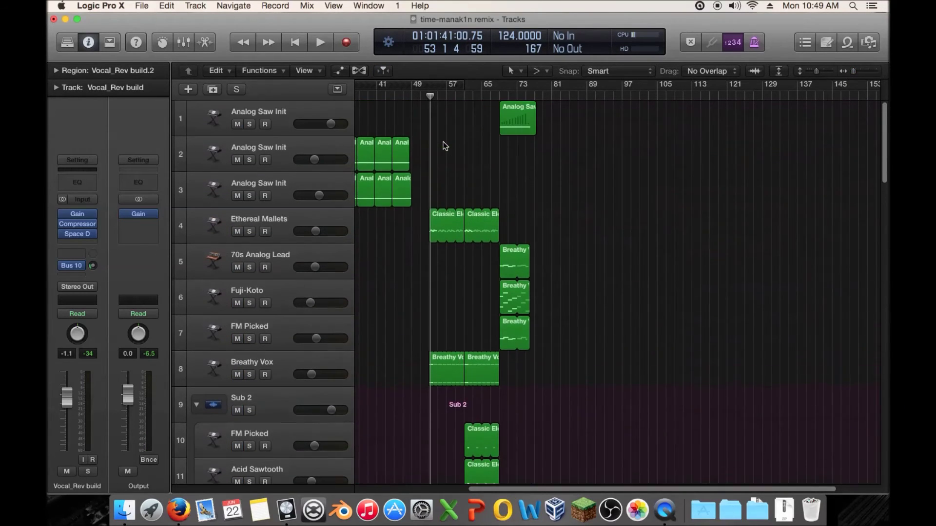
left_click_drag(435, 107, 548, 487)
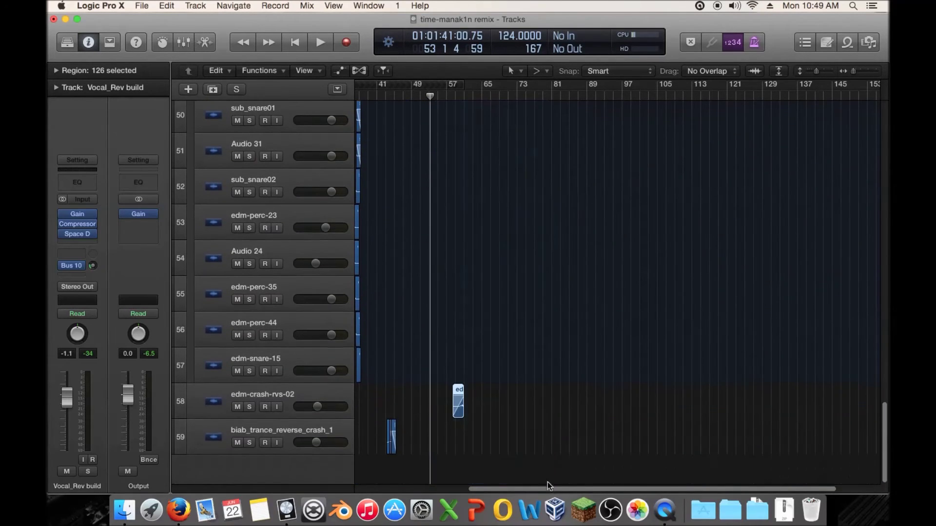
scroll(557, 323, "up", 15)
scroll(556, 323, "up", 5)
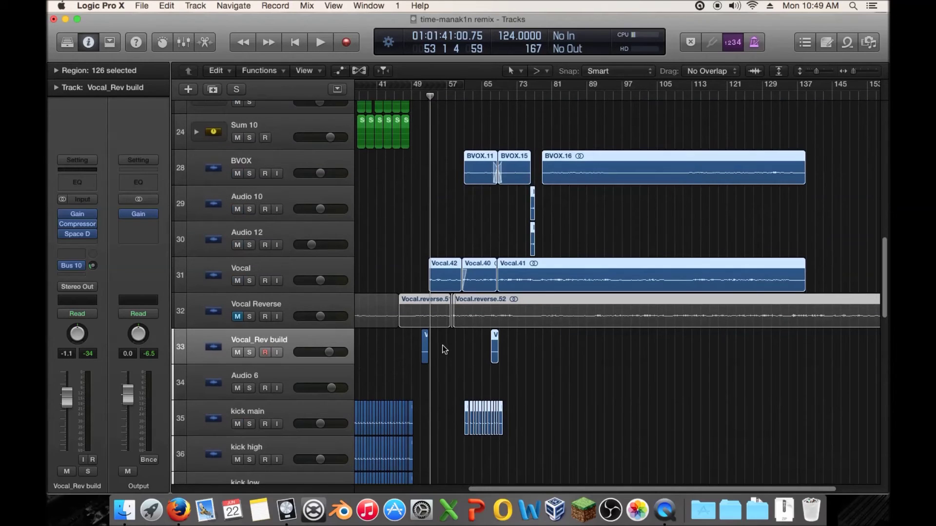
left_click(479, 311, "shift")
left_click_drag(854, 72, 857, 72)
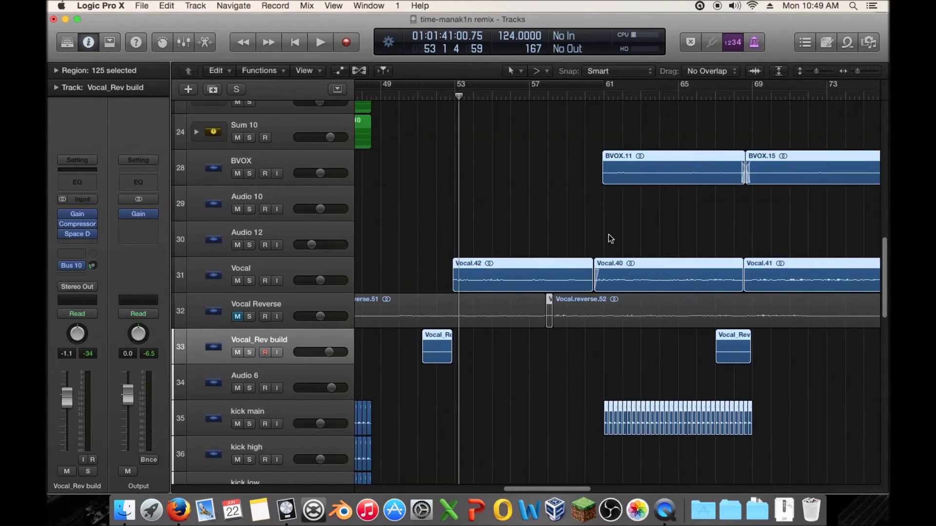
left_click(550, 302, "shift")
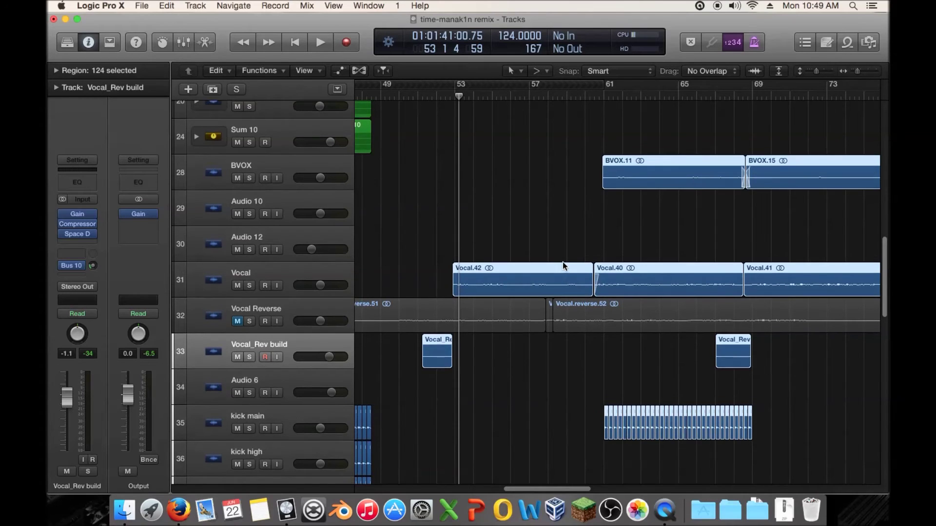
- Move the selected regions two bars earlier, so the Ethereal Mallets part starts at bar 51, and move their track automation along
scroll(563, 262, "up", 2)
scroll(565, 258, "up", 15)
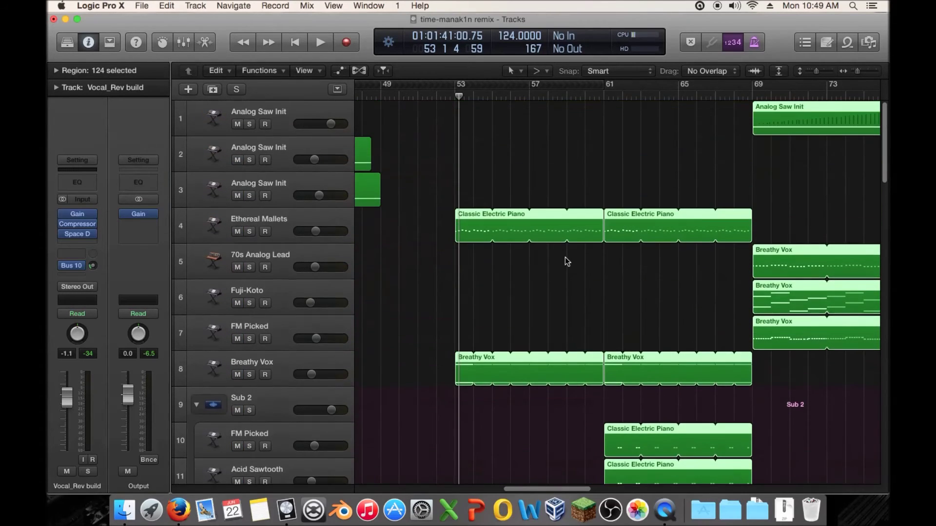
left_click_drag(458, 230, 443, 233)
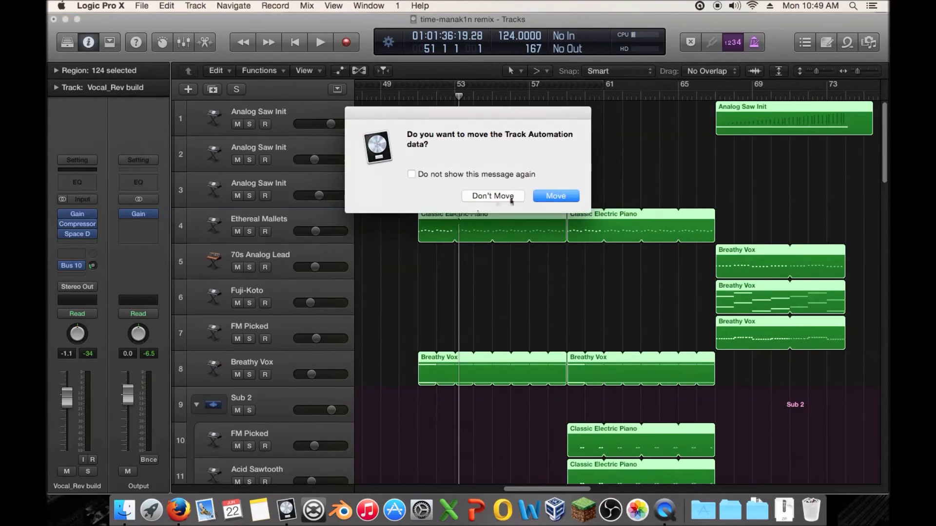
left_click(551, 200)
scroll(551, 217, "down", 15)
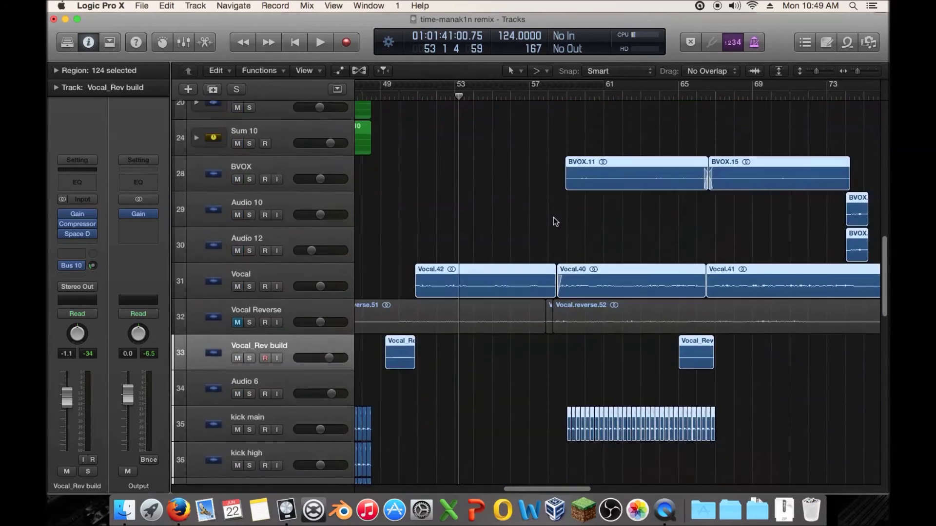
- On track 1 (Analog Saw Init), drop the volume ramp's start to -∞ dB just before bar 67 and bend its rise with the Automation Curve Tool
key("a")
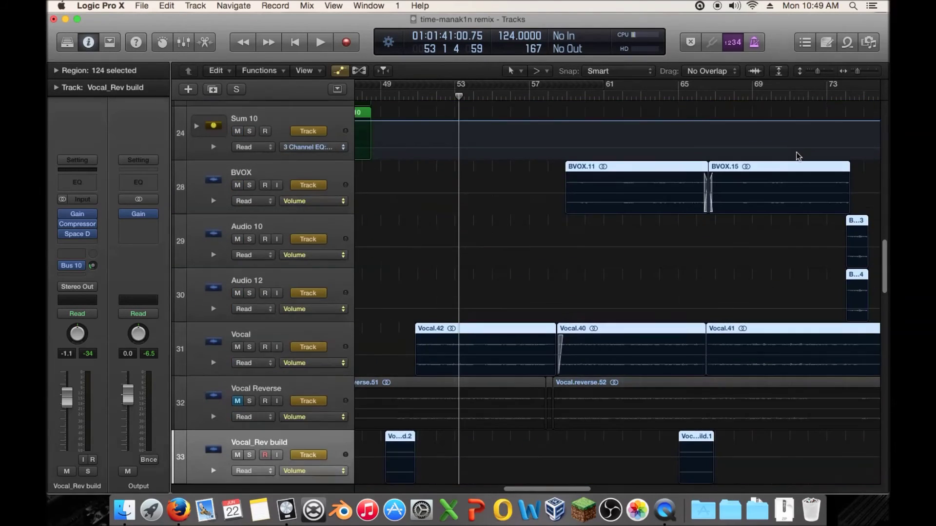
left_click_drag(882, 273, 884, 130)
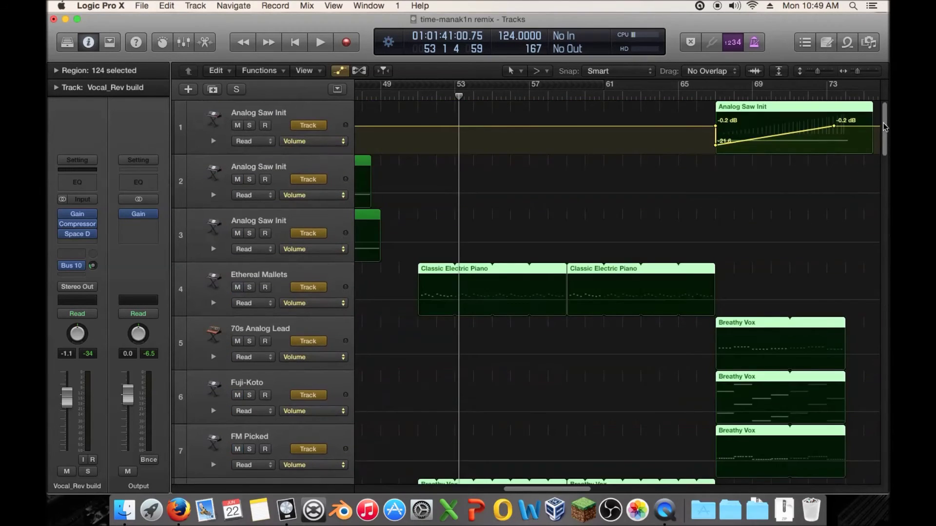
left_click_drag(715, 126, 708, 153)
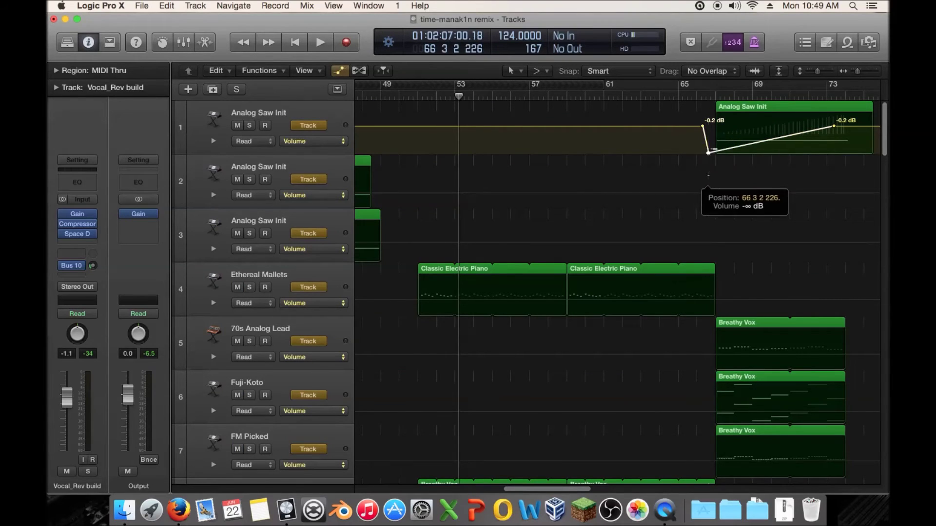
left_click(546, 74)
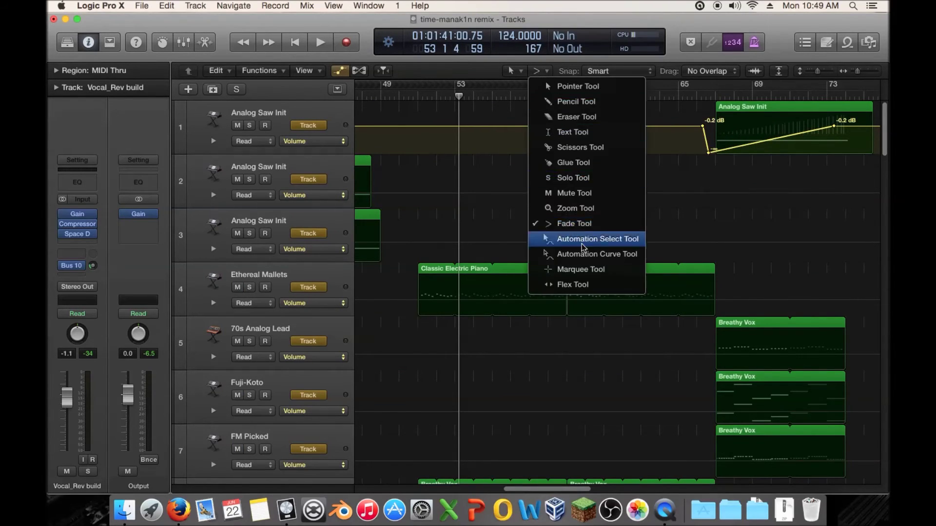
left_click(607, 252)
left_click_drag(775, 142, 773, 125)
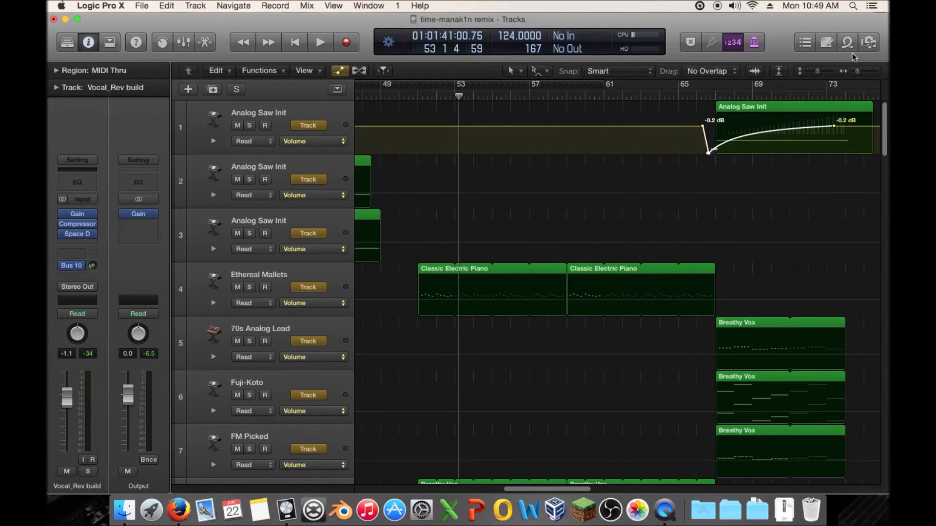
- Play the shifted arrangement from bar 48 to just past bar 53 to check the transition
left_click_drag(859, 70, 855, 70)
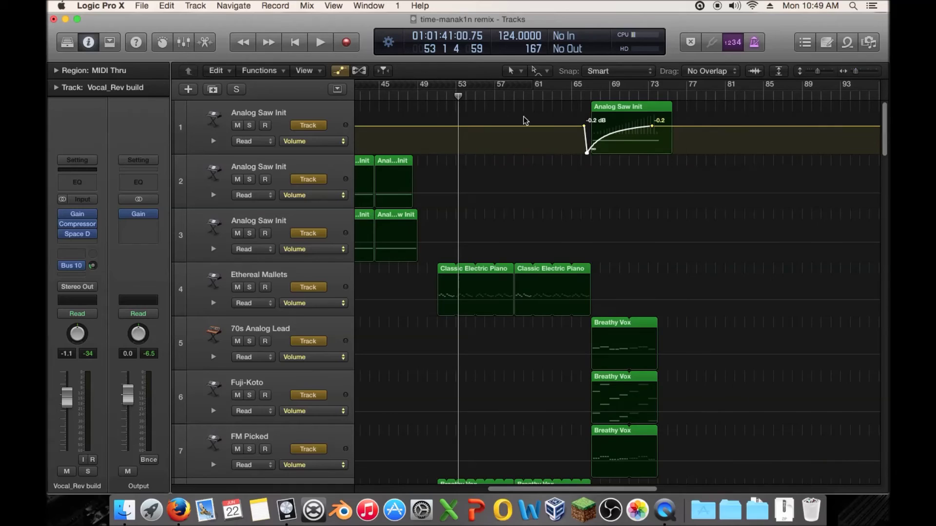
left_click(403, 97)
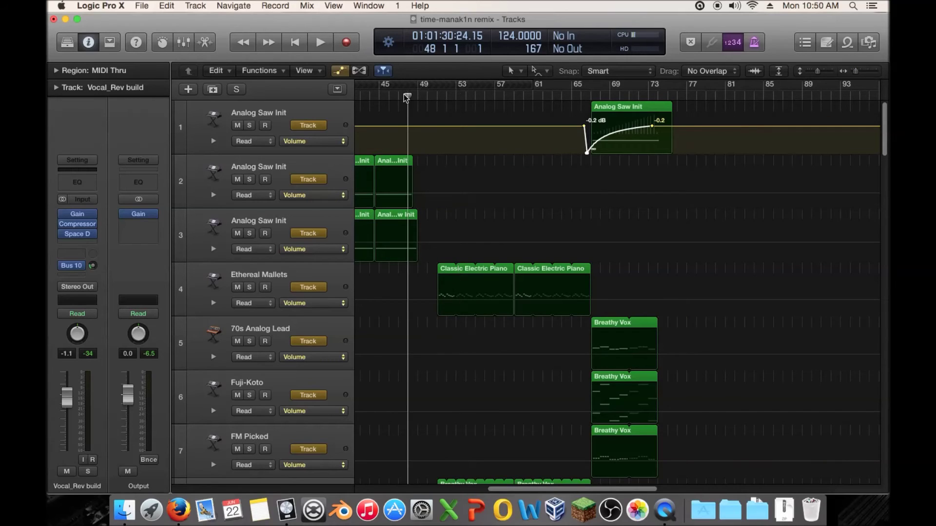
key("space")
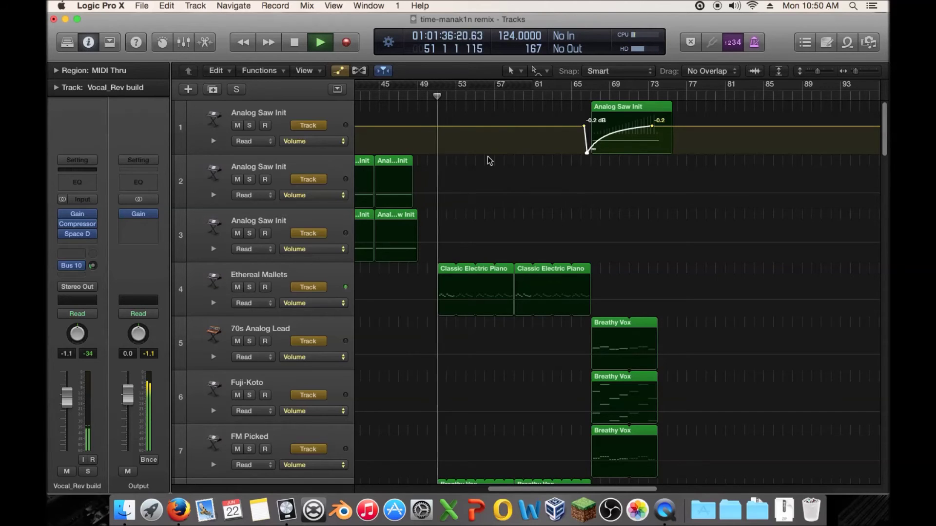
left_click_drag(856, 71, 860, 73)
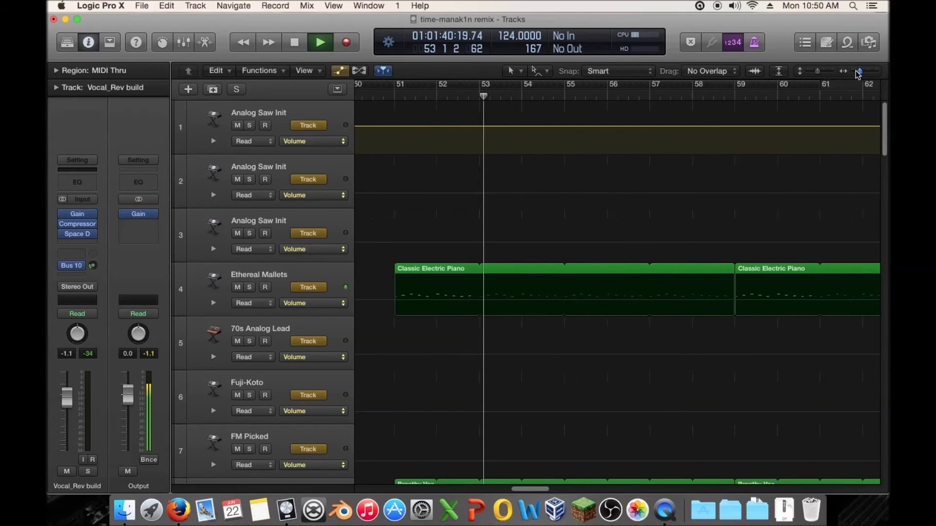
key("space")
- Hide the automation and give the copied Vocal_Rev build region a fade-in of 3180 with a curve of 54
scroll(715, 164, "left", 10)
scroll(731, 167, "right", 6)
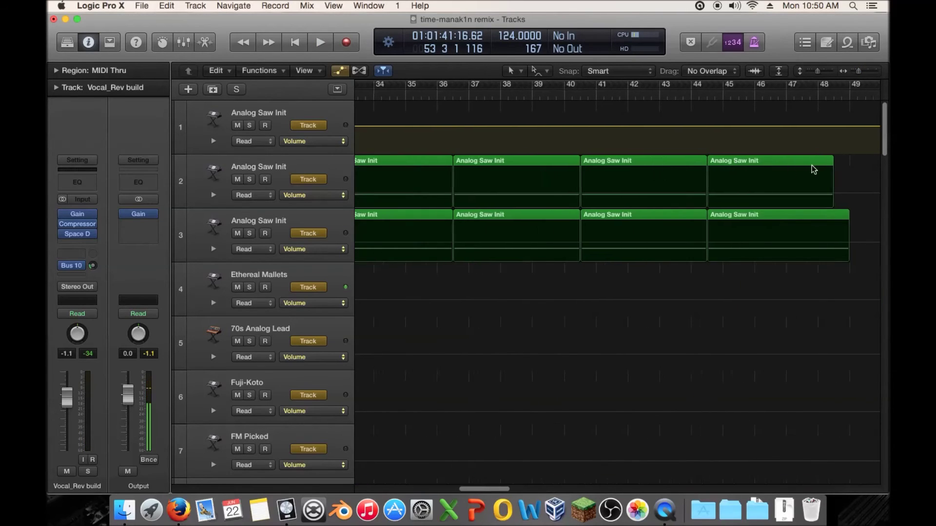
key("a")
scroll(815, 180, "down", 5)
scroll(817, 183, "down", 20)
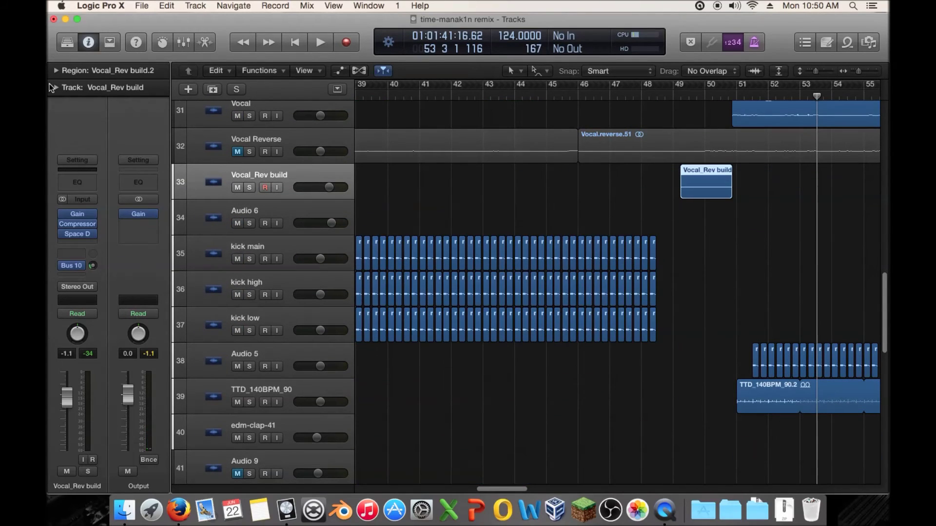
left_click(54, 87)
left_click(56, 71)
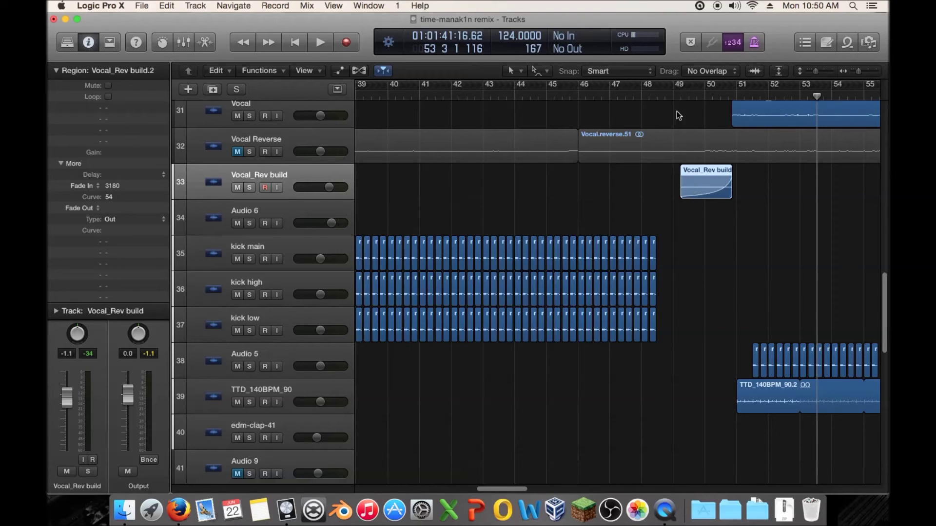
- Audition the build into bar 51, setting its fade-in curve to 15 and its region gain to -6.0 dB
left_click(650, 100)
key("space")
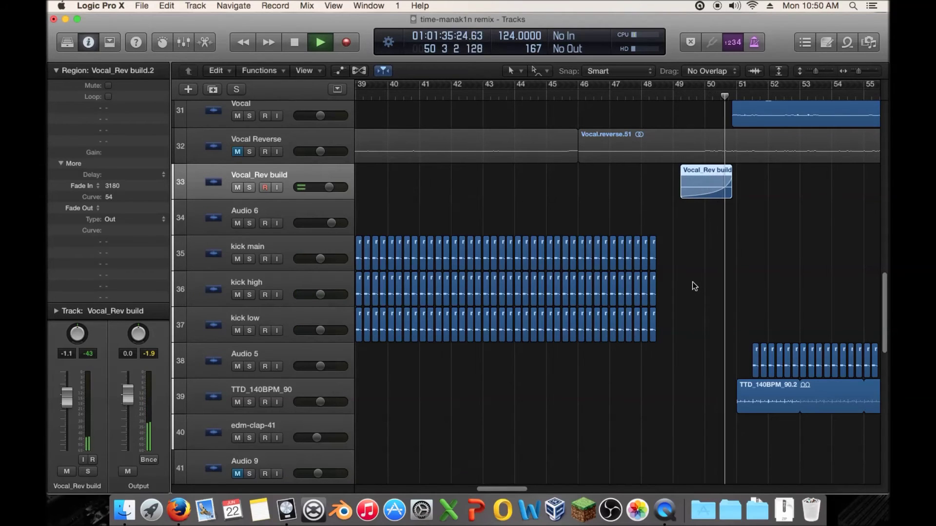
key("space")
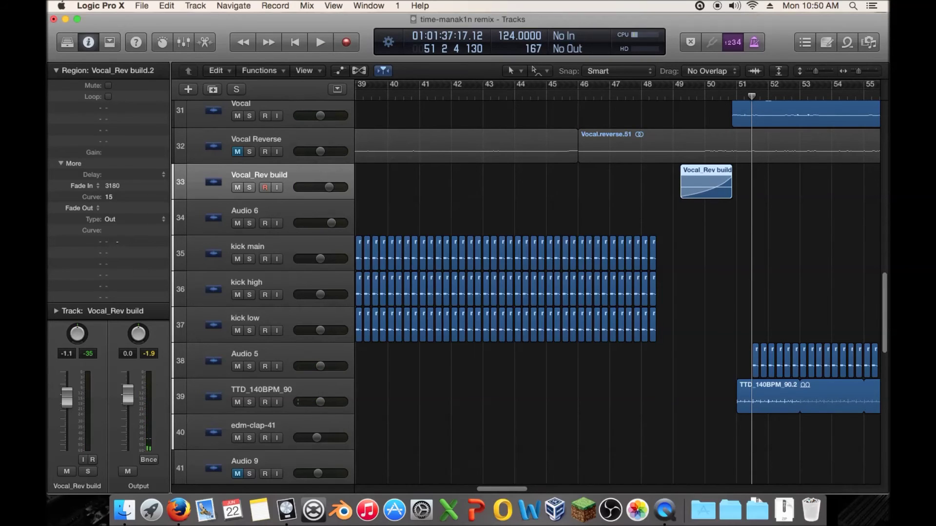
left_click(671, 97)
key("space")
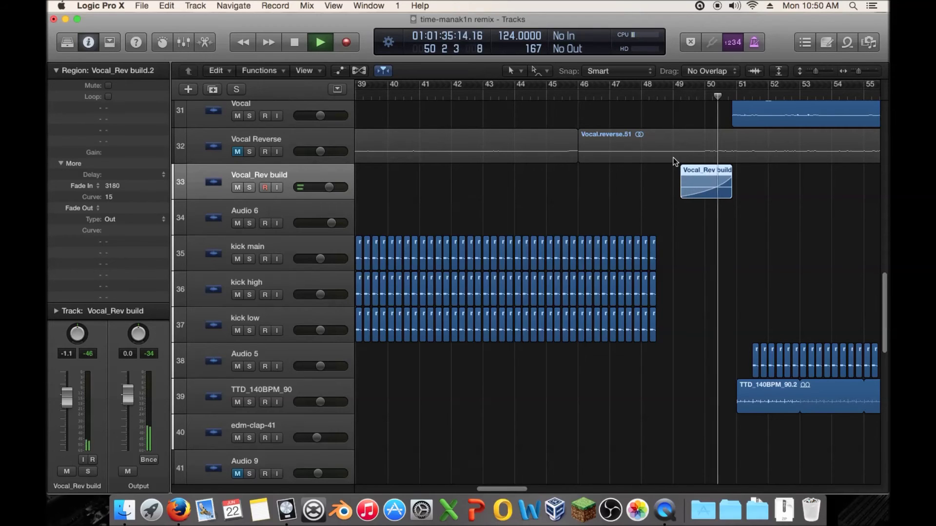
key("space")
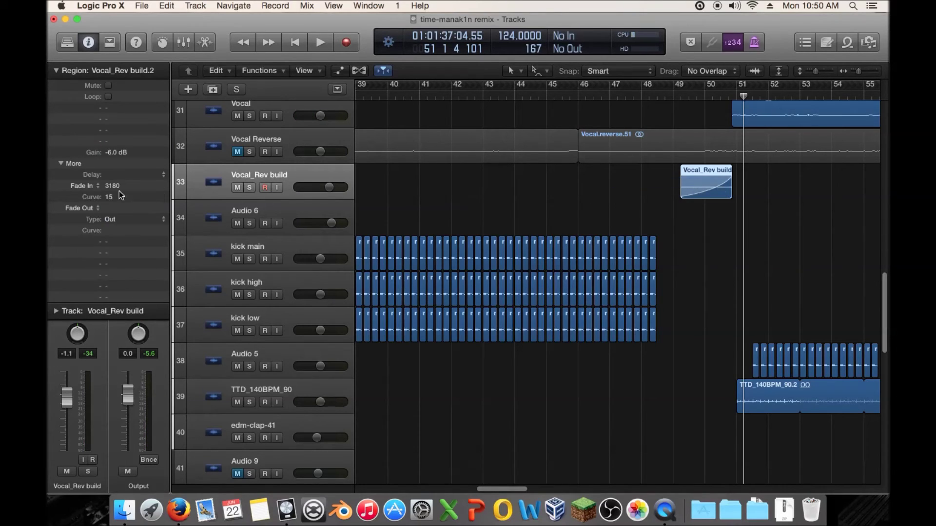
- Remove the fade-in from the copied Vocal_Rev build region, replay into bar 51, and set its gain to -12.0 dB
key("Return")
left_click(636, 97)
key("space")
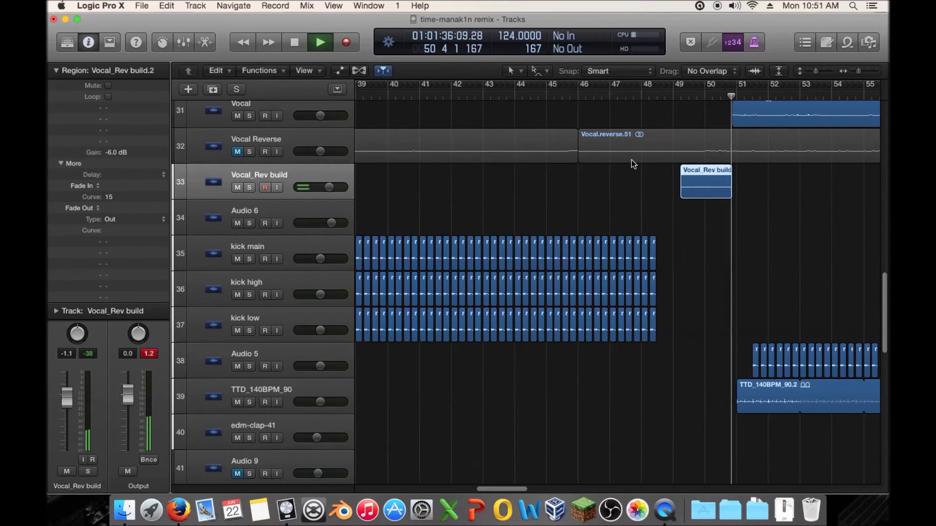
key("space")
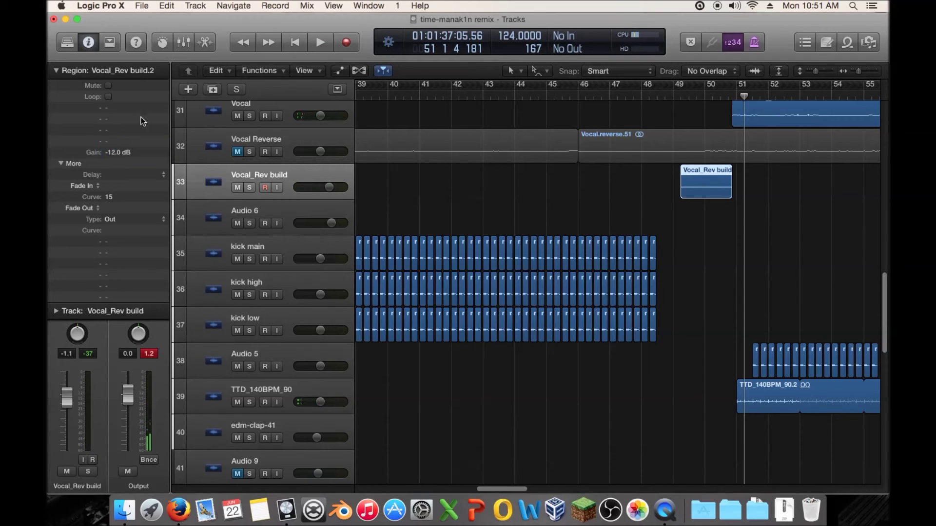
- Replay the quieter build from about bar 48 past bar 52
double_click(641, 95)
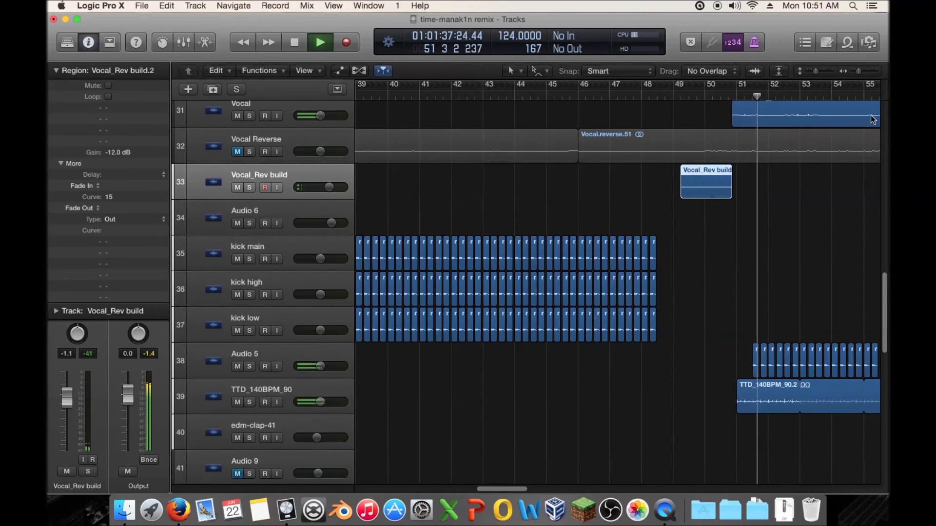
left_click_drag(857, 72, 861, 74)
key("space")
- Move the copied Vocal_Rev build region about half a beat later so it slightly overlaps the start of Vocal.42, and replay it
scroll(562, 165, "left", 5)
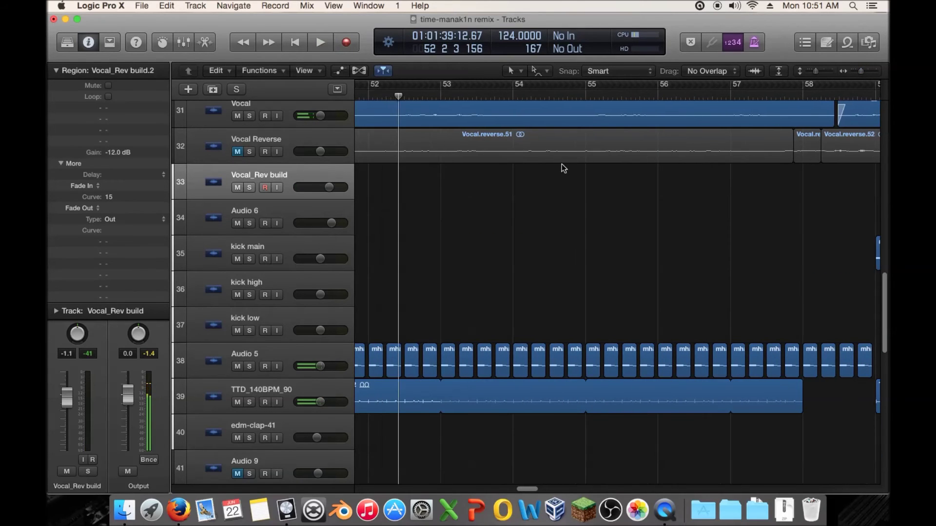
scroll(475, 175, "down", 1)
scroll(476, 179, "left", 3)
scroll(524, 161, "up", 4)
left_click_drag(541, 96, 552, 96)
left_click_drag(536, 281, 545, 282)
key("space")
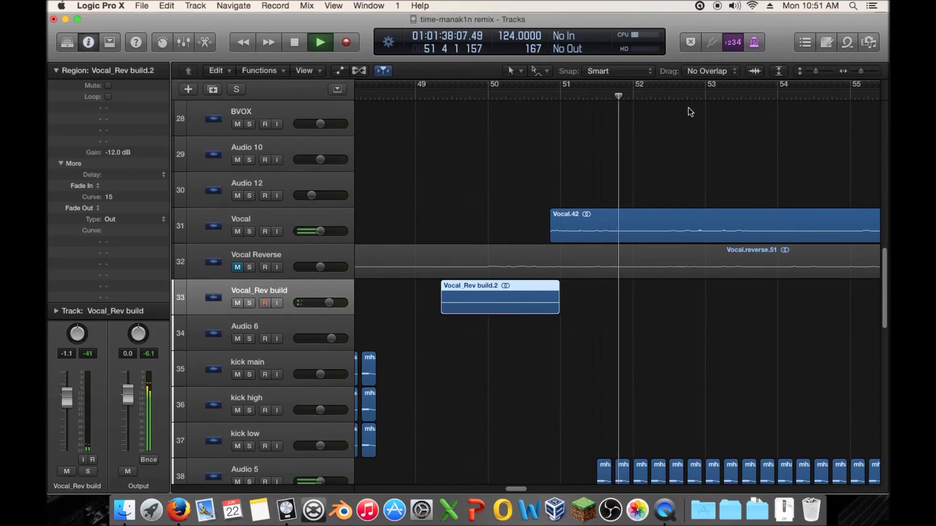
left_click_drag(861, 71, 857, 72)
key("space")
- Copy the edm-crash-rvs-02 region about six and a half bars earlier on its track, ending at about bar 52
scroll(525, 274, "down", 15)
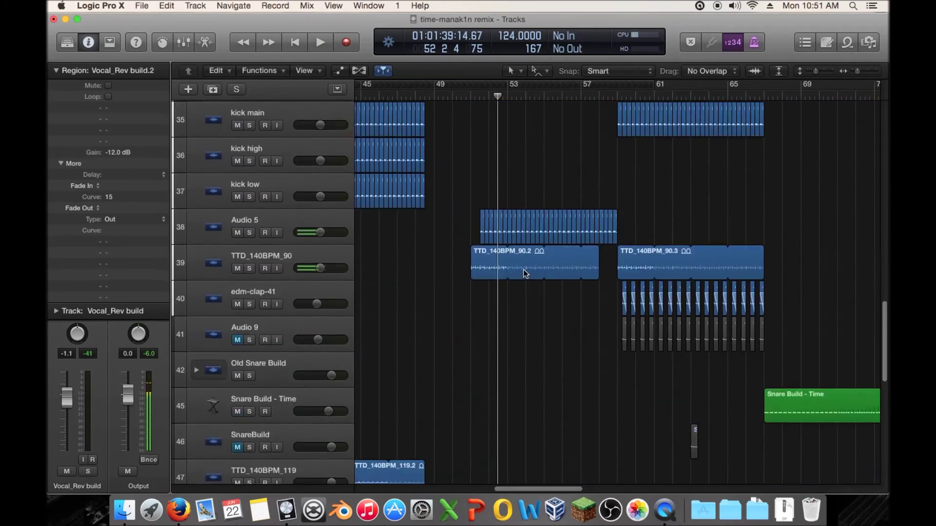
scroll(542, 266, "left", 10)
scroll(587, 267, "down", 3)
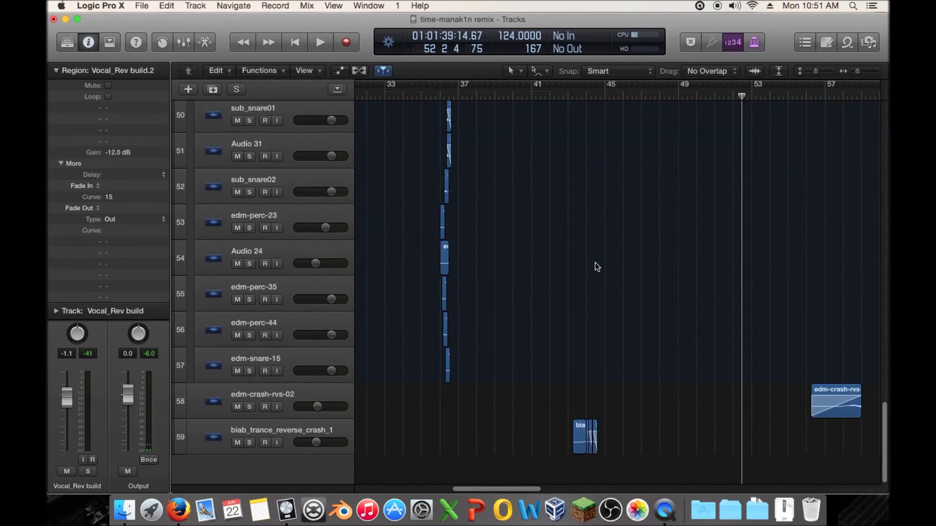
left_click_drag(792, 409, 724, 405)
- Play from about bar 47 through bar 51 to check the copied reverse crash against the other tracks
left_click(654, 95)
key("space")
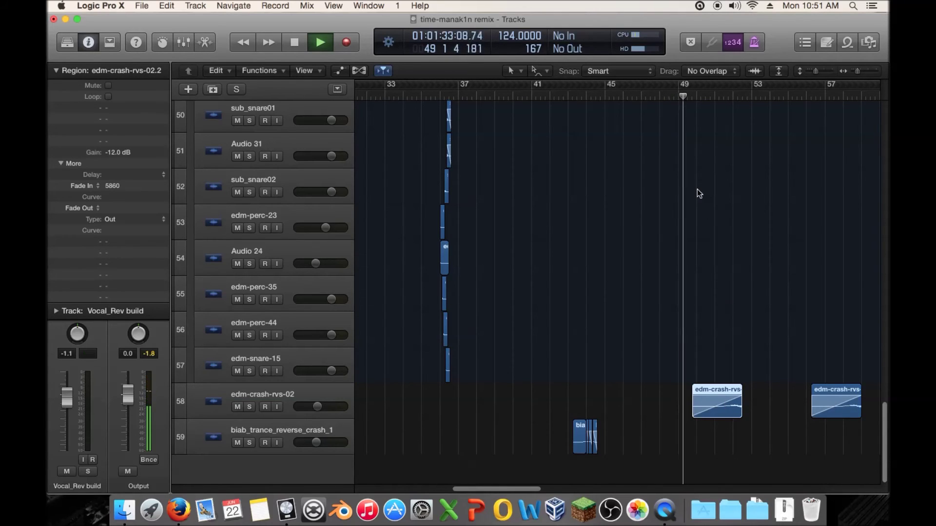
scroll(706, 190, "up", 10)
scroll(707, 190, "down", 5)
key("space")
- Move the copied edm-crash-rvs-02 region to 48 2 1 1 so it ends at bar 51, and replay the transition
left_click_drag(716, 95, 711, 95)
scroll(710, 192, "down", 6)
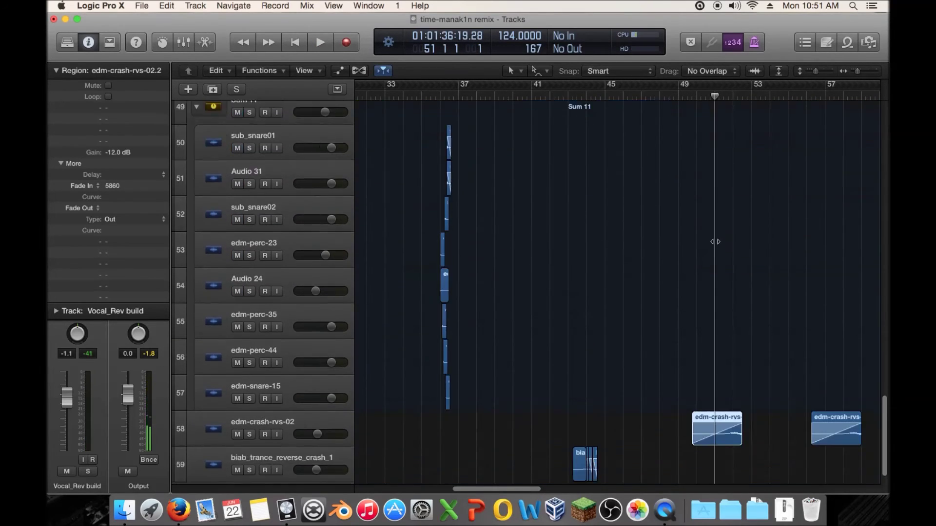
left_click_drag(734, 399, 681, 405)
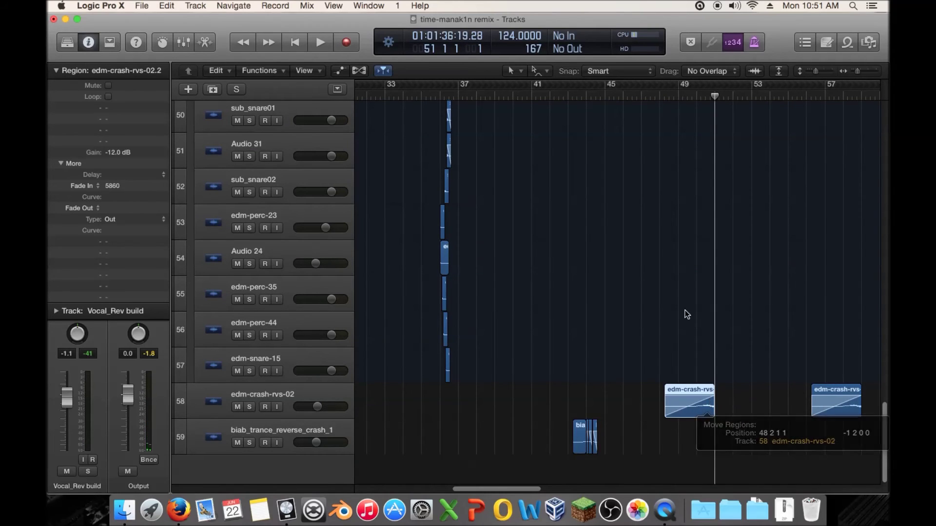
left_click(637, 96)
key("space")
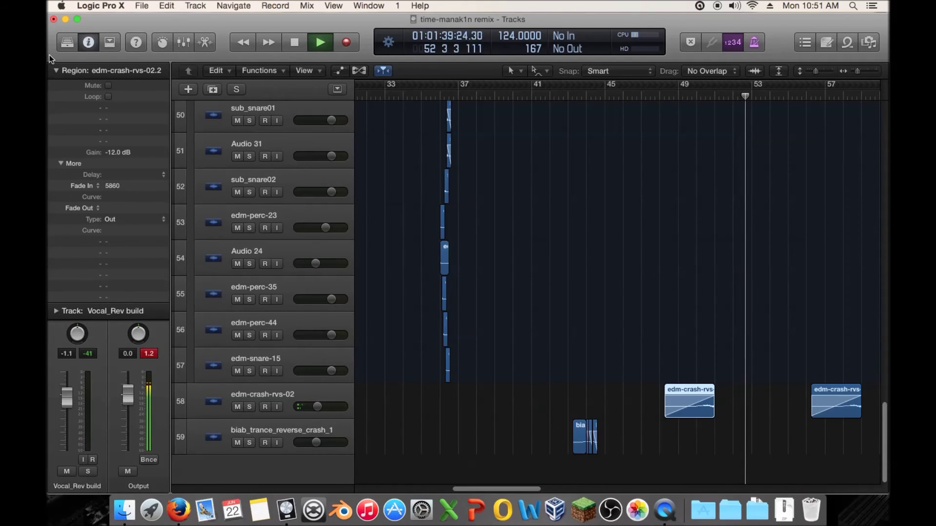
- Play on from about bar 52 to bar 76 and examine the whole arrangement across all tracks
left_click(55, 71)
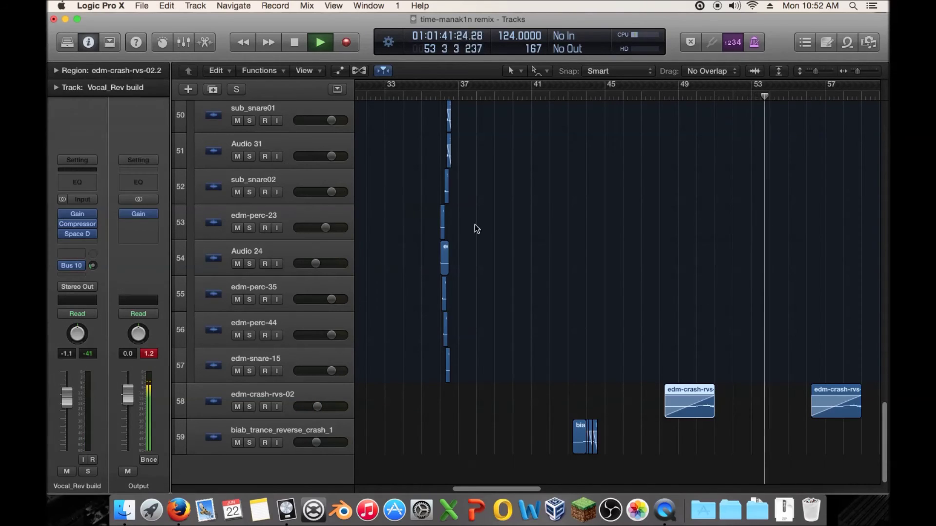
scroll(525, 234, "up", 4)
scroll(536, 234, "up", 15)
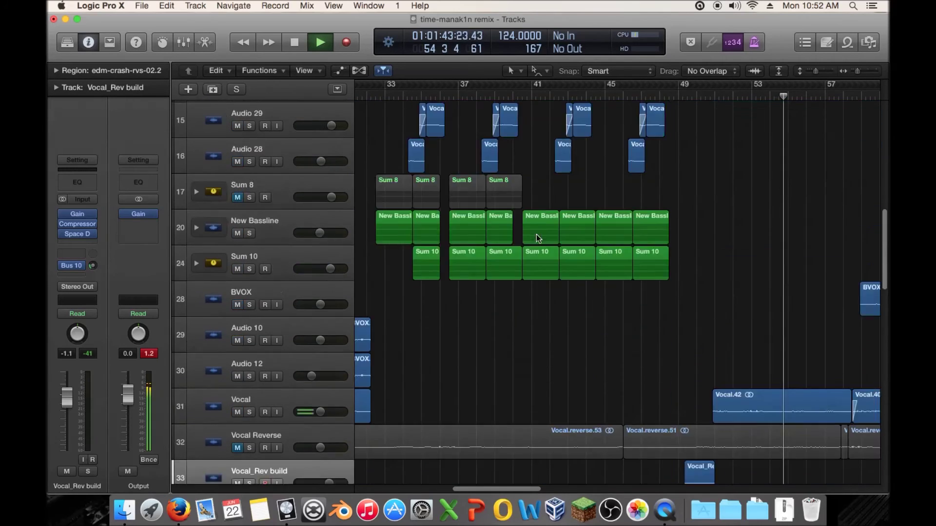
left_click_drag(855, 71, 807, 71)
left_click(814, 72)
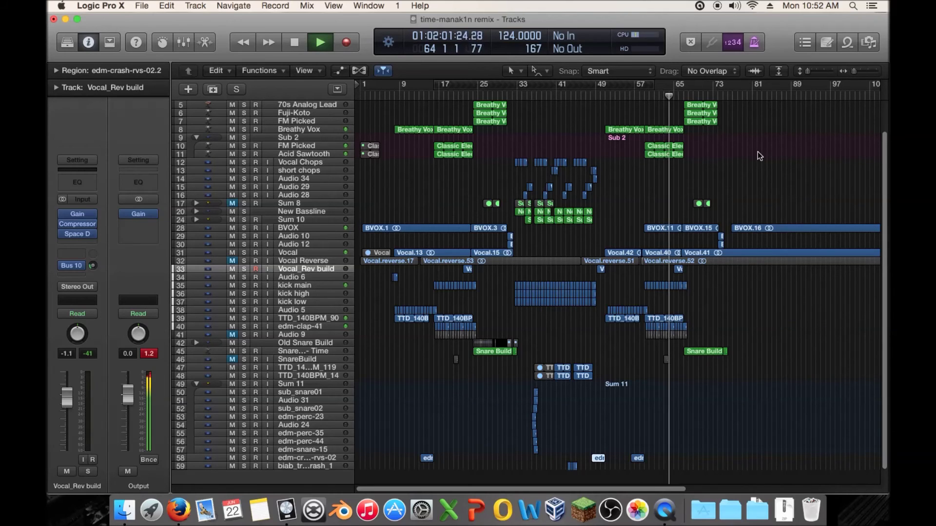
left_click_drag(853, 72, 858, 71)
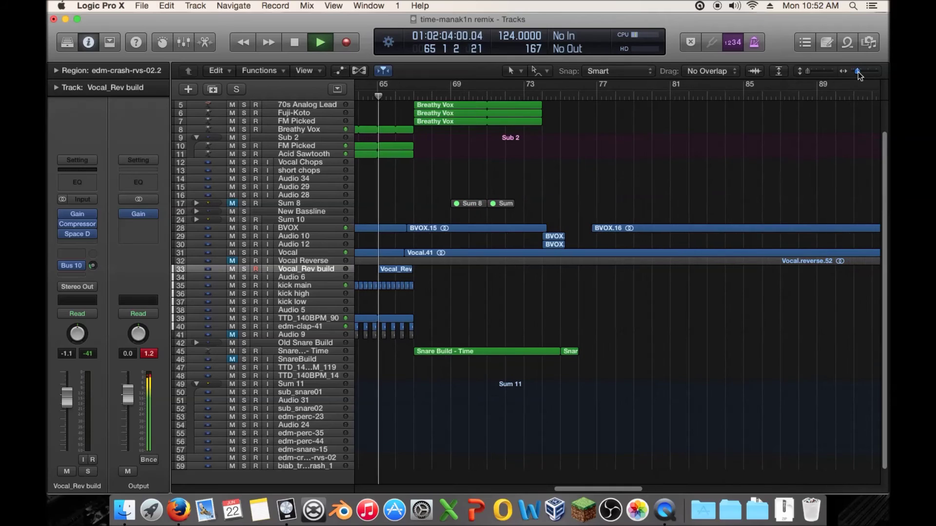
scroll(539, 184, "up", 3)
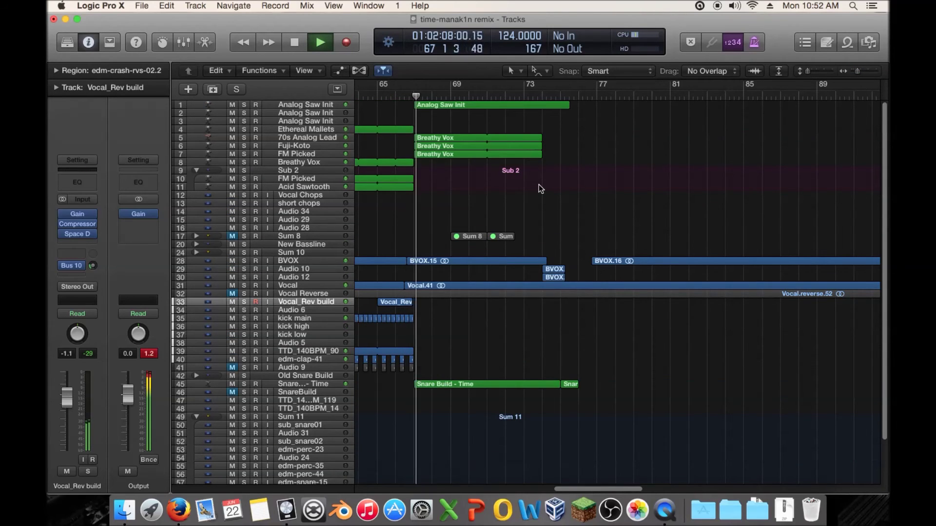
scroll(539, 184, "down", 5)
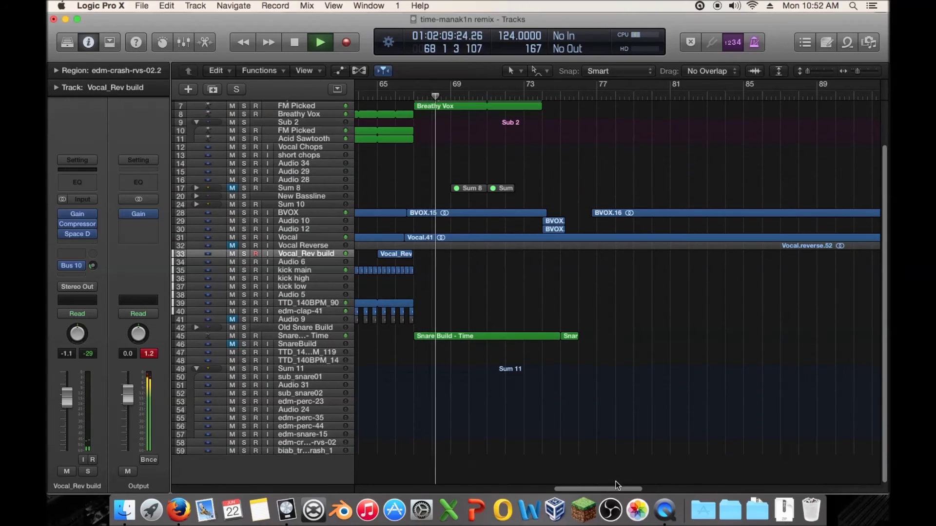
scroll(590, 222, "left", 5)
left_click_drag(857, 71, 853, 71)
left_click_drag(540, 489, 386, 478)
scroll(616, 297, "up", 3)
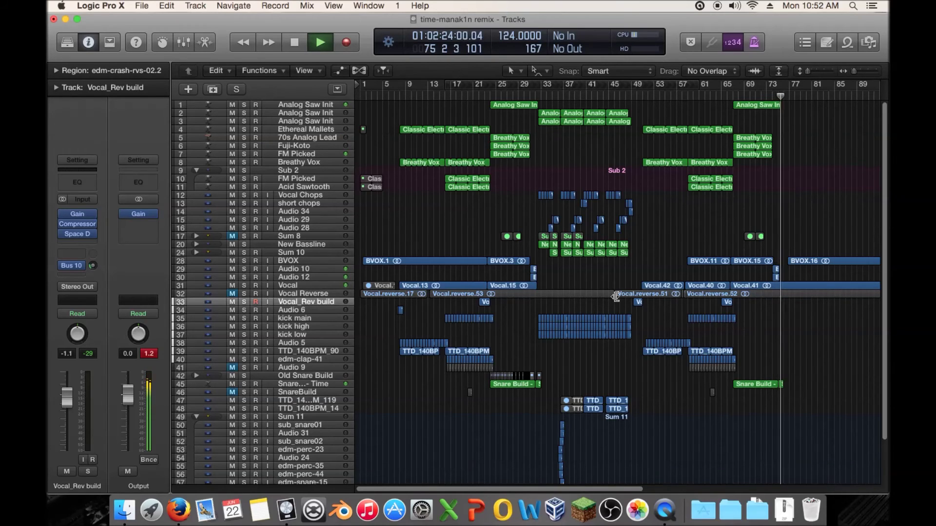
key("space")
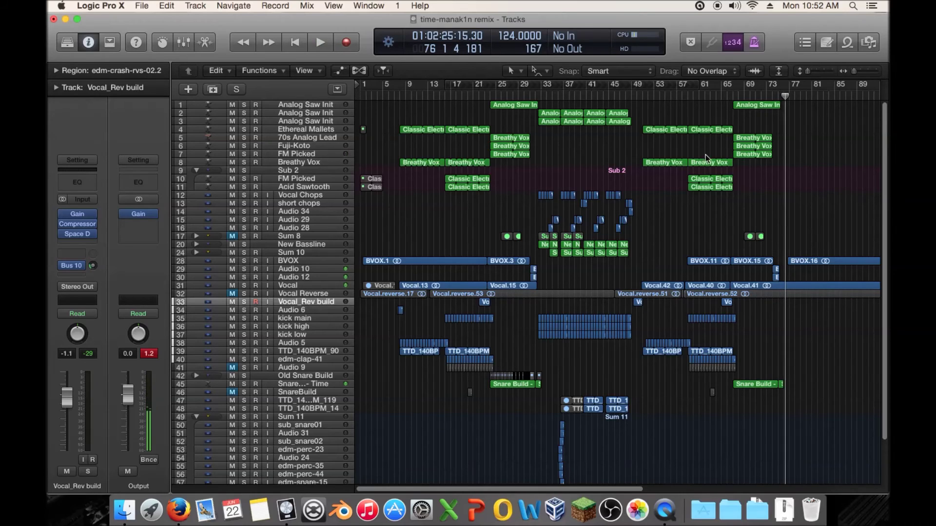
- Replay the transition from about bar 47 to bar 51 to judge the copied reverse crash's level
double_click(618, 96)
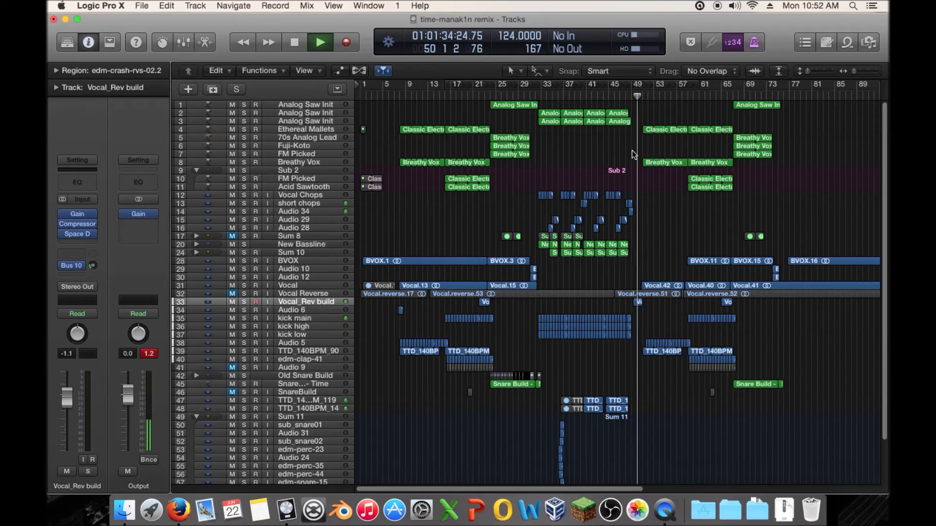
scroll(635, 150, "down", 3)
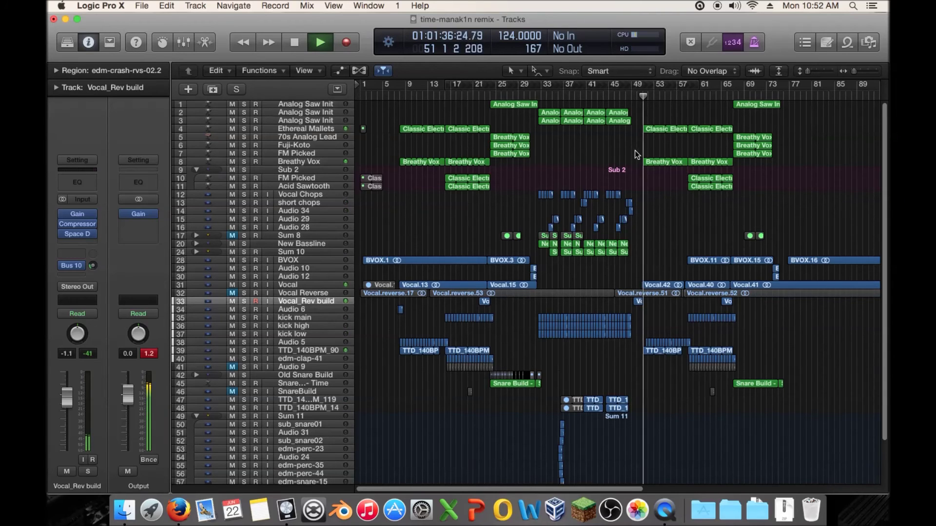
key("space")
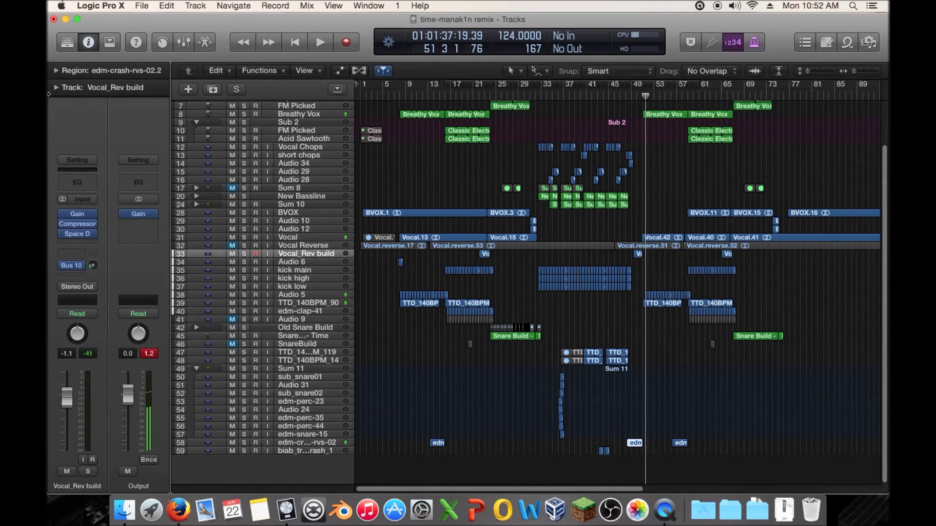
- Set the copied edm-crash-rvs-02 region's gain to -20.2 dB and replay the transition into bar 51
left_click(53, 71)
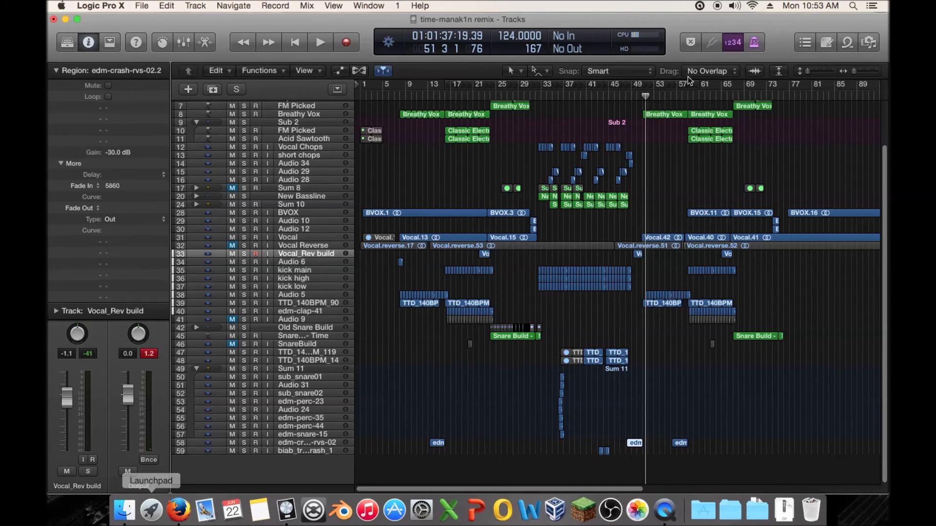
left_click(625, 94)
key("space")
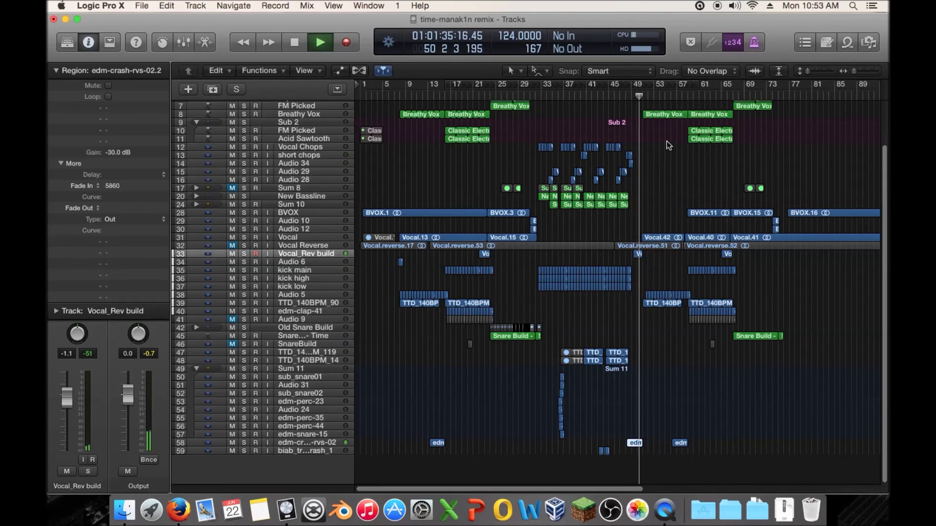
key("space")
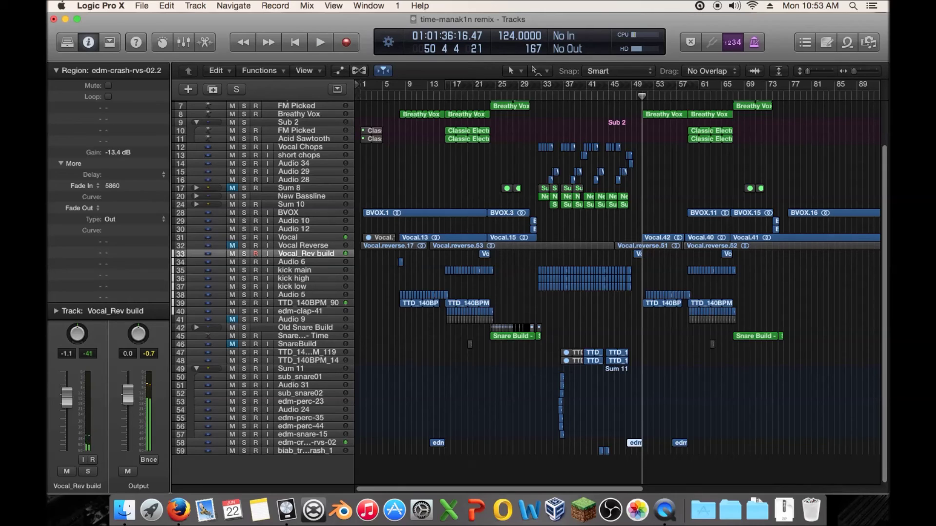
left_click(631, 96)
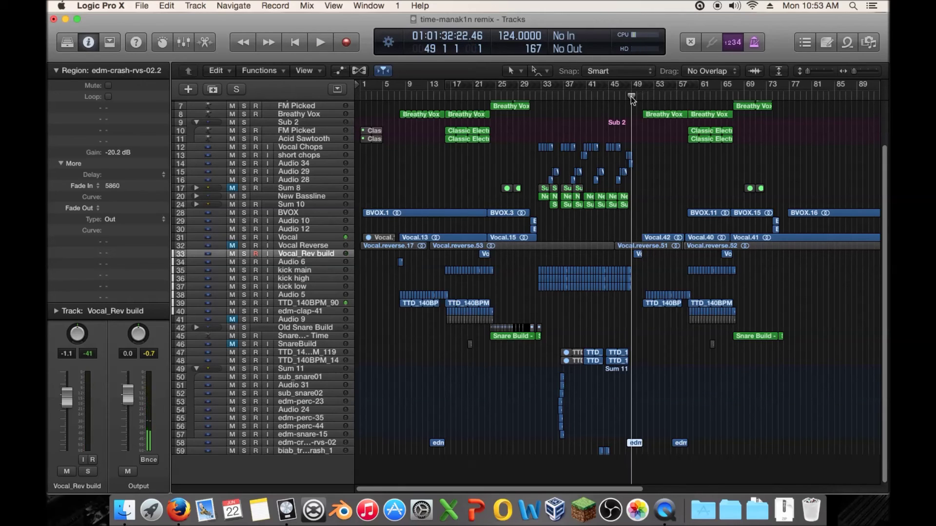
key("space")
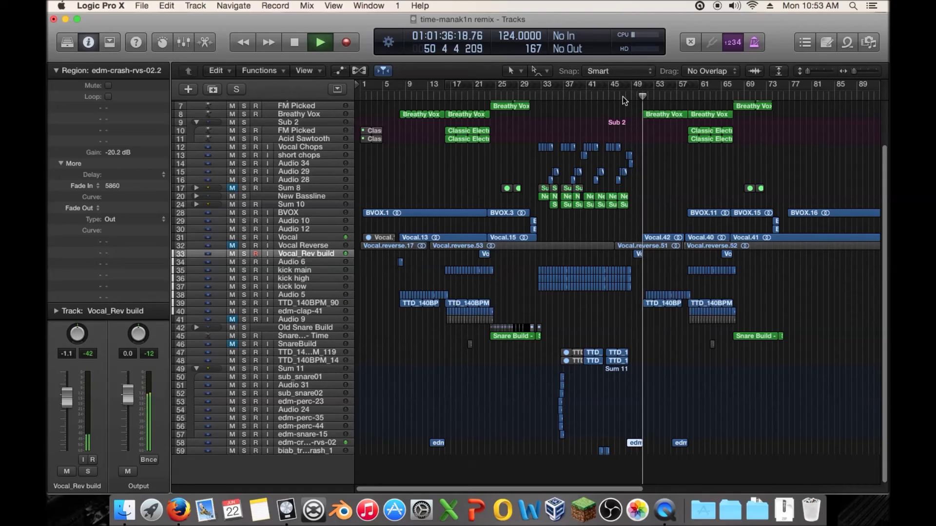
- Replay from about bar 47 and inspect the Space Designer reverb settings on the Audio 34 track
left_click(622, 97)
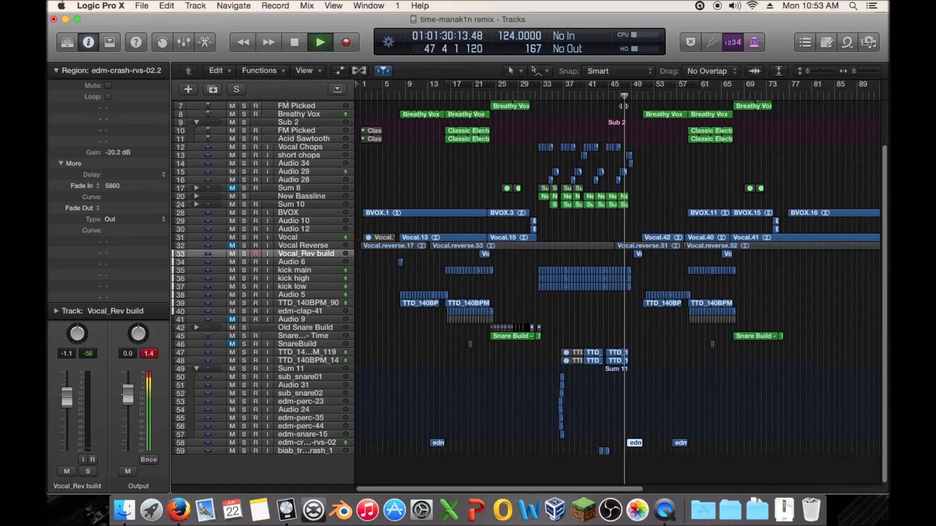
left_click(321, 172)
left_click(323, 165)
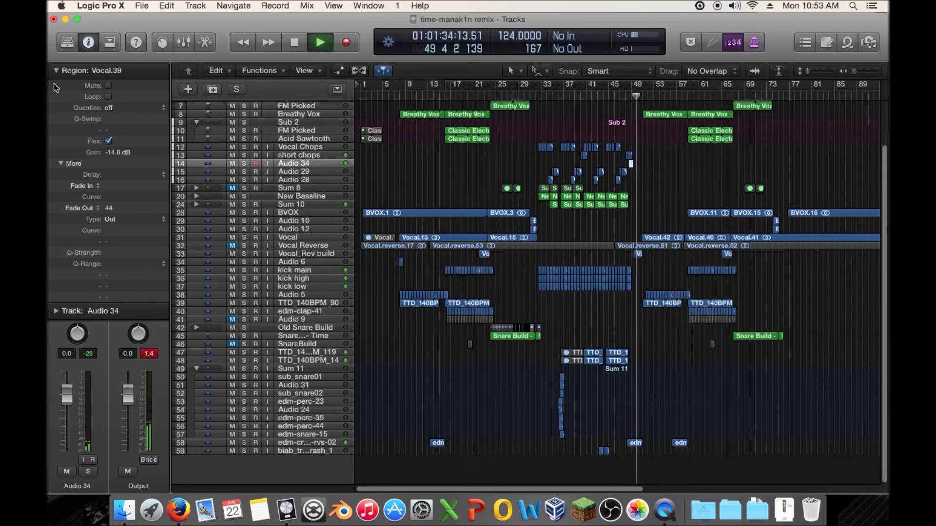
left_click(57, 71)
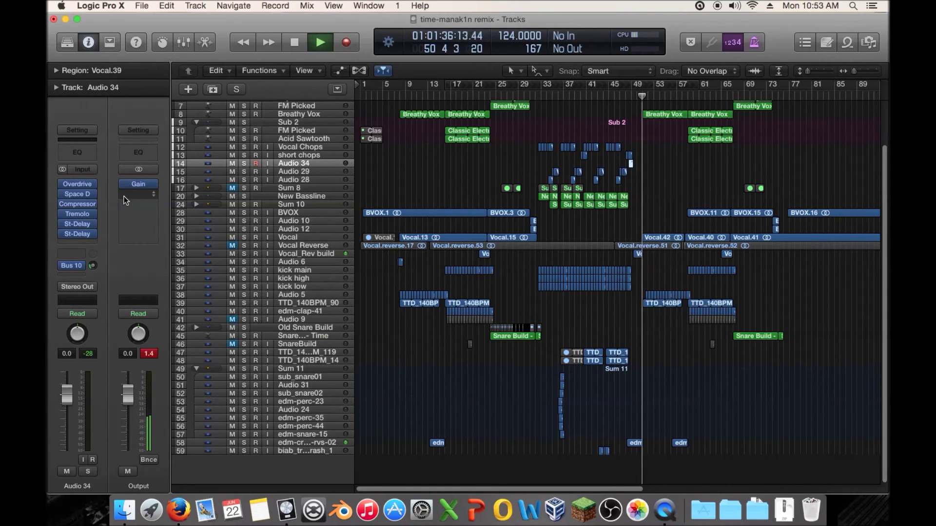
key("space")
left_click(82, 194)
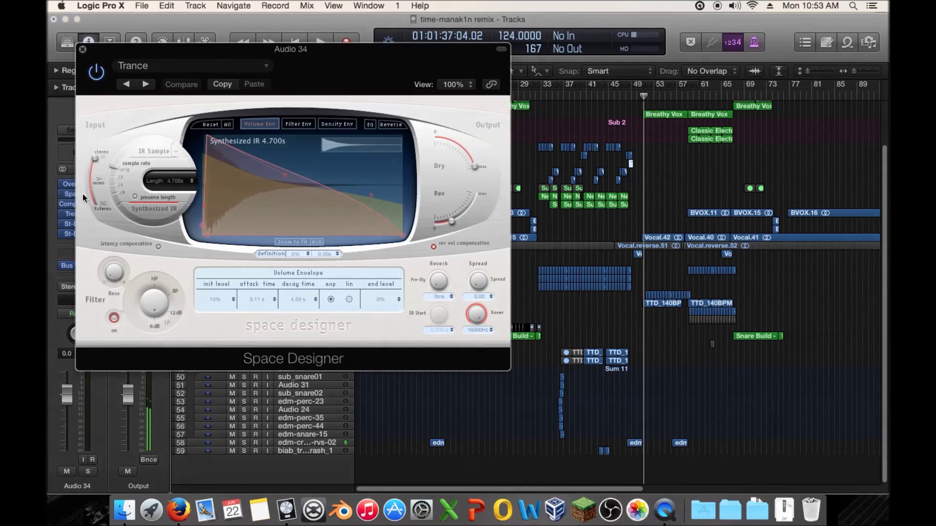
left_click(80, 55)
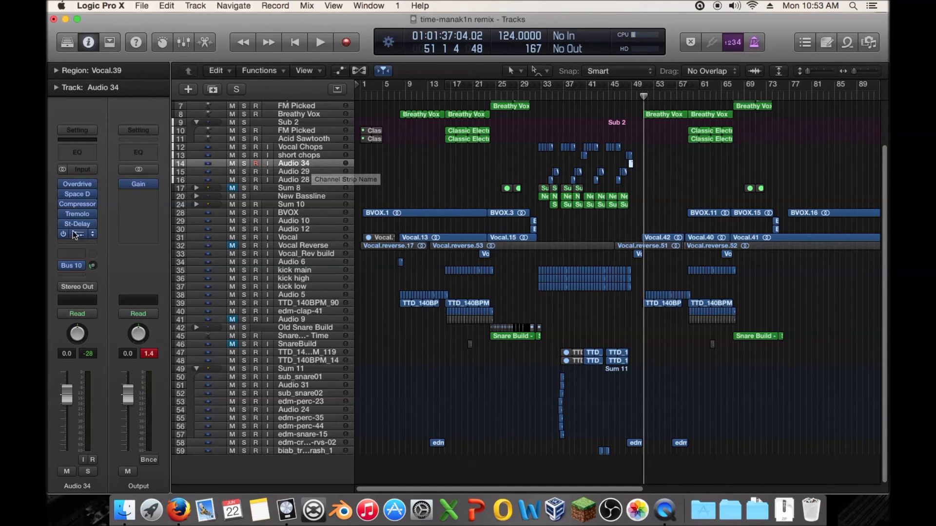
- Set the right feedback of Audio 34's first Stereo Delay to 70% after checking the second one, and close both plug-ins
left_click(75, 235)
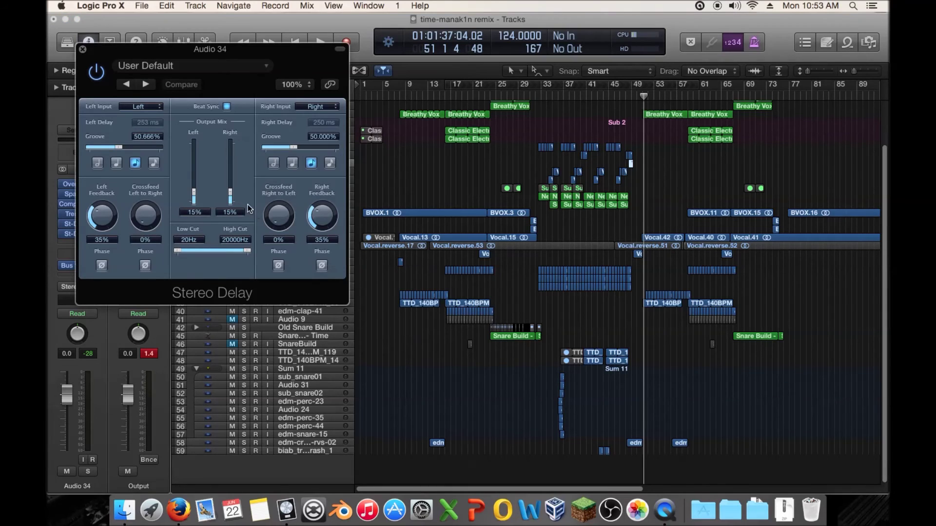
left_click_drag(87, 48, 316, 99)
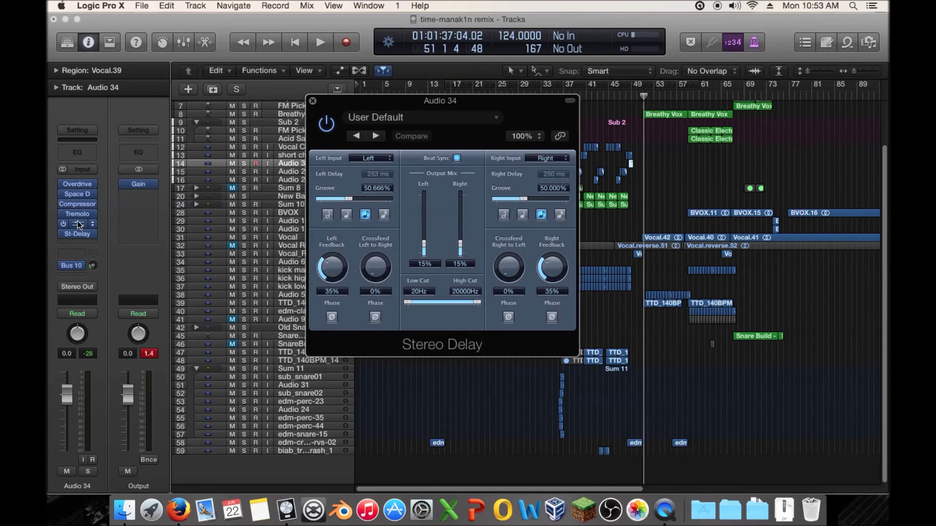
left_click(78, 224)
double_click(321, 239)
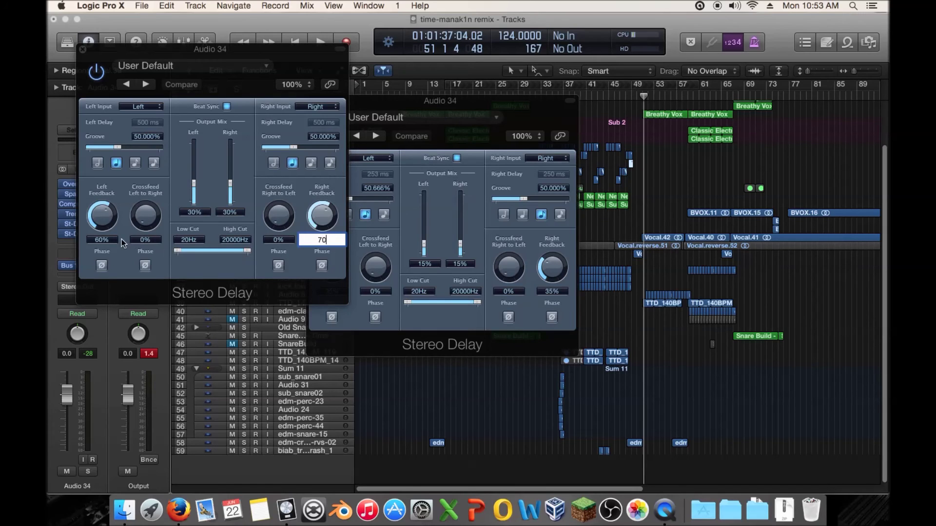
type("70")
left_click(84, 49)
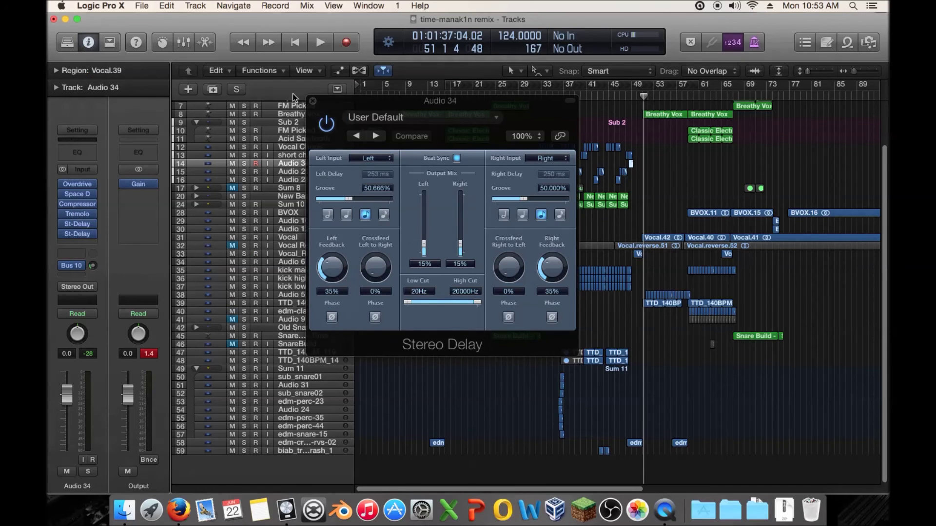
left_click(312, 101)
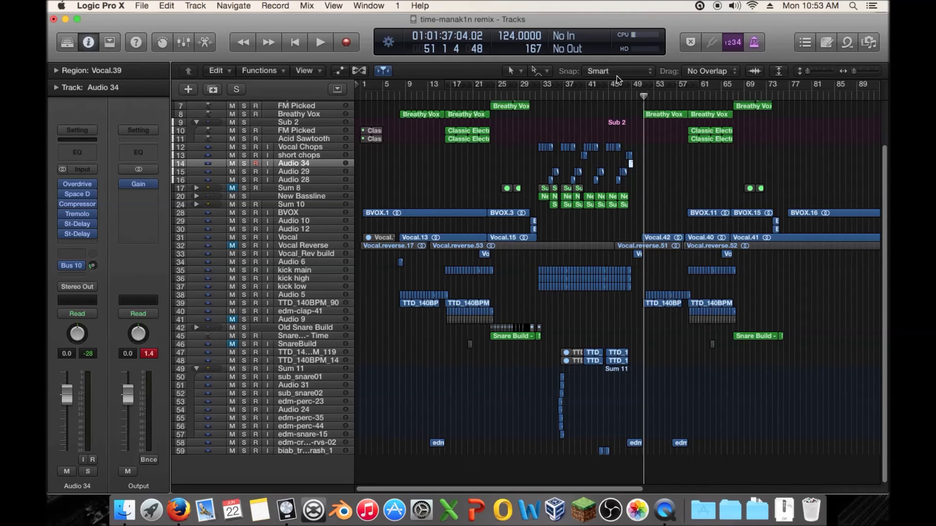
- Play from about bar 47 to bar 59 to check the vocal chop's delay tail and the following section
left_click_drag(631, 95, 624, 97)
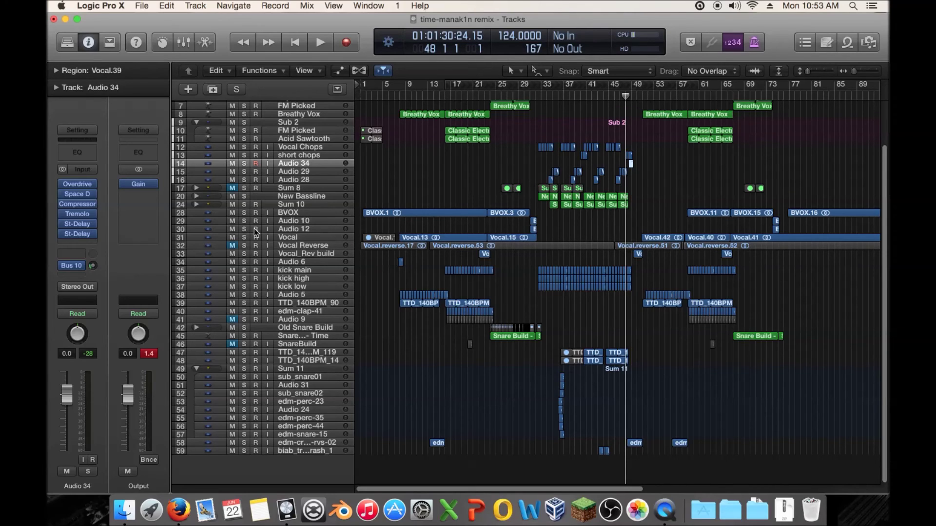
left_click_drag(856, 72, 864, 73)
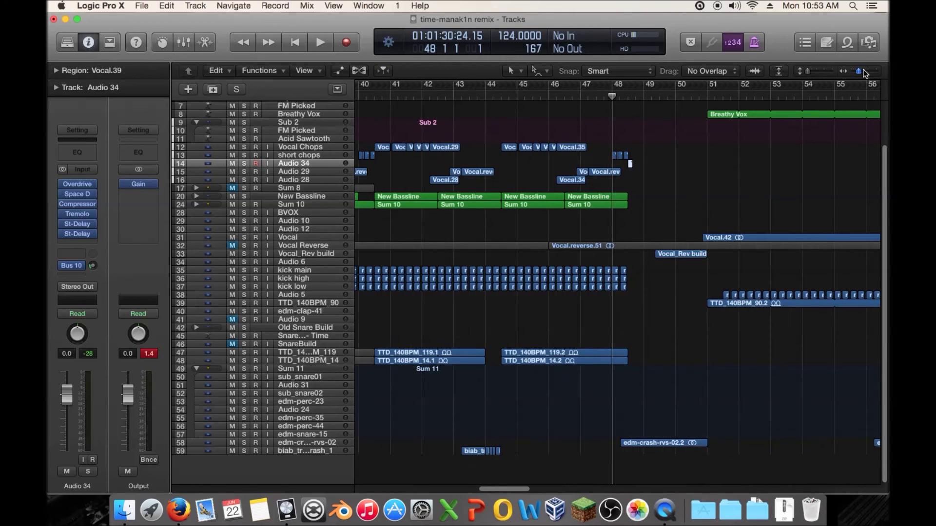
left_click(594, 96)
key("space")
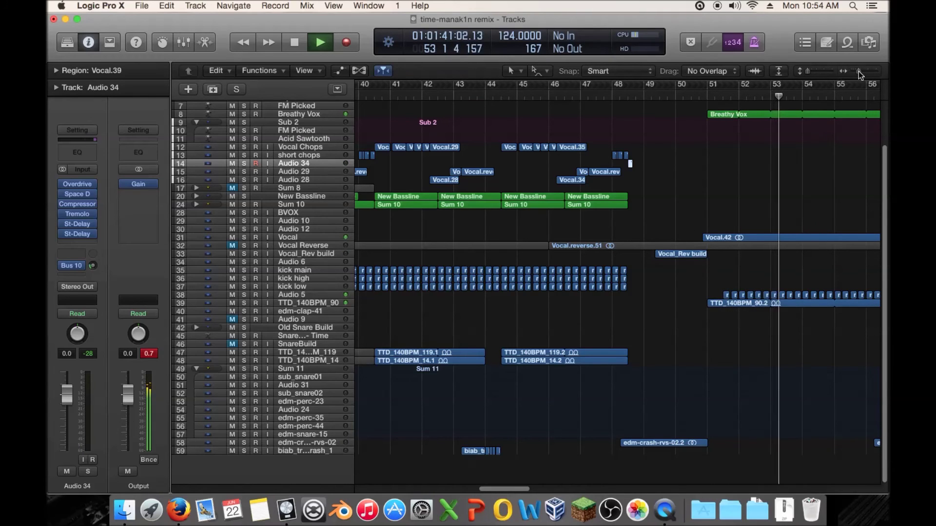
left_click_drag(858, 71, 851, 74)
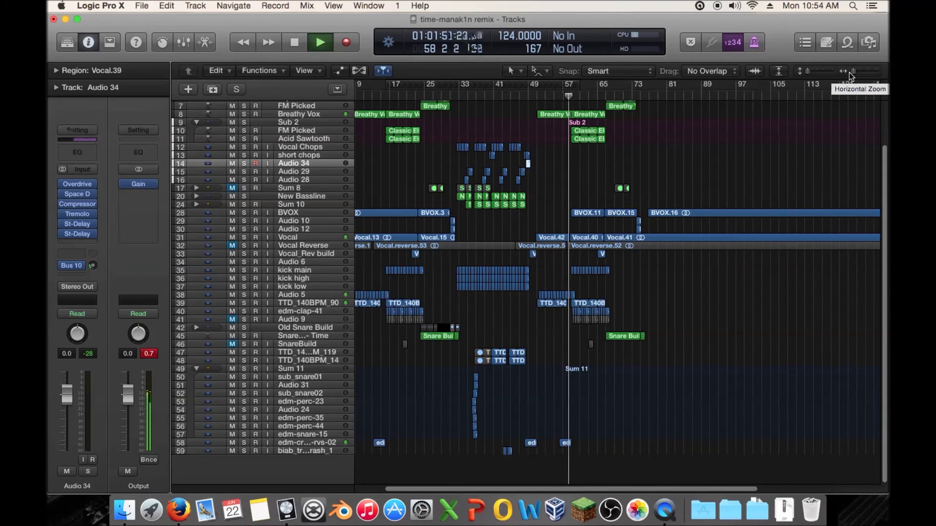
left_click_drag(849, 72, 852, 73)
key("space")
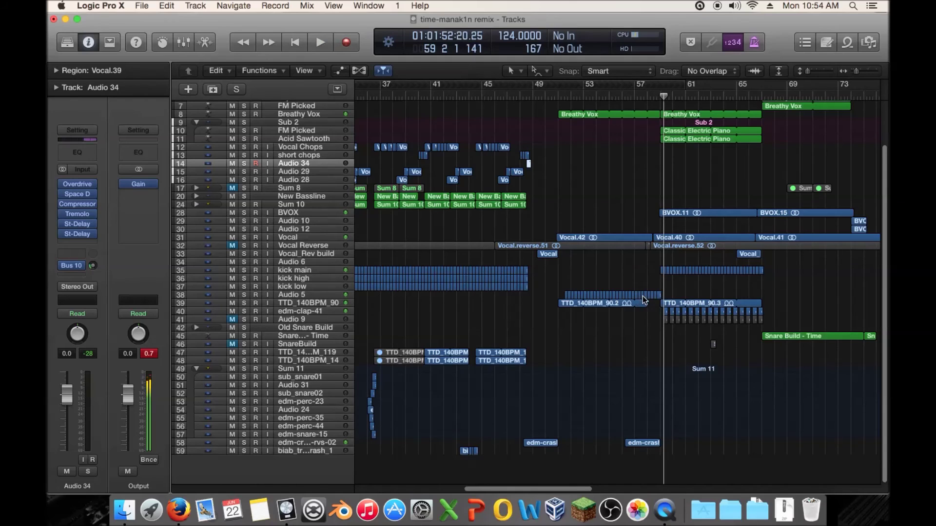
- Play from about bar 57 to bar 63 to check the entry at bar 59, and place the playhead at 62 3 1
left_click(642, 299)
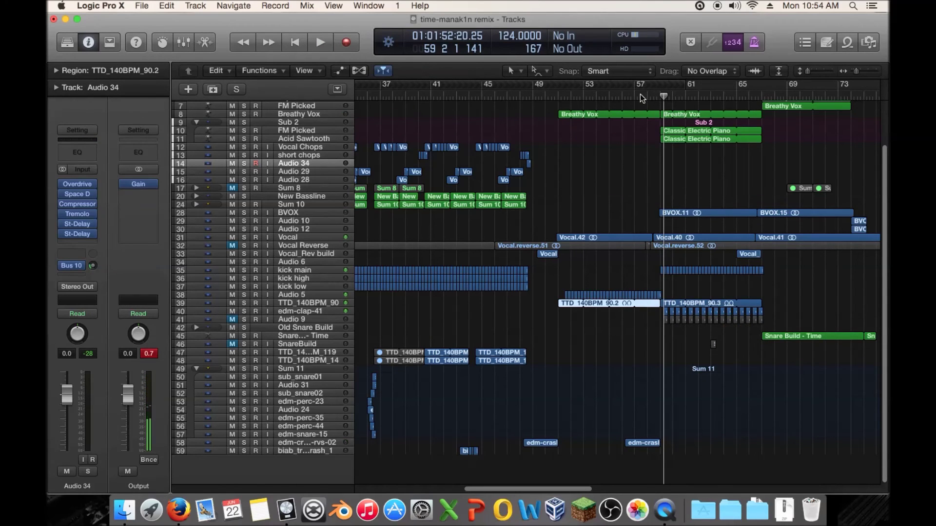
double_click(639, 95)
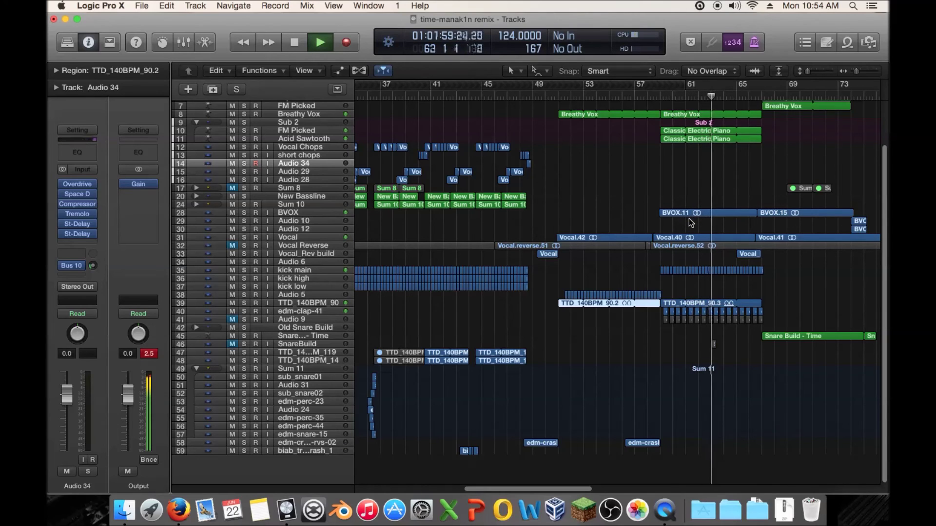
key("space")
left_click(703, 98)
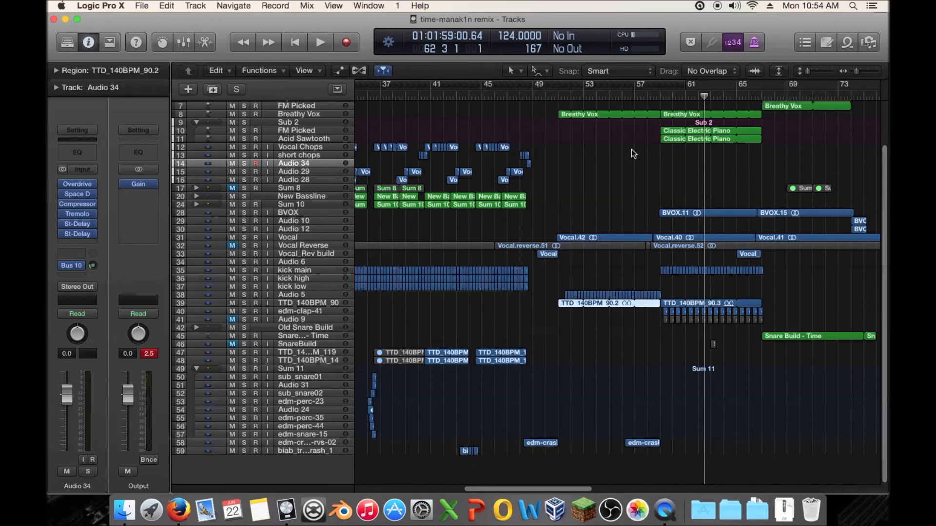
scroll(633, 154, "up", 3)
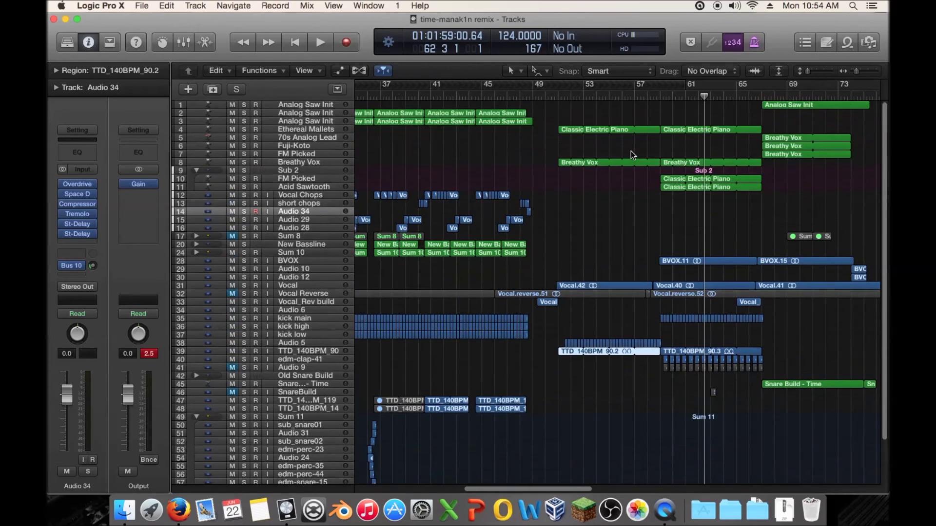
- Check the channel strips of the TTD loop and kick tracks, and inspect the CamelCrusher settings on the kick high track
left_click(852, 72)
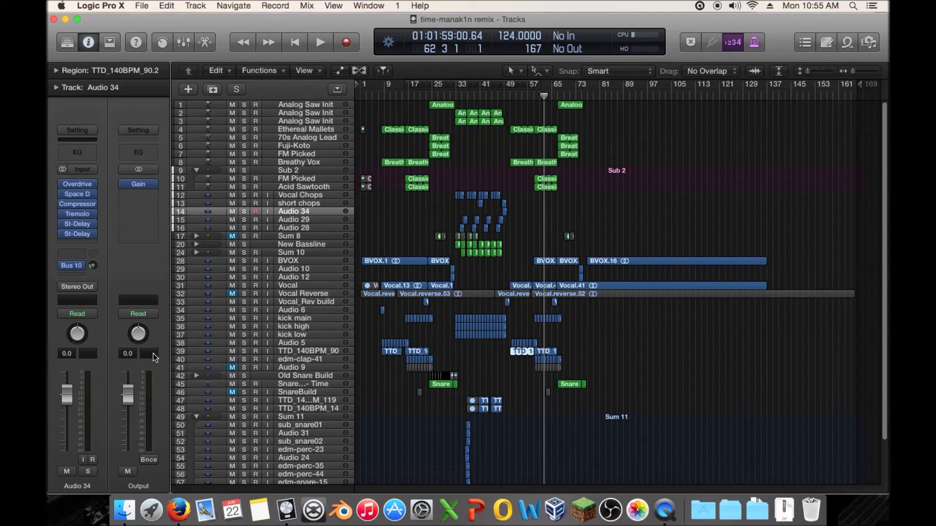
scroll(510, 331, "down", 3)
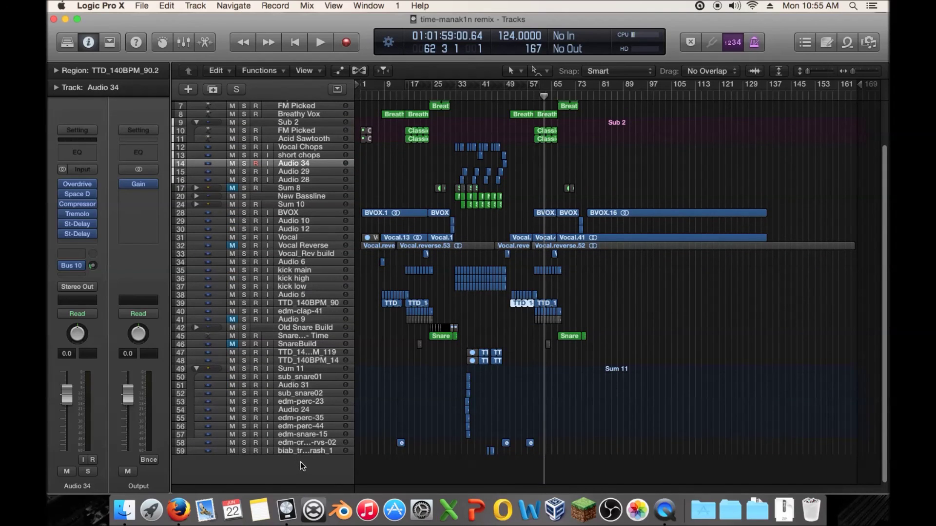
left_click(306, 359)
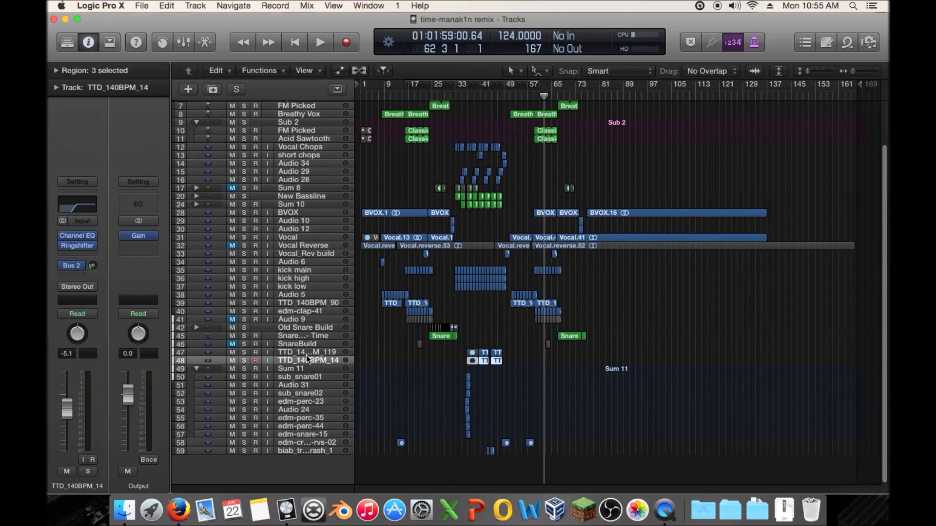
left_click(307, 352)
left_click(311, 278)
left_click(313, 262)
left_click(306, 278)
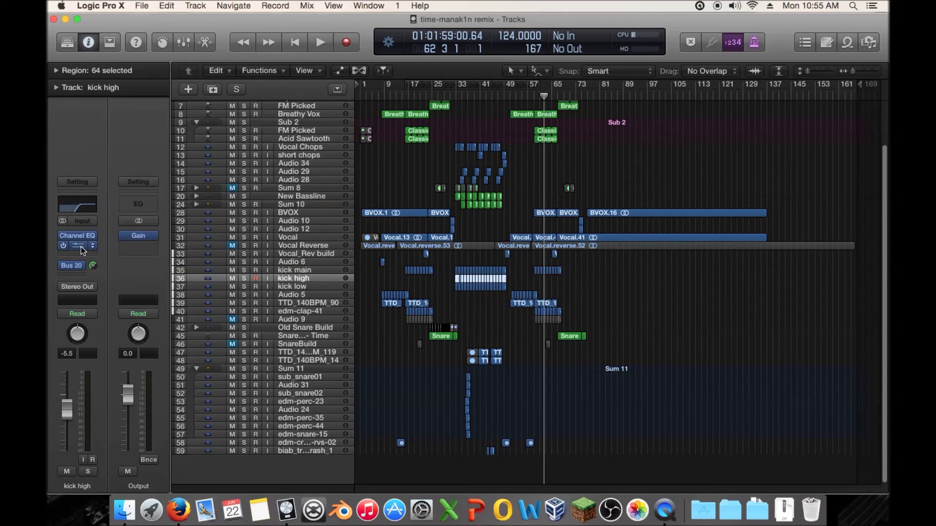
left_click(82, 246)
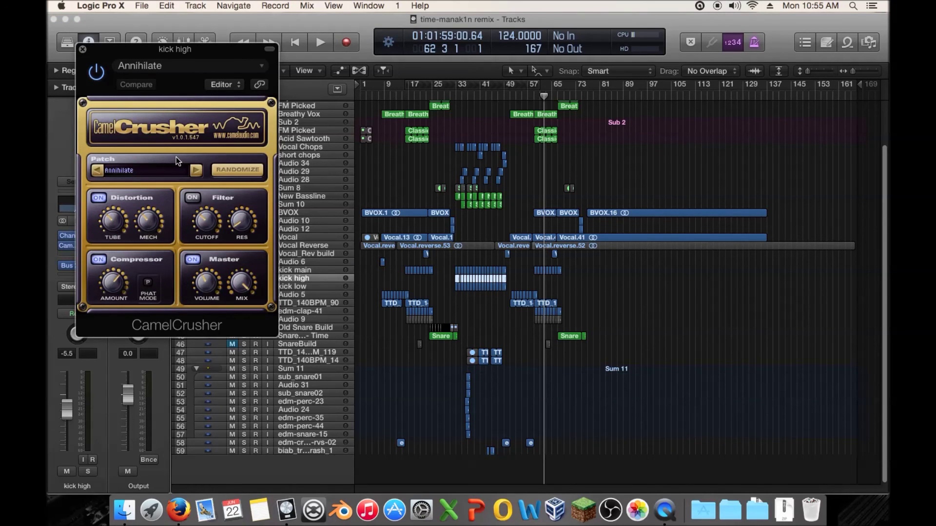
left_click_drag(181, 53, 198, 63)
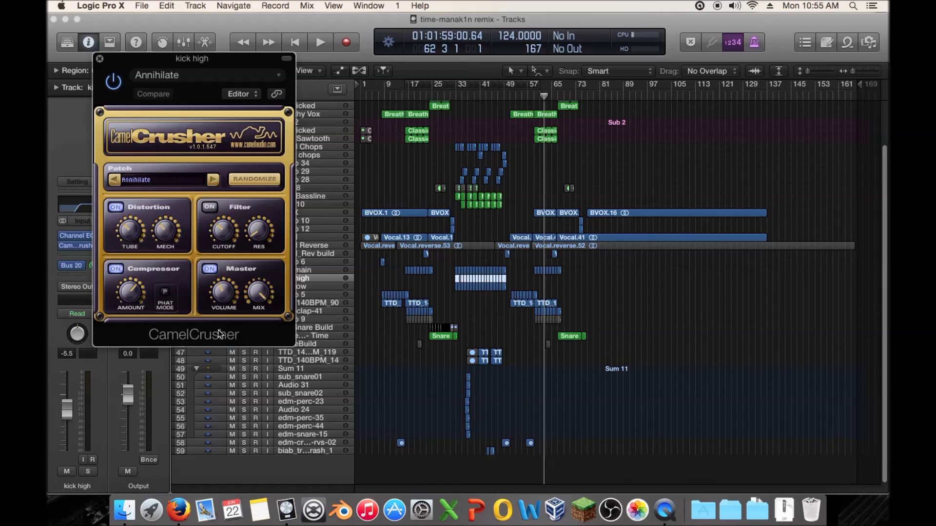
left_click(100, 59)
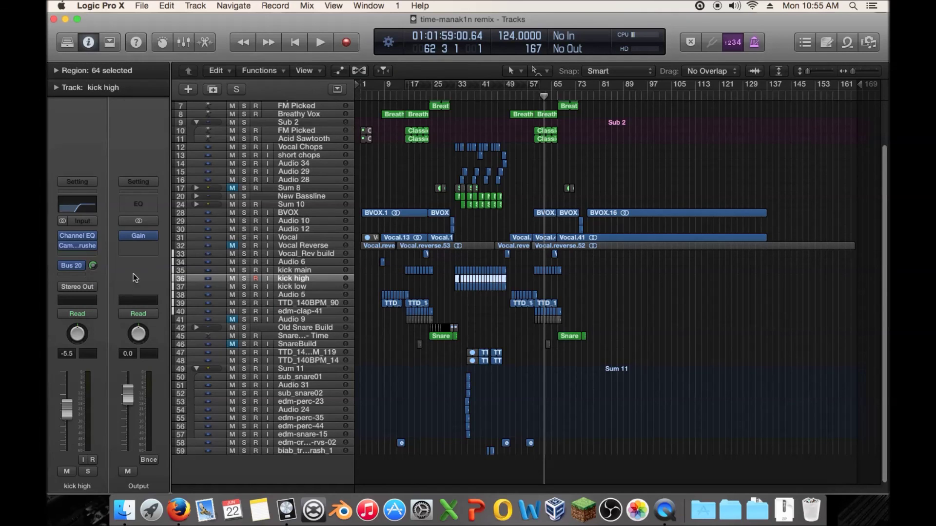
- Insert the stereo Limiter No6 on the Output channel, view its controls, and remove the plug-in again
left_click(138, 244)
mouse_move(167, 388)
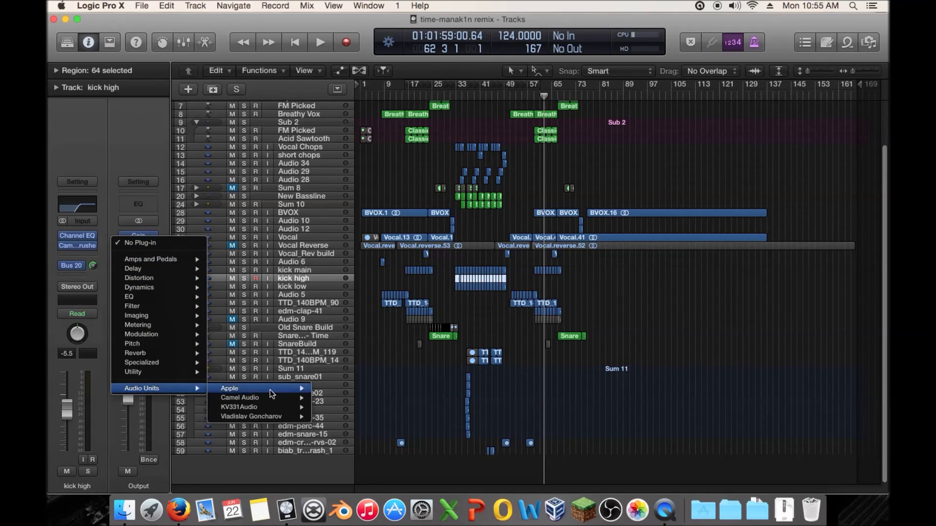
mouse_move(277, 407)
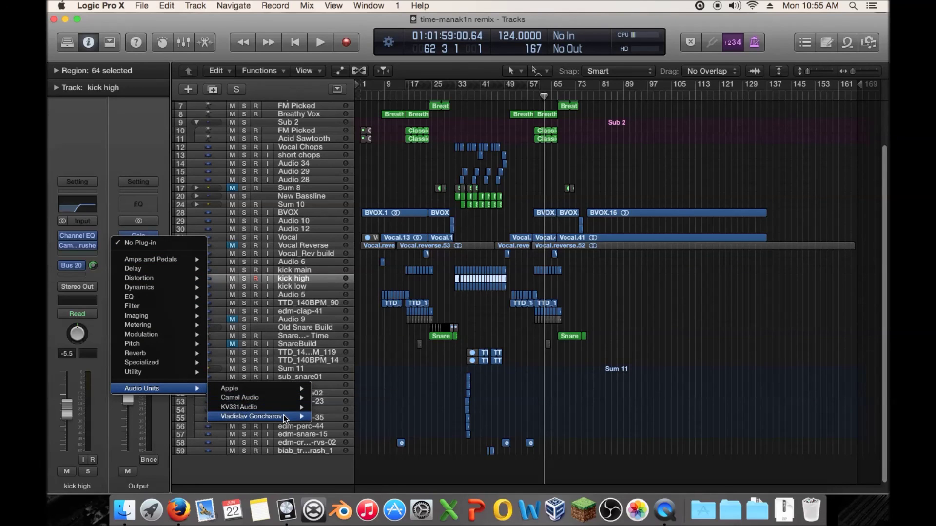
mouse_move(368, 421)
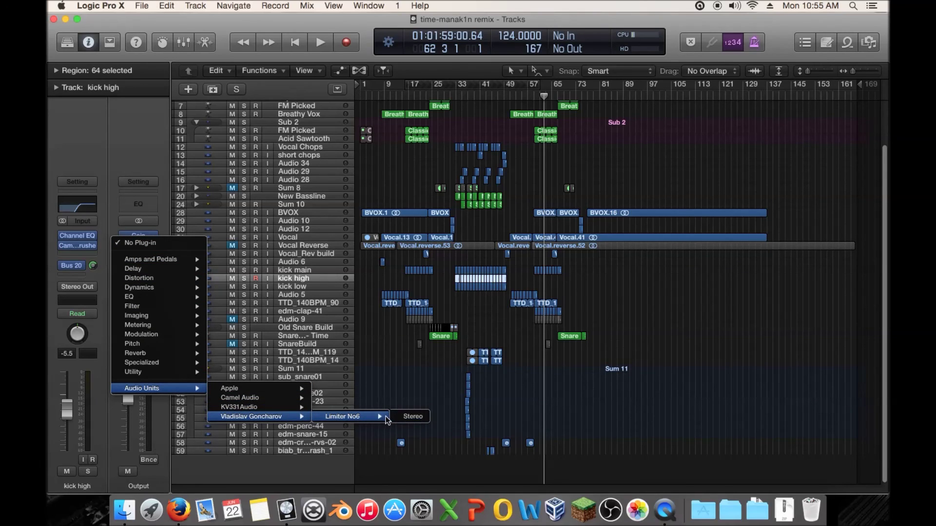
left_click(390, 417)
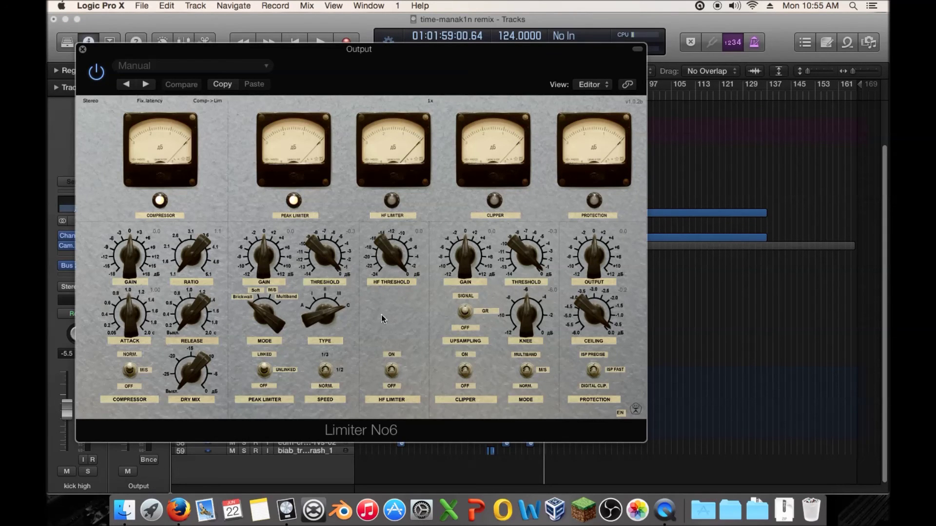
left_click(83, 49)
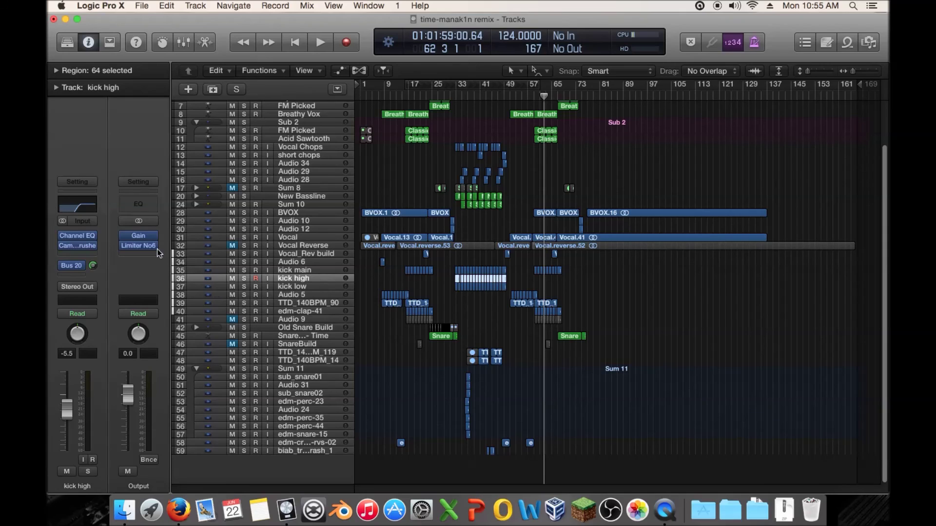
left_click(157, 250)
left_click(154, 265)
- Select the TTD_140BPM_90 track with its four loop regions to review them, and clear the region selection
scroll(494, 178, "up", 3)
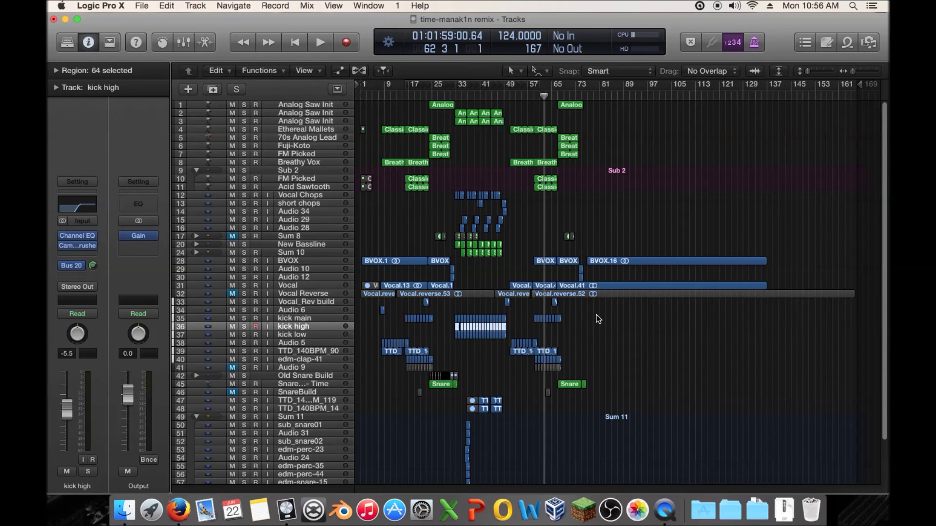
left_click_drag(401, 351, 395, 356)
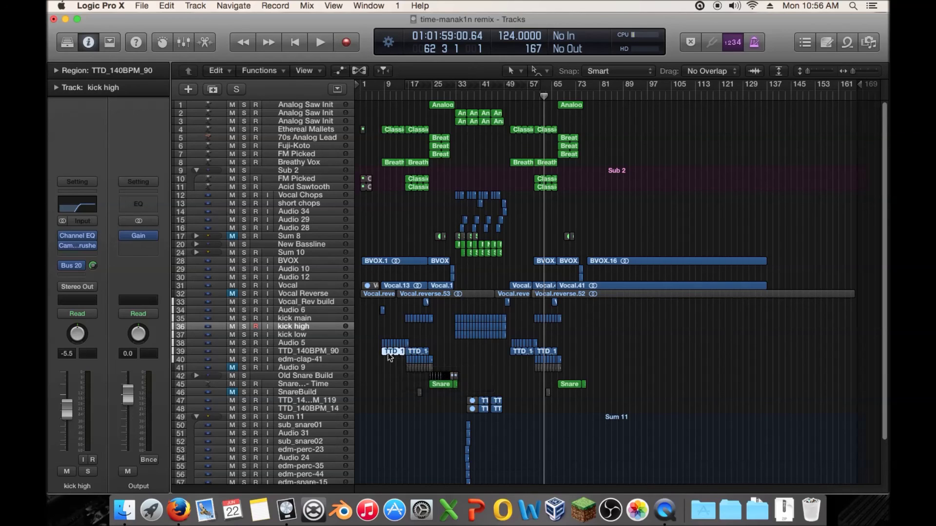
left_click(344, 351)
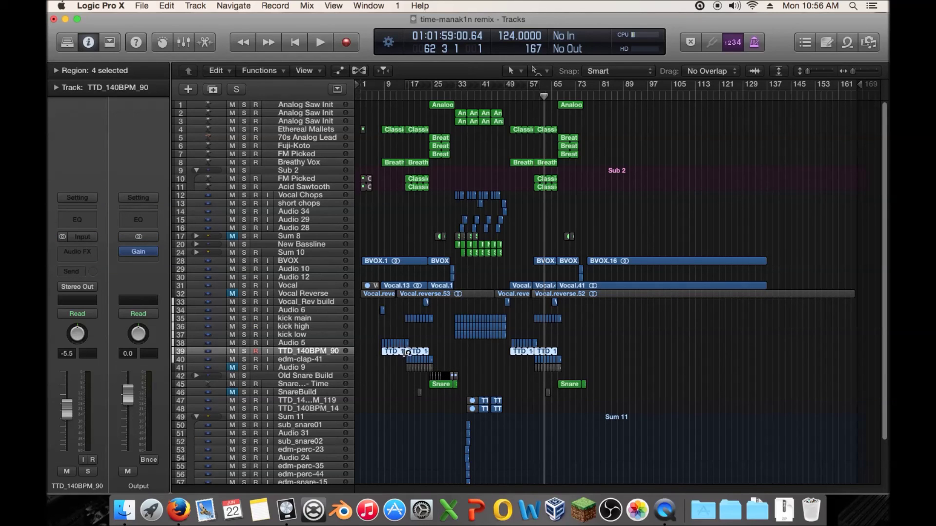
left_click(604, 335)
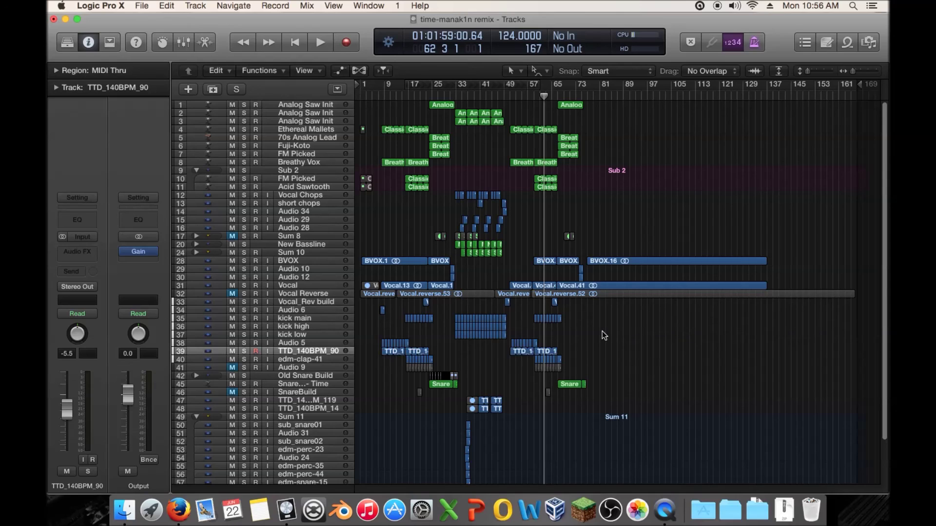